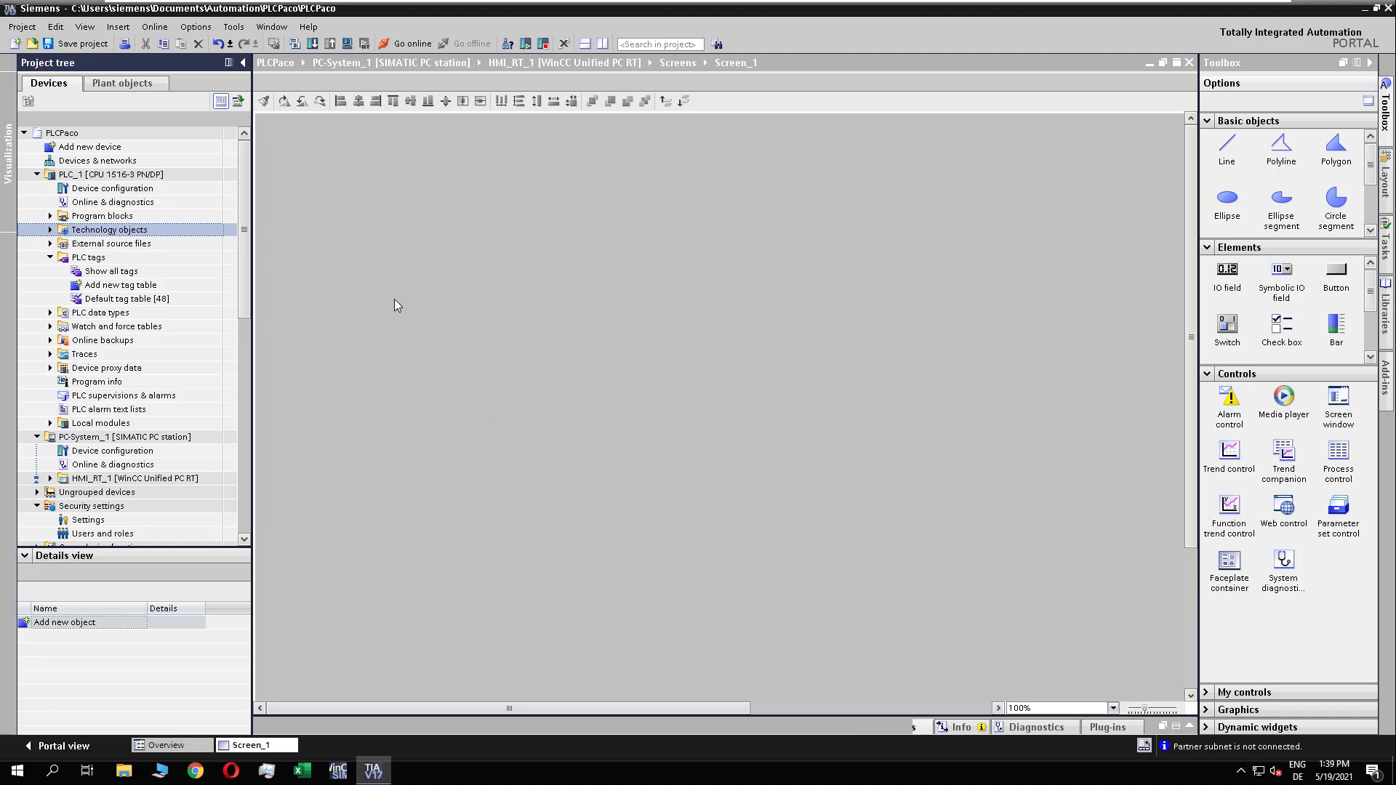
Step: Add a new PLC data type under PLC_1 and rename it Mixing_Bread
click(73, 258)
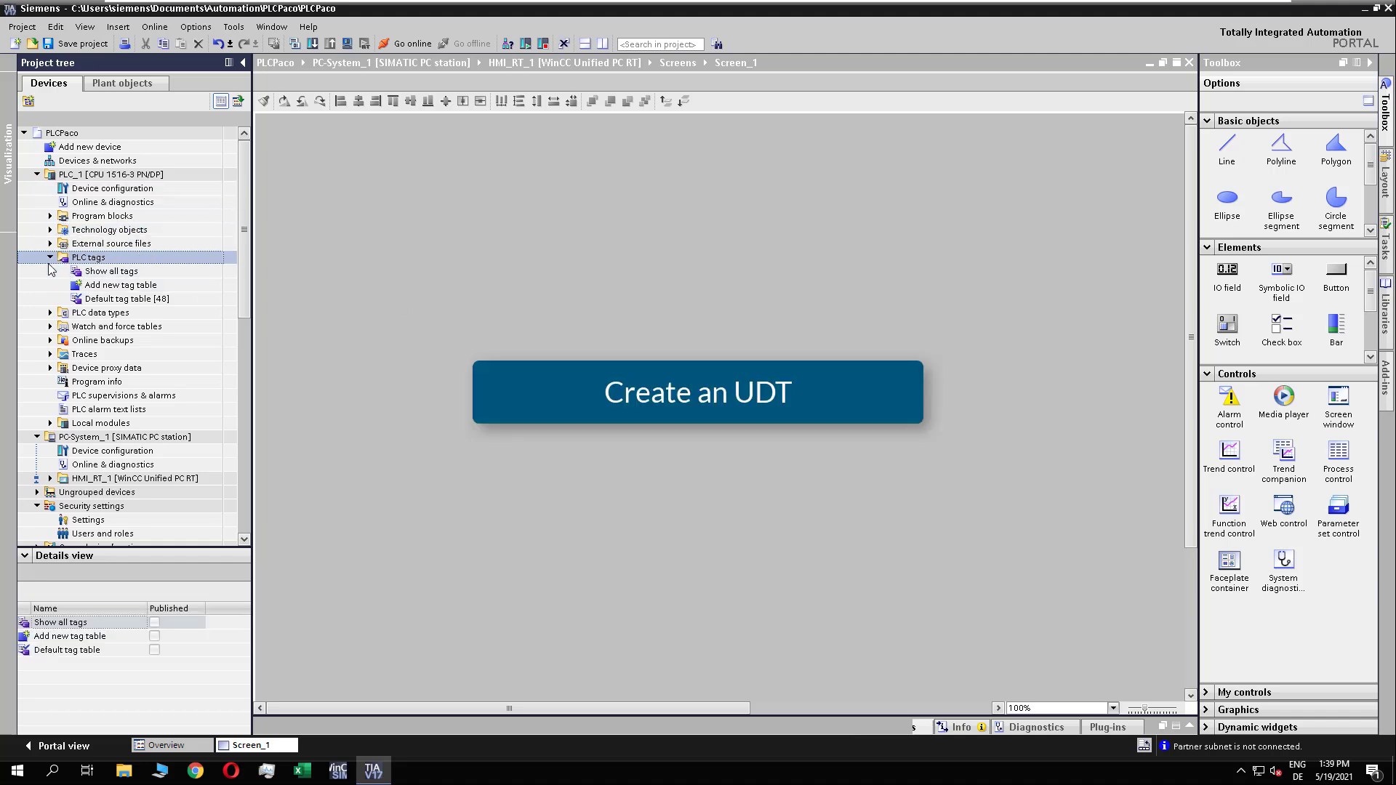
click(50, 312)
click(143, 332)
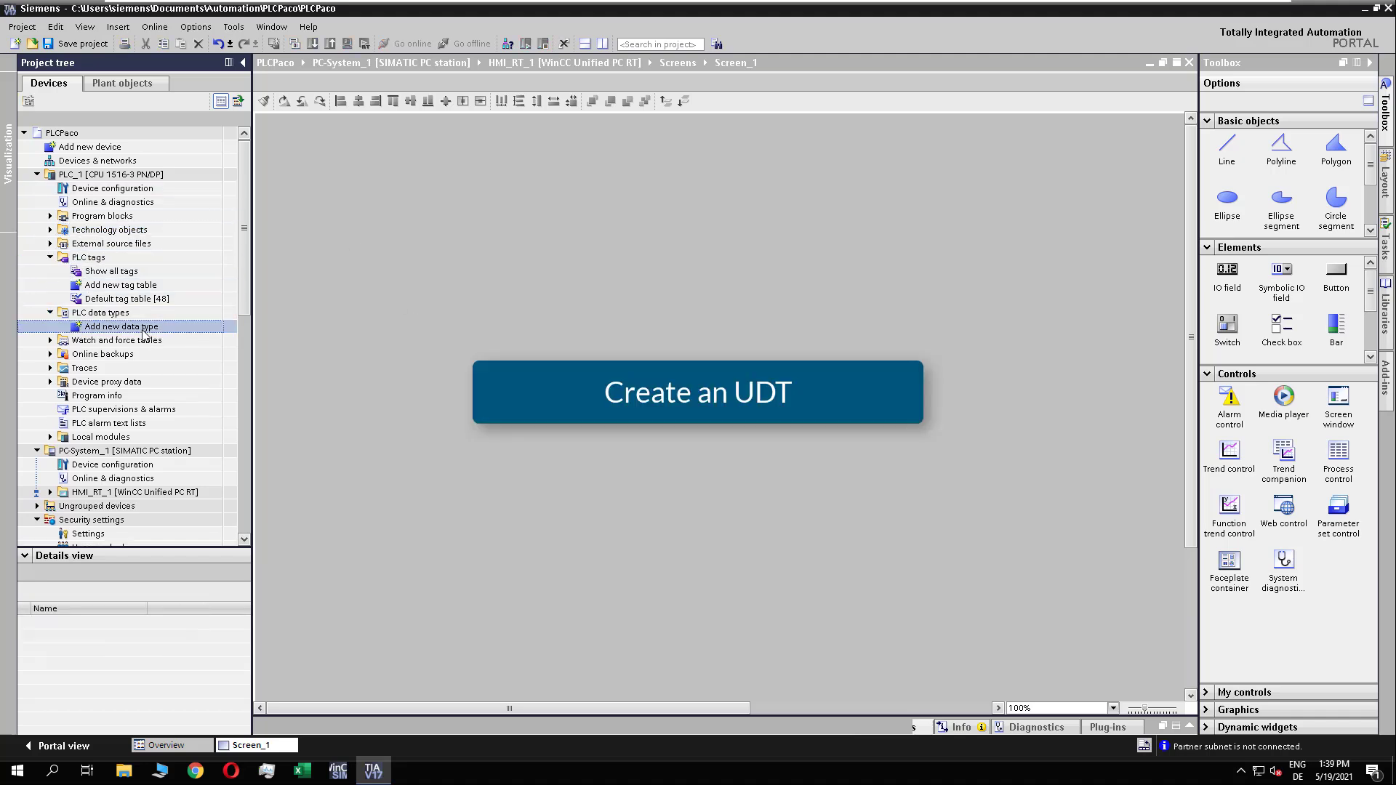
double_click(144, 332)
click(155, 342)
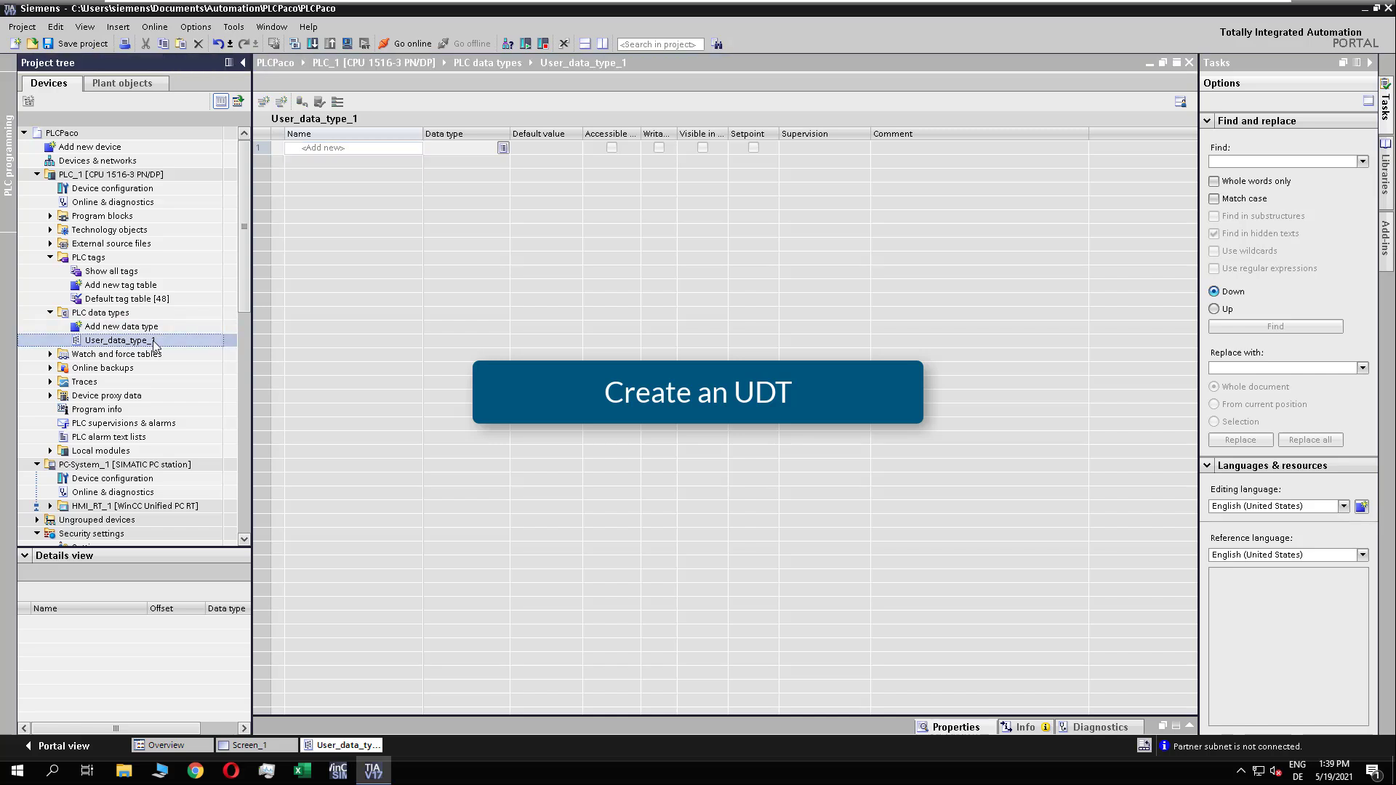
key(F2)
text(Mixing_Bread)
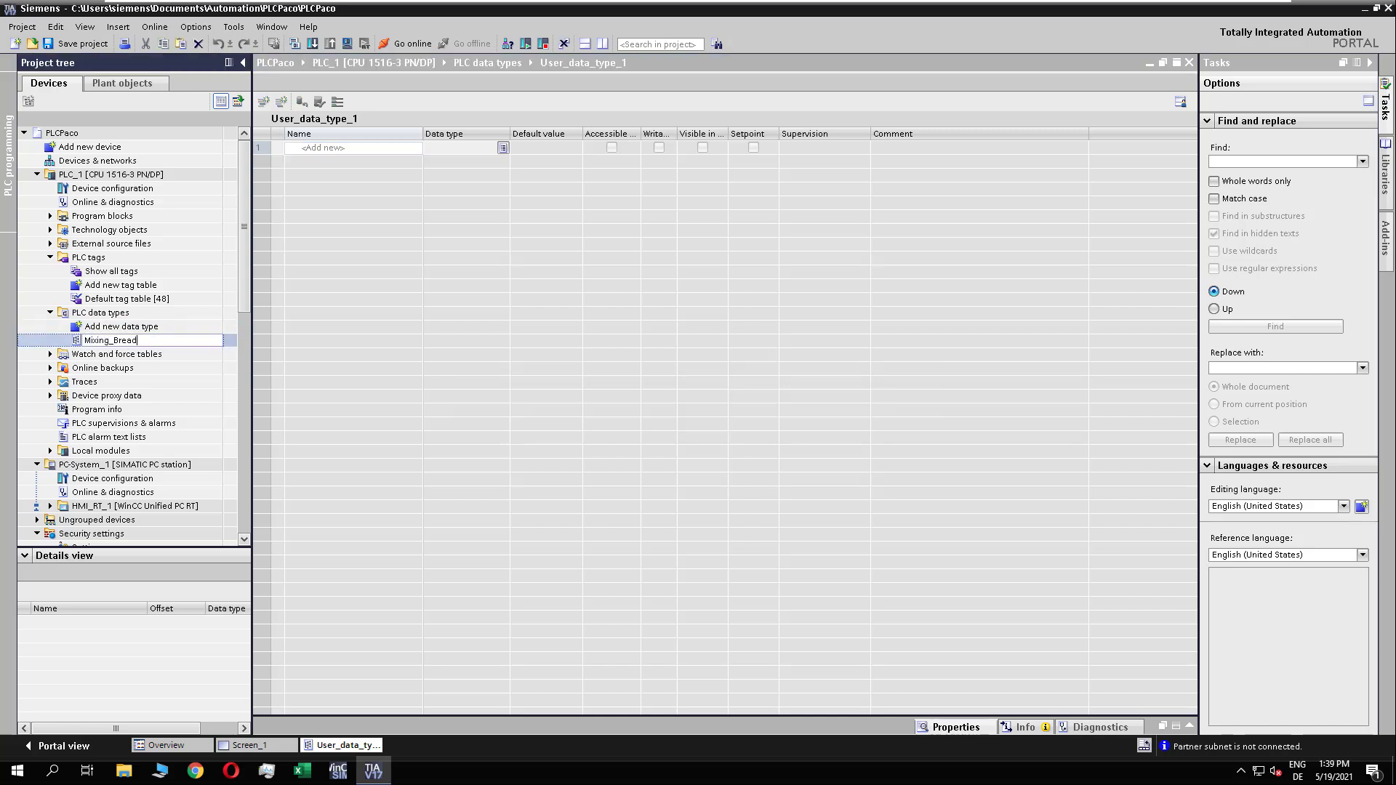
key(Return)
Step: Add a Salt element with data type Real to the Mixing_Bread data type
click(343, 148)
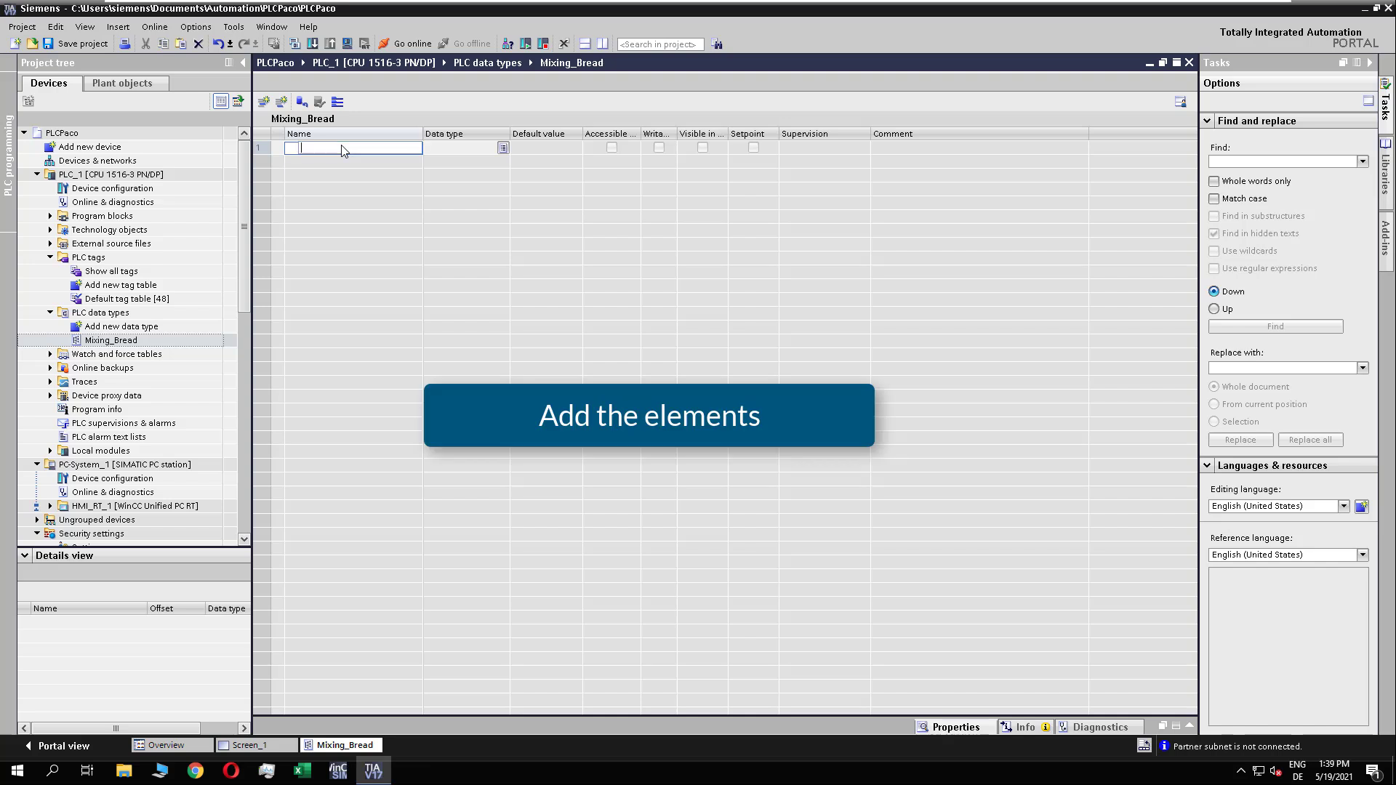
text(Salt)
key(Tab)
text(Real)
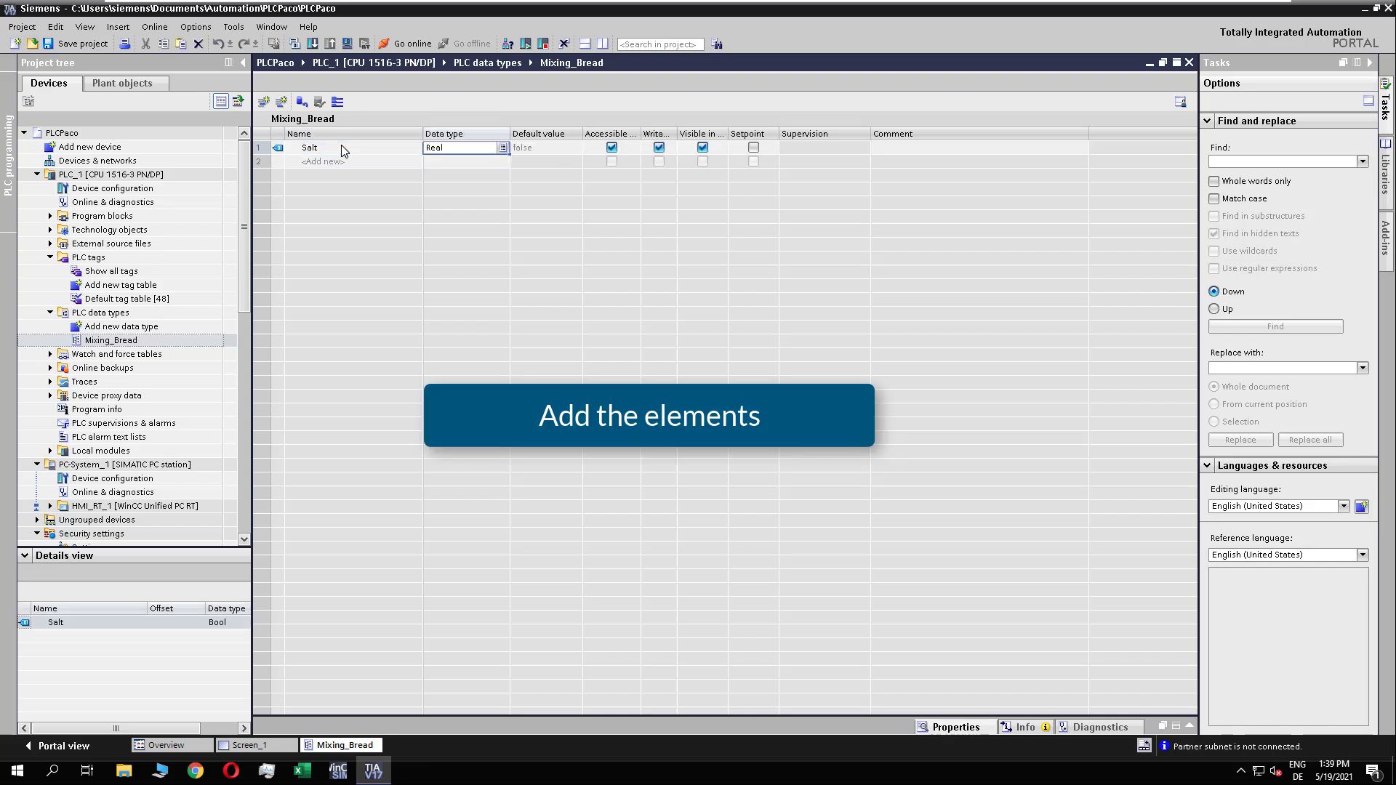
key(Return)
Step: Add the Real elements Flour, Yeast and CornFlour below Salt in the data type
click(334, 161)
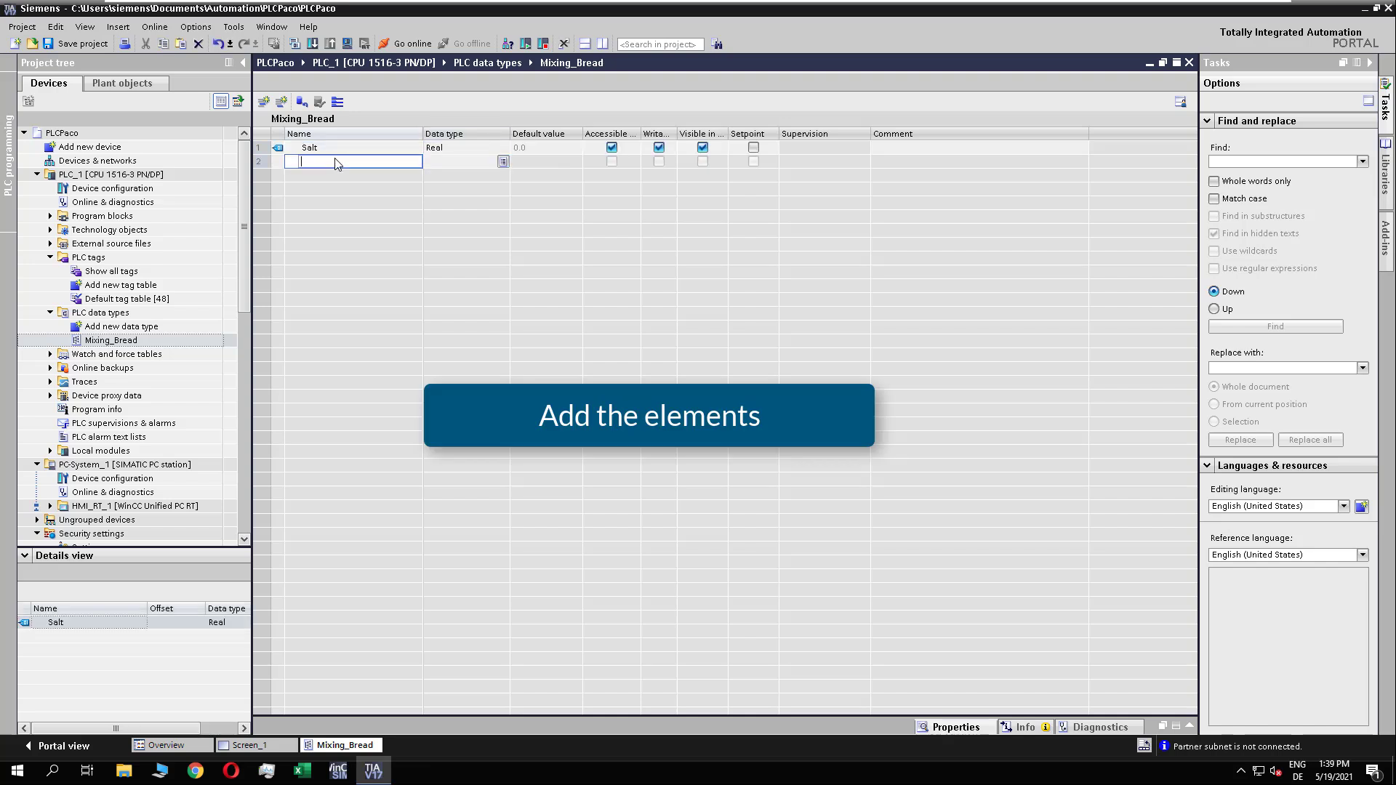
text(Flour)
key(Return)
text(Yeast)
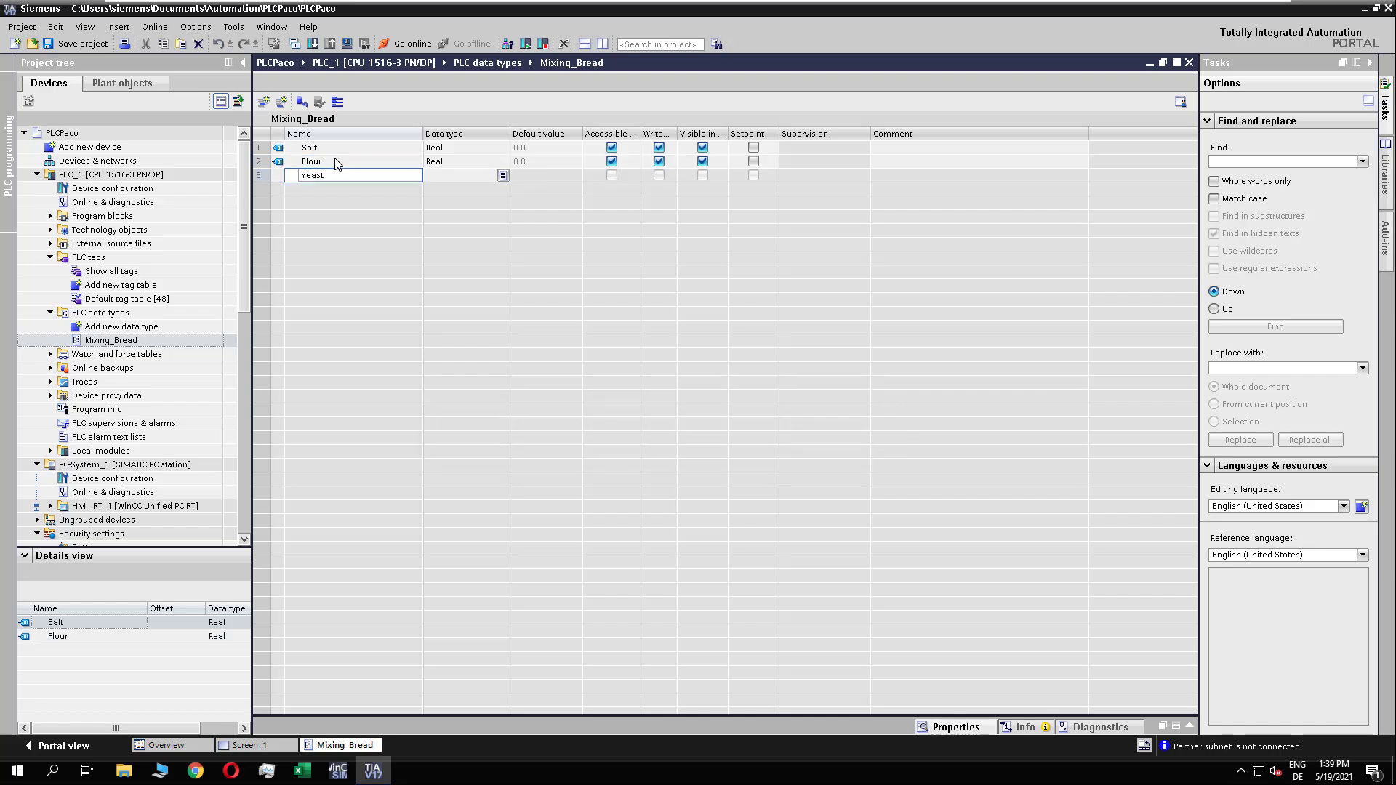
key(Return)
text(Cor)
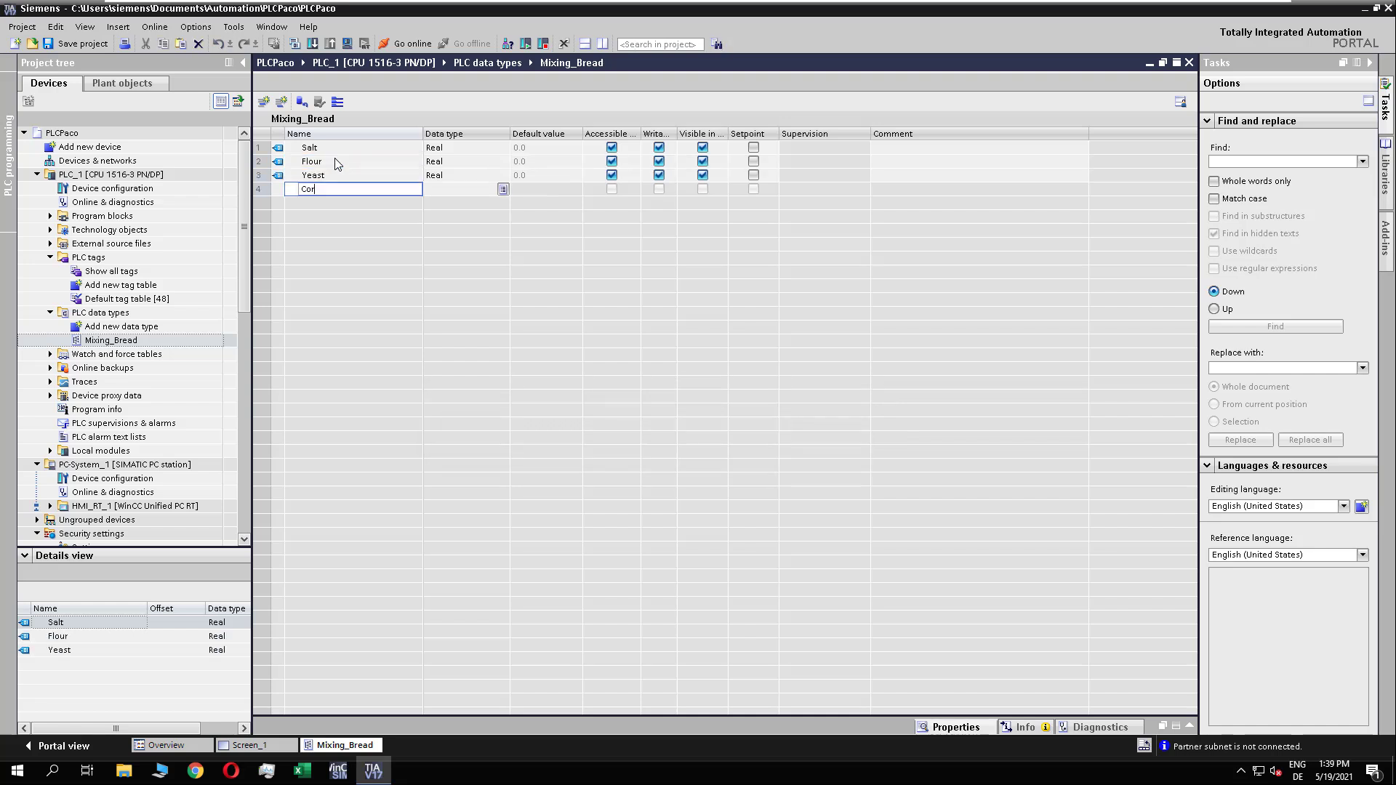
text(nFlour)
key(Return)
Step: Add the Real elements Sugar, Nuts, Soda and Beer to the end of the data type
text(Sugar)
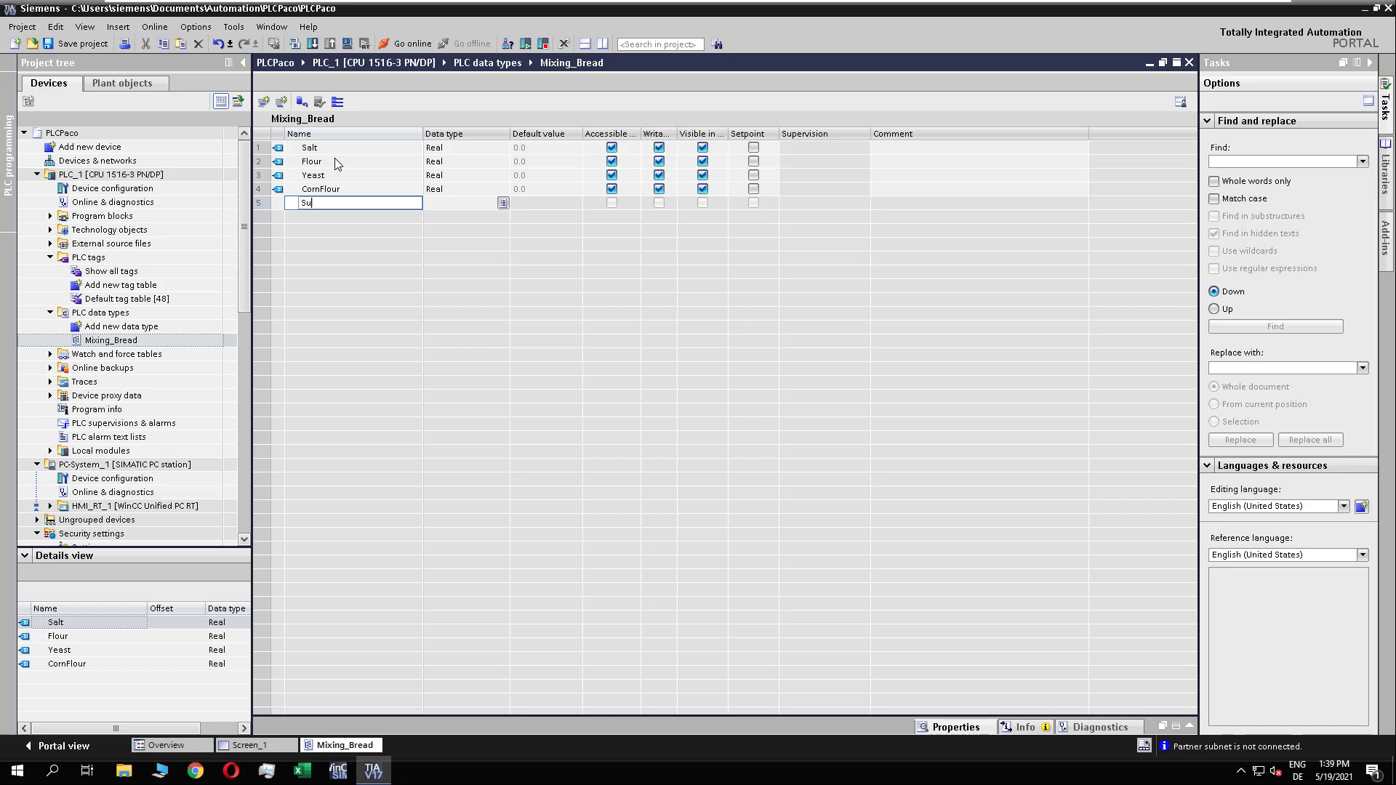
key(Return)
text(Nuts)
key(Return)
text(Soda)
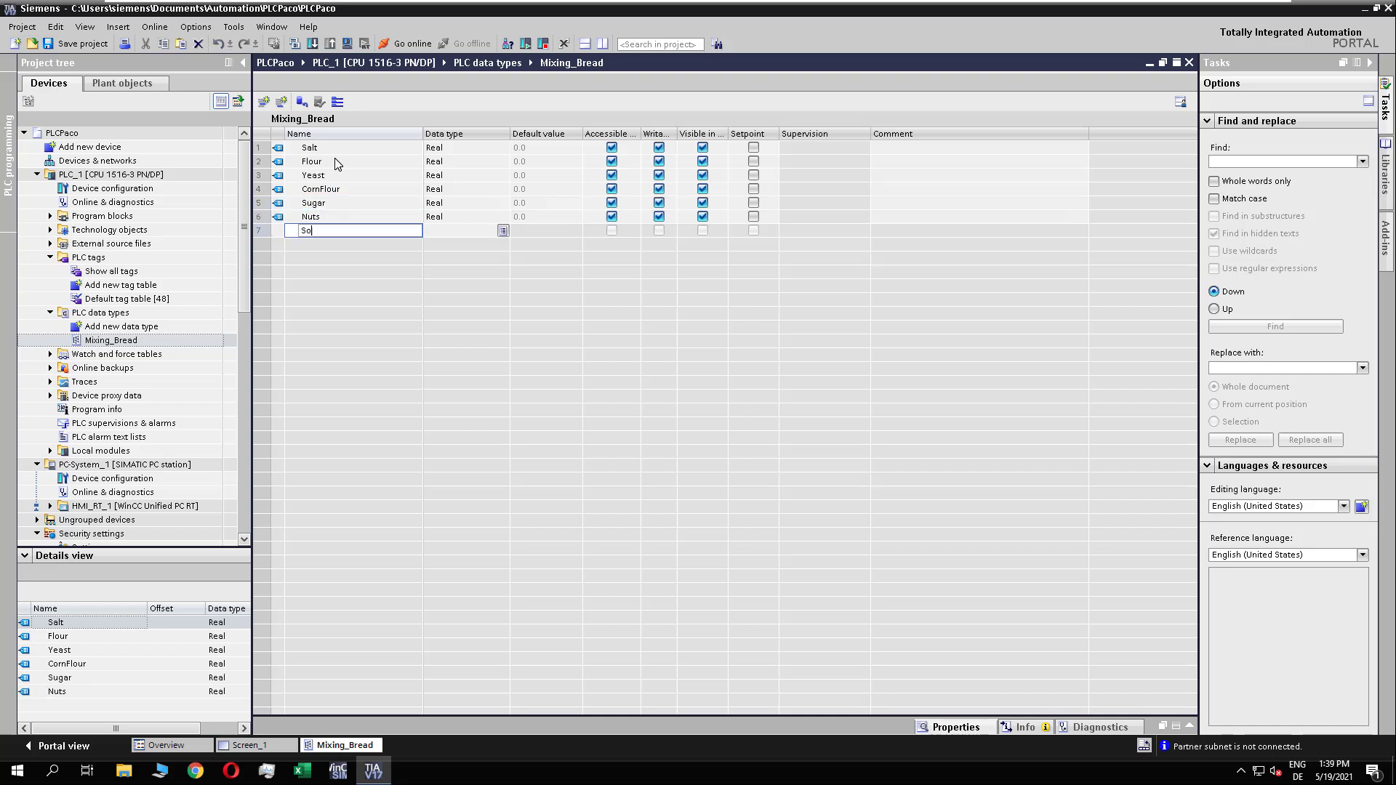
key(Return)
text(Beer)
key(Return)
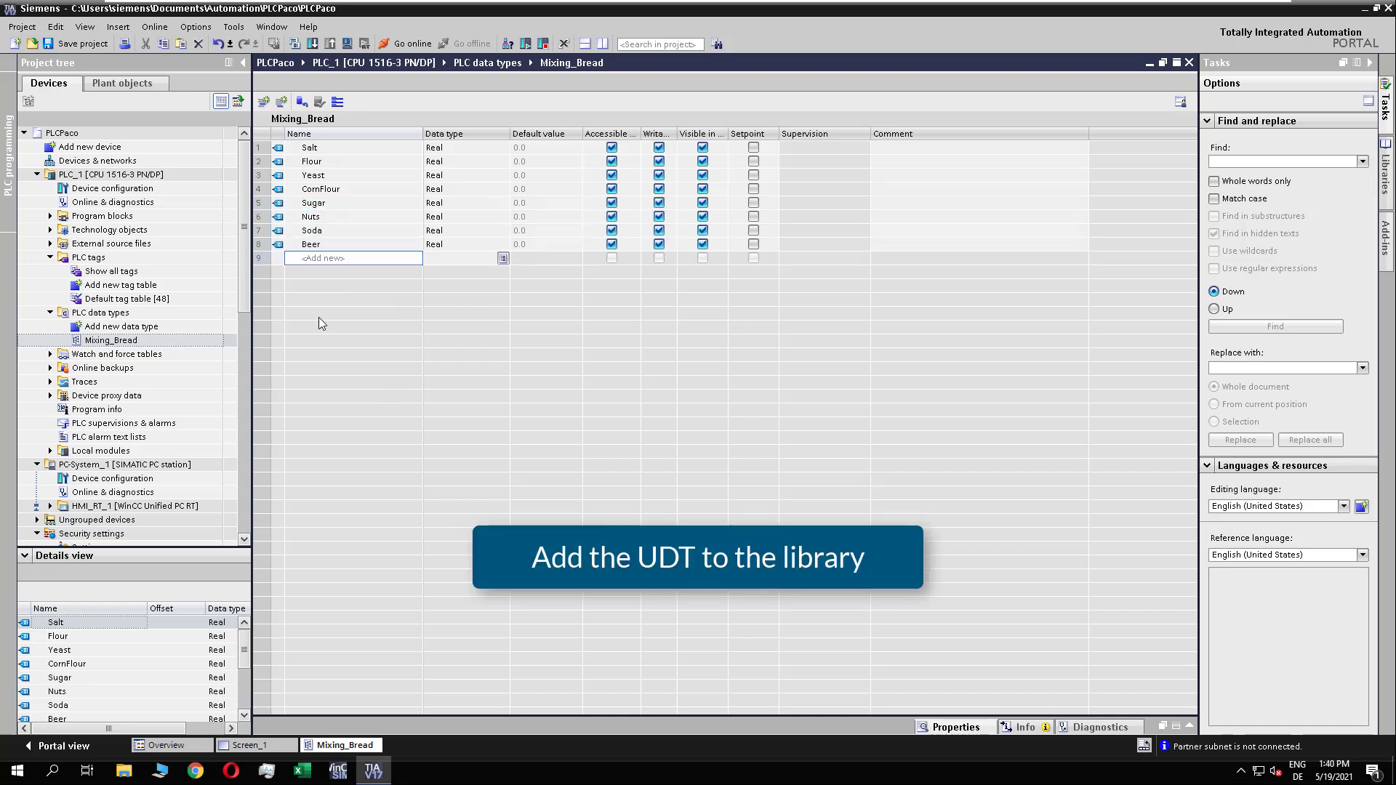
Step: Add Mixing_Bread to the project library as a new type with the default properties and close its editor
click(1387, 173)
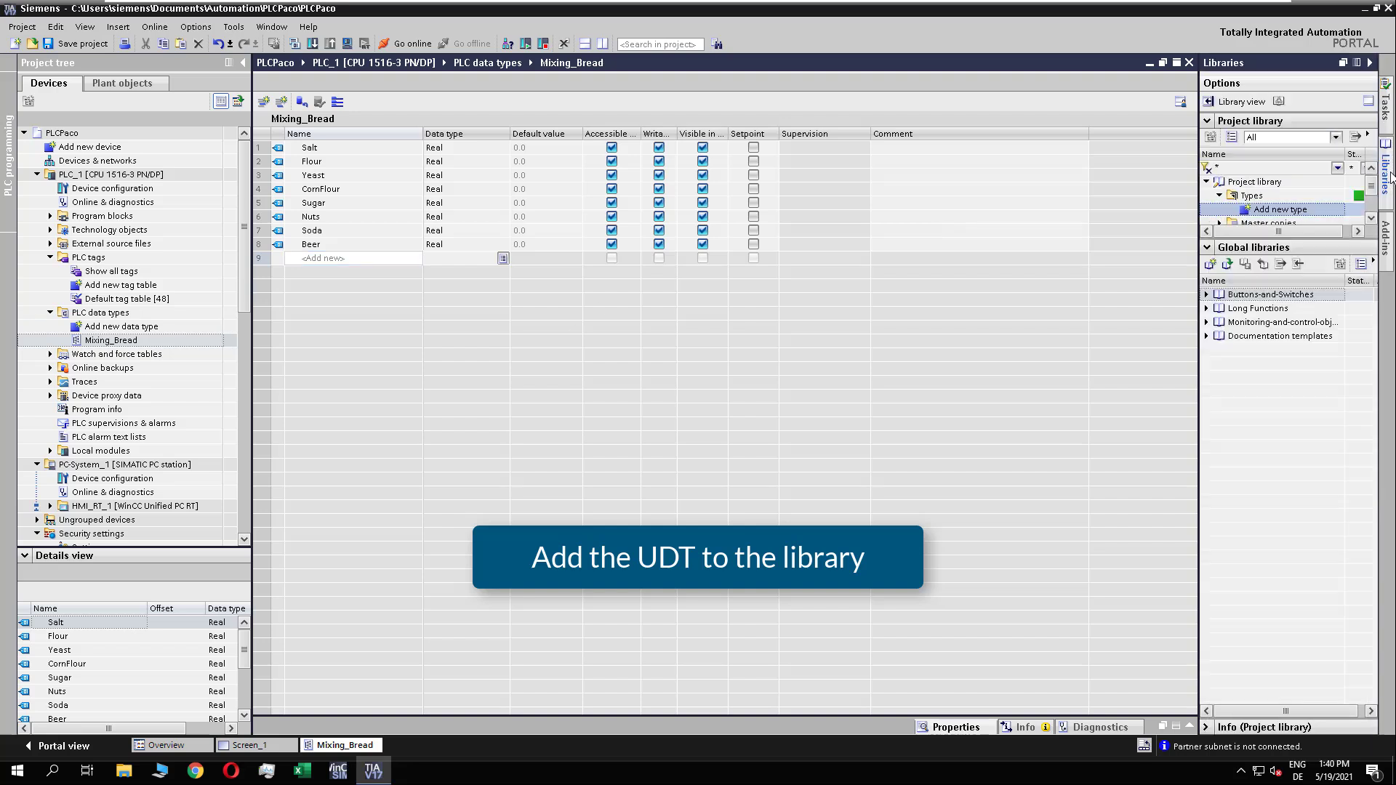
drag(109, 340, 1284, 211)
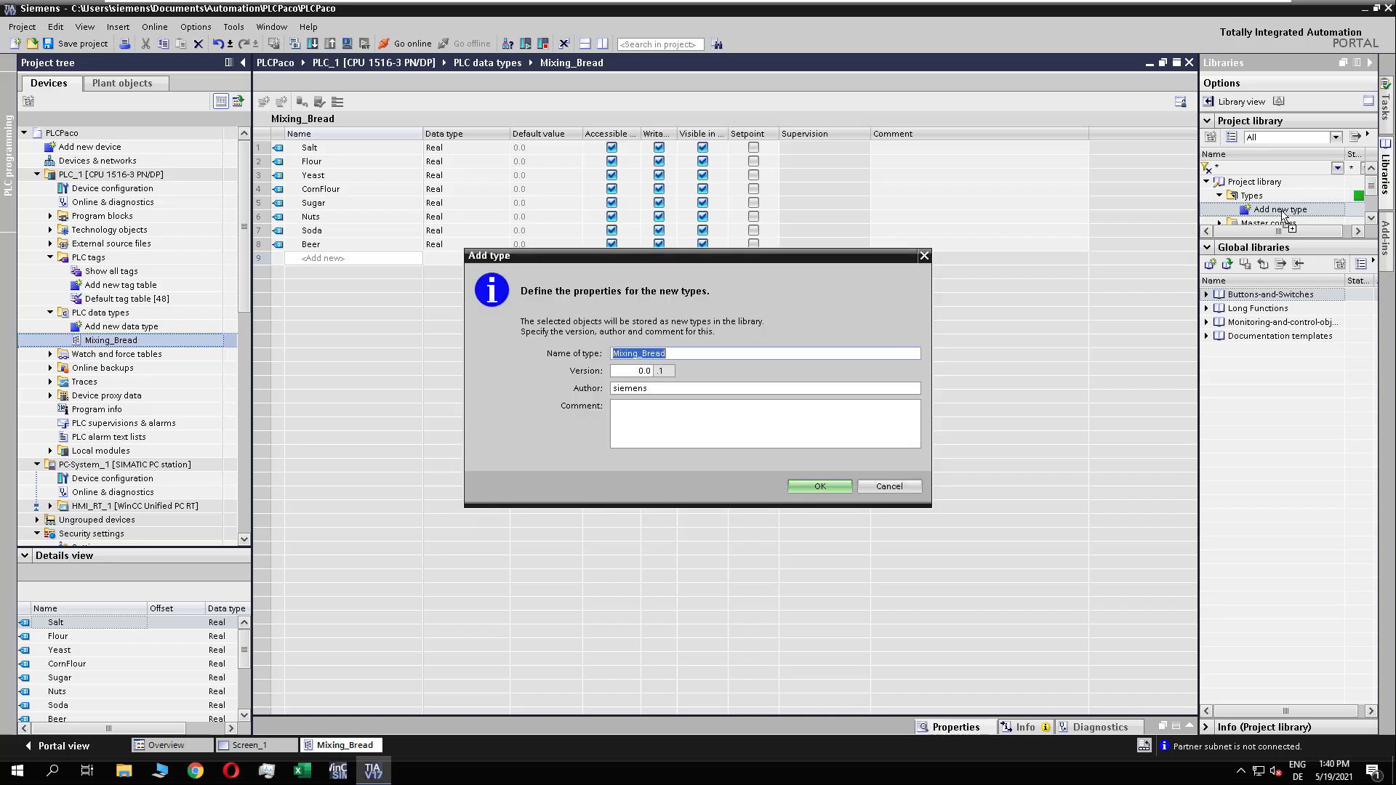
click(820, 486)
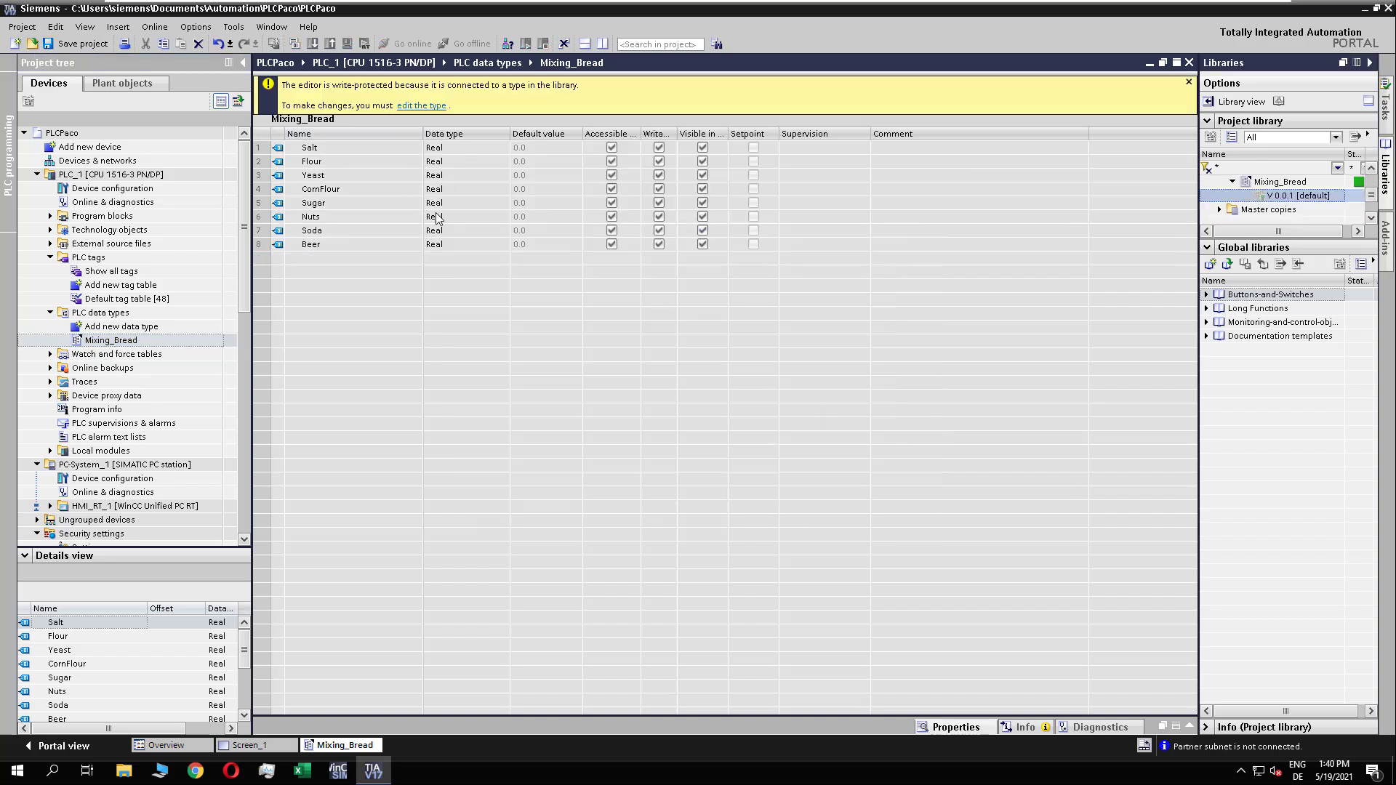
right_click(352, 749)
click(381, 725)
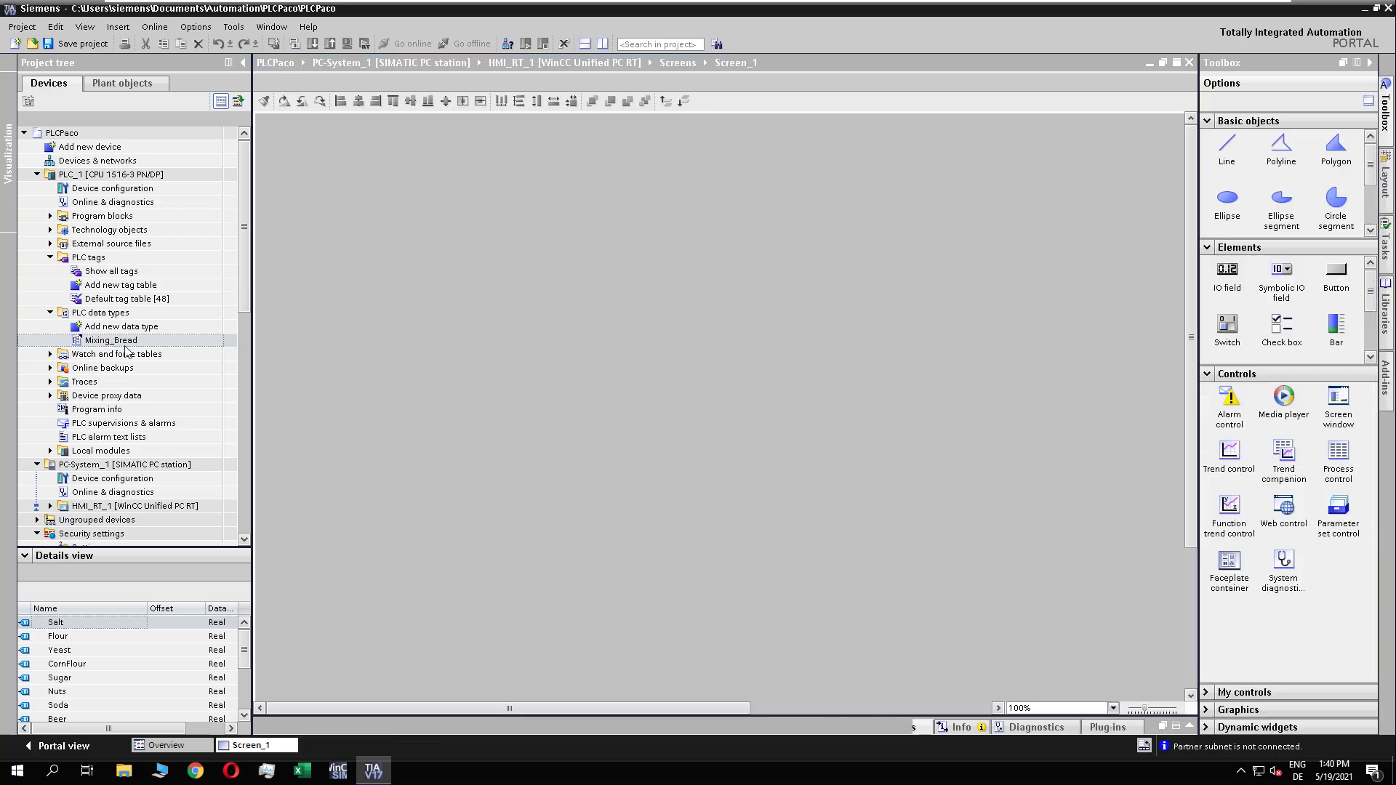
Step: Add a new global data block named BreadDB to the PLC's program blocks
click(50, 215)
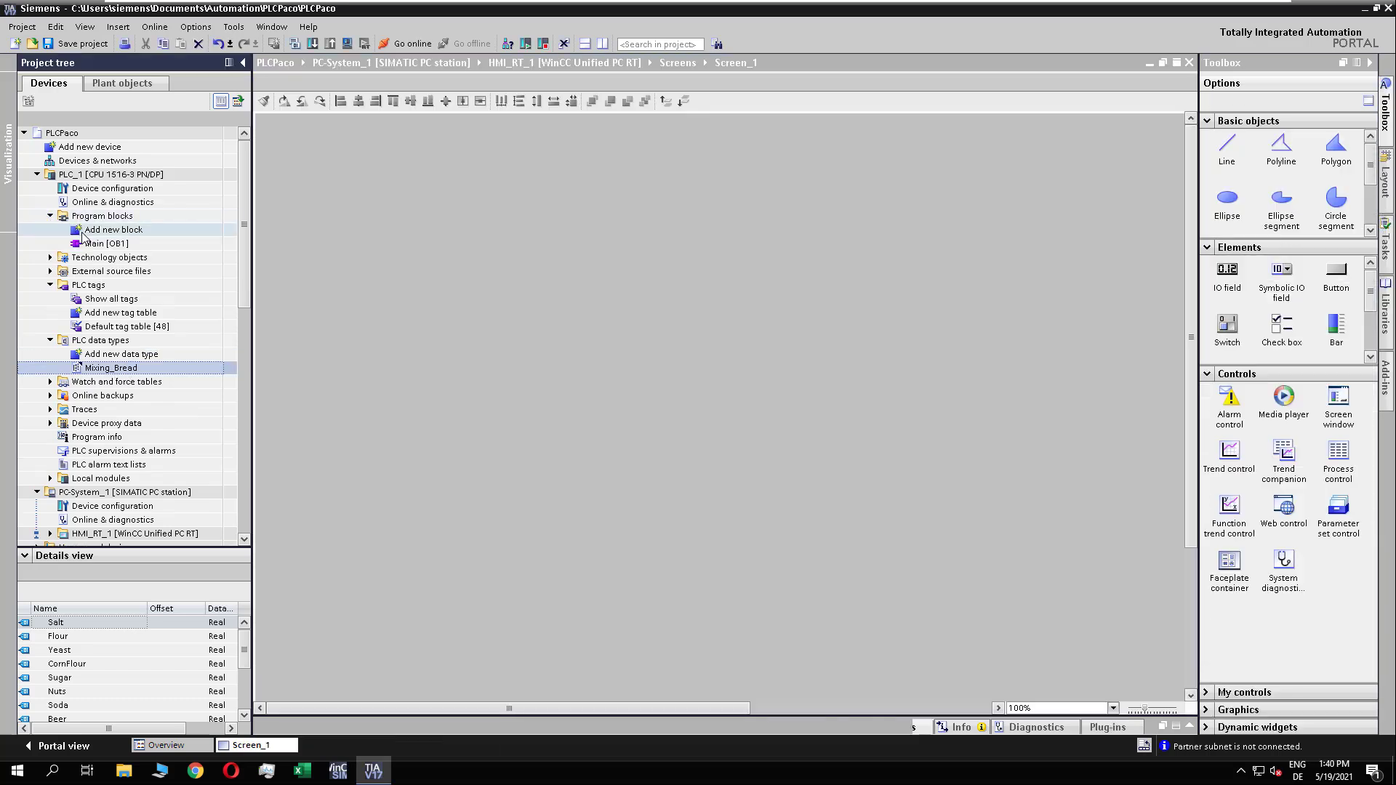
click(62, 229)
double_click(61, 229)
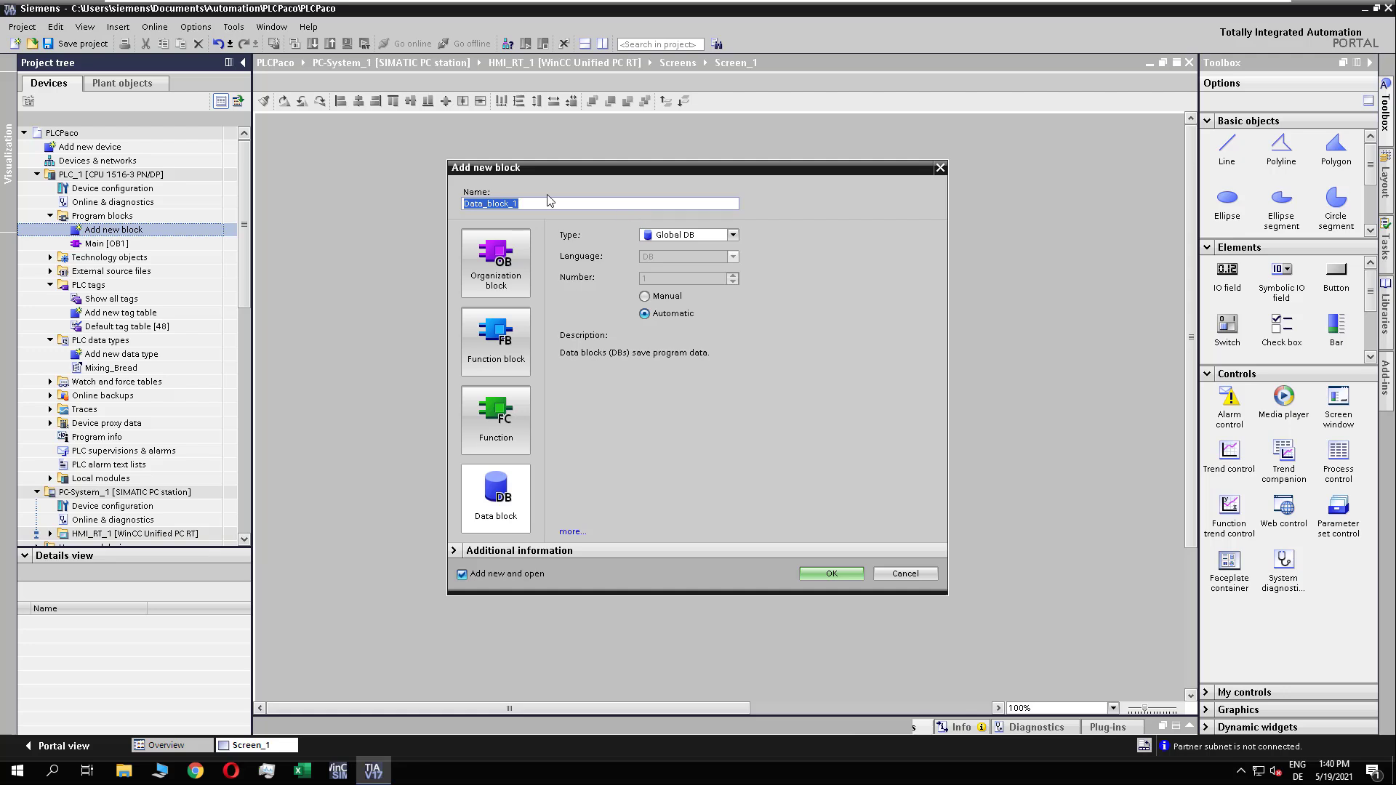
text(BreadDB)
click(831, 573)
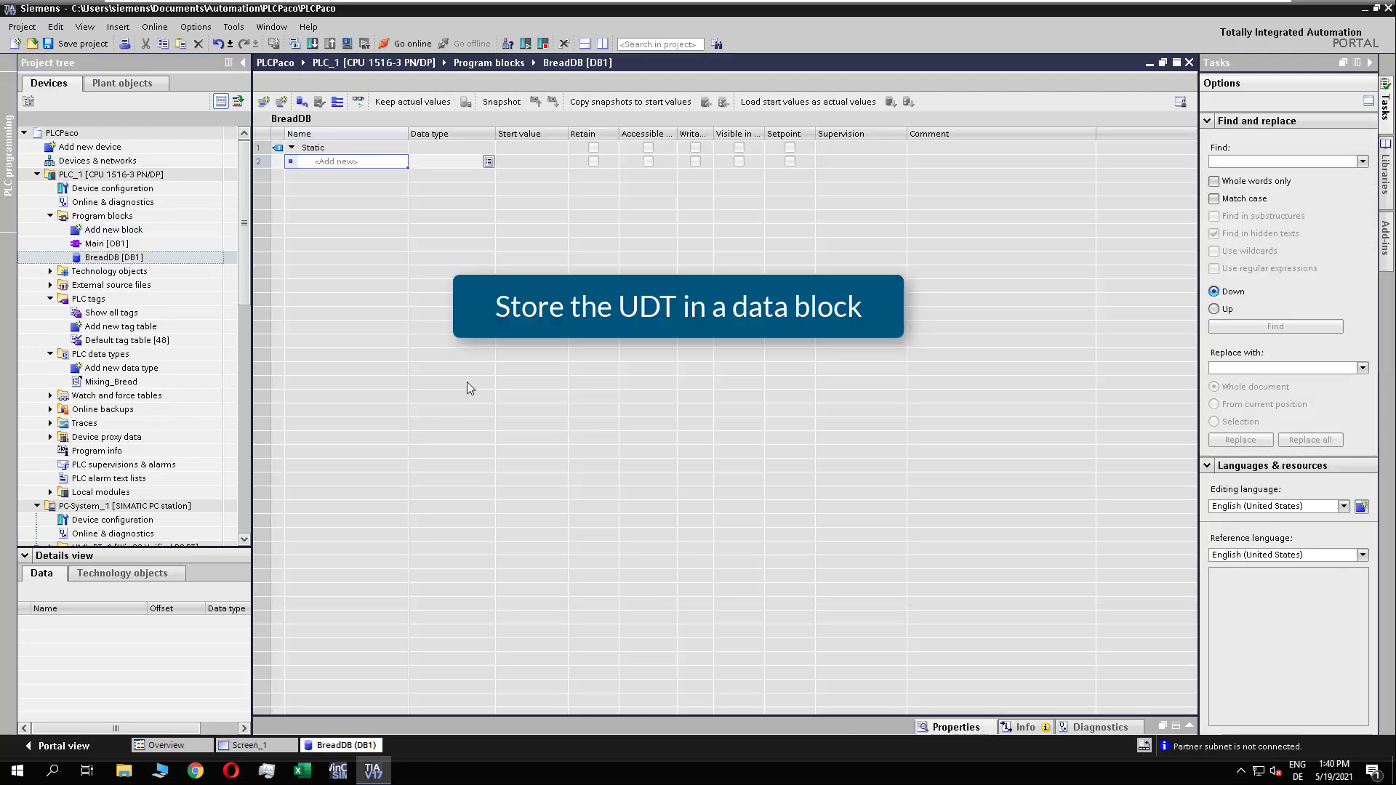
Step: Insert a Mixing_Bread variable into BreadDB, name it Bread, and check its elements
drag(110, 381, 346, 169)
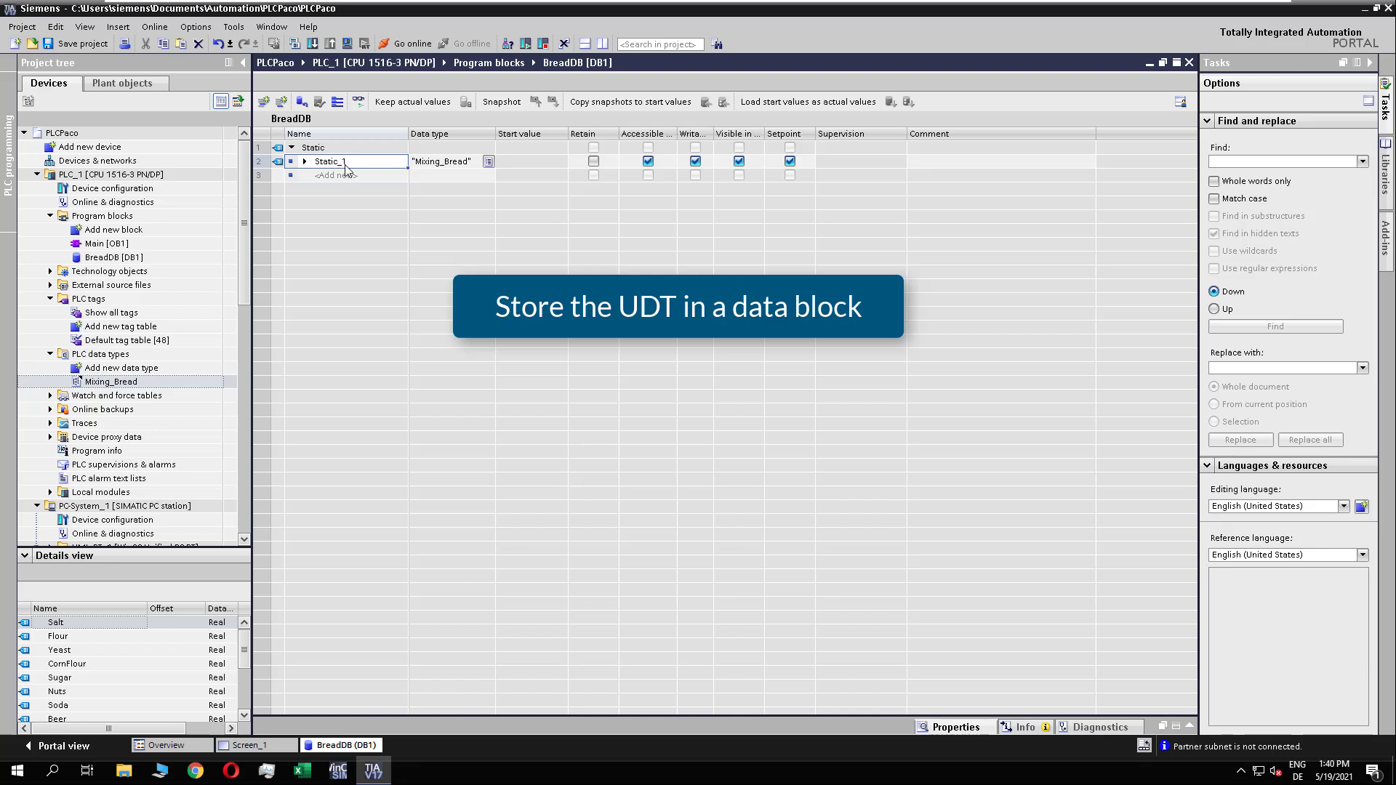
text(Bread)
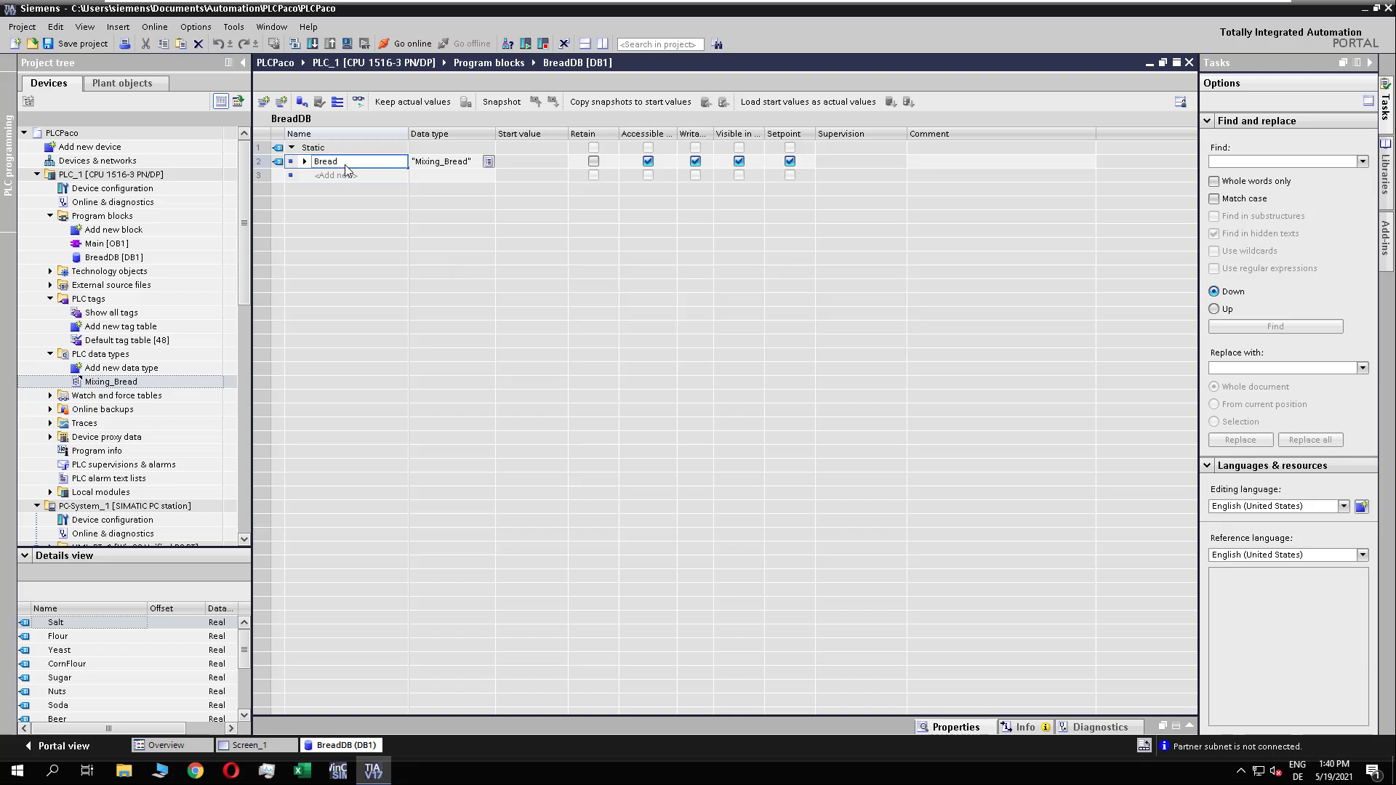
key(Return)
click(304, 161)
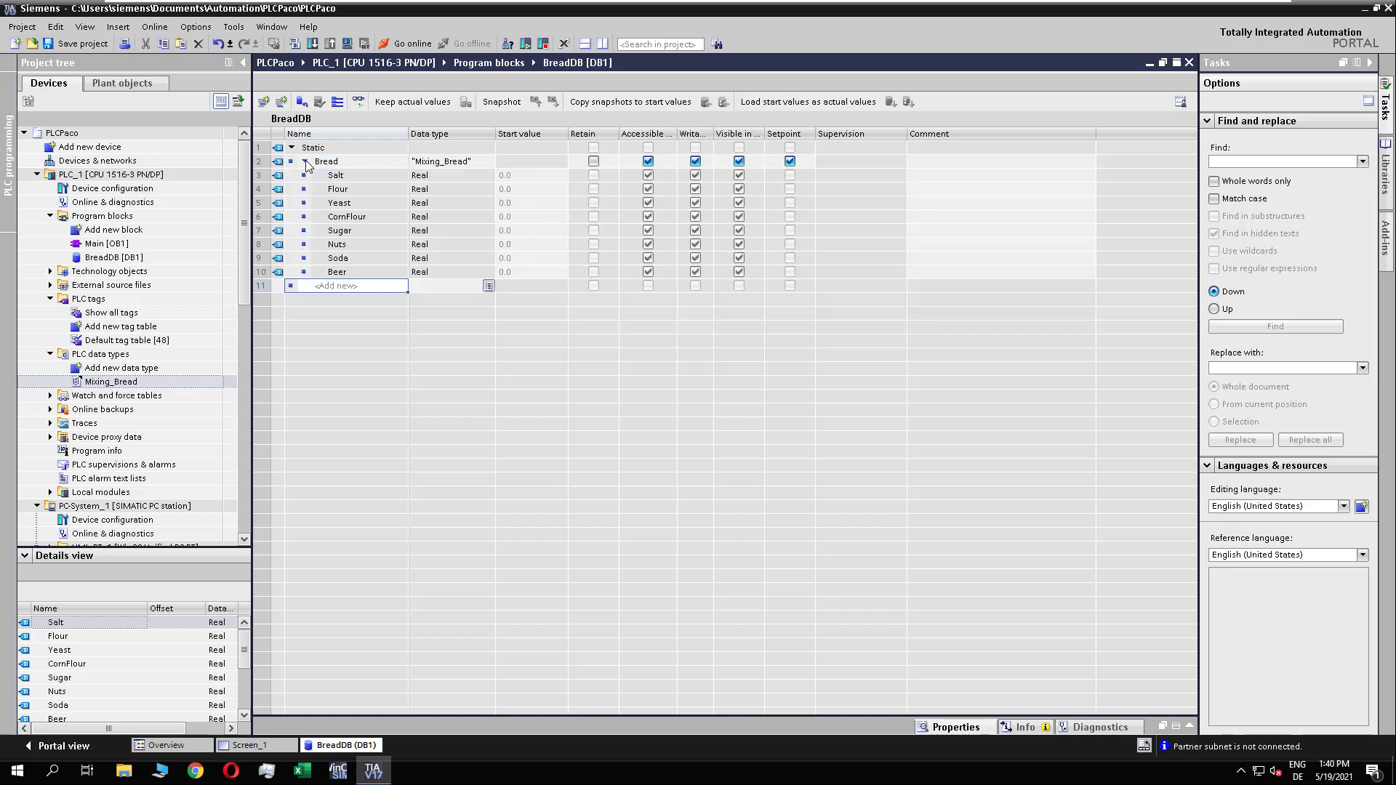
click(305, 162)
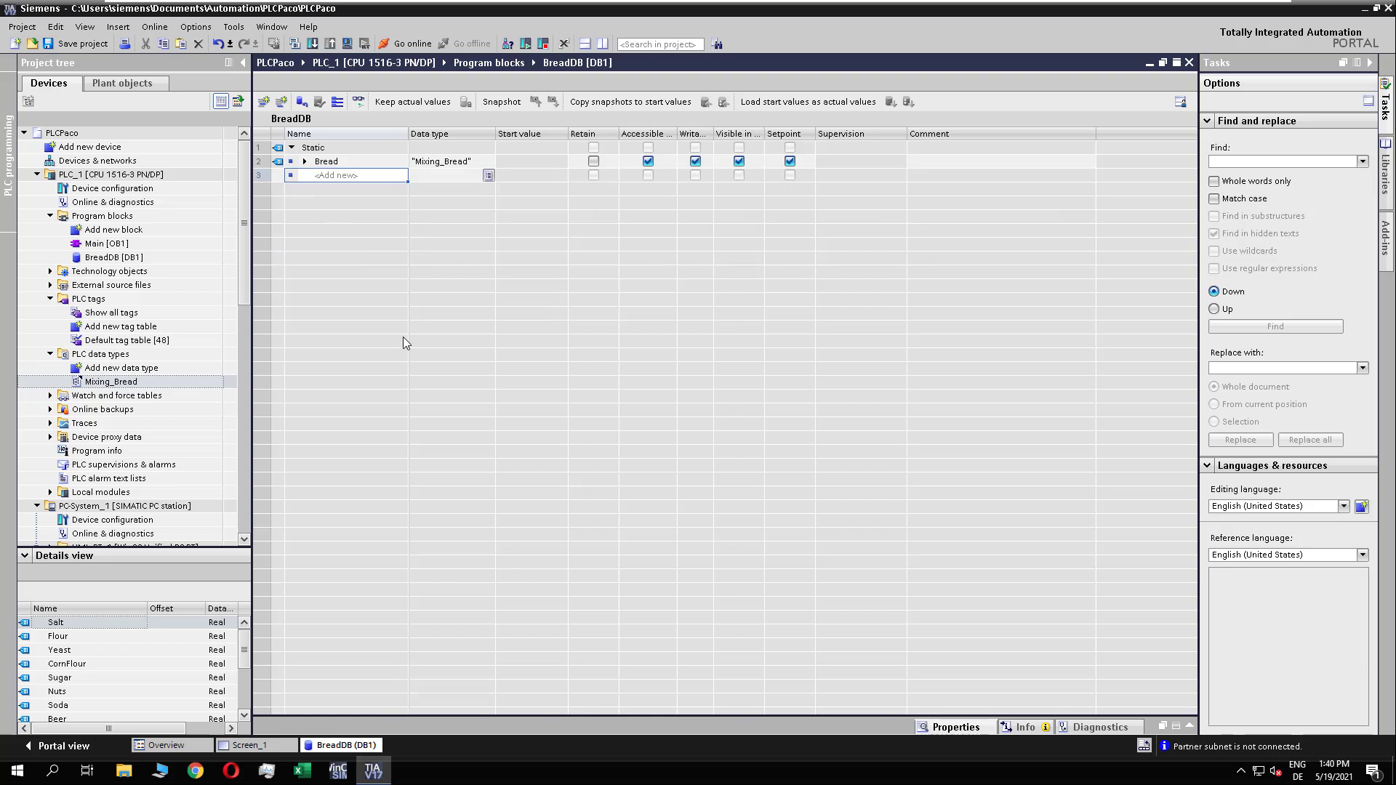
Step: Open the default tag table in the HMI tags of HMI_RT_1
scroll(247, 348, down, 4)
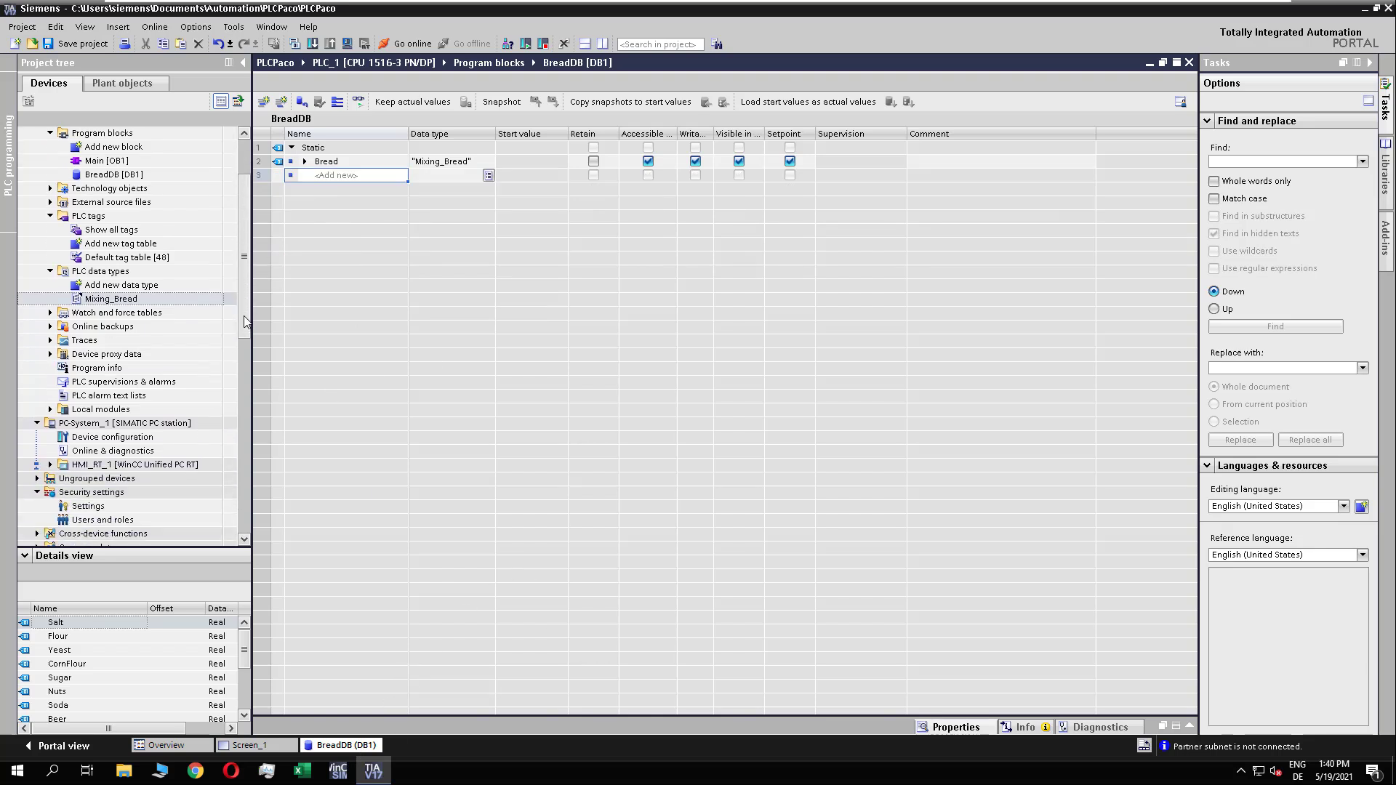
mouse_move(245, 343)
mouse_down()
mouse_move(247, 305)
mouse_move(246, 342)
mouse_up()
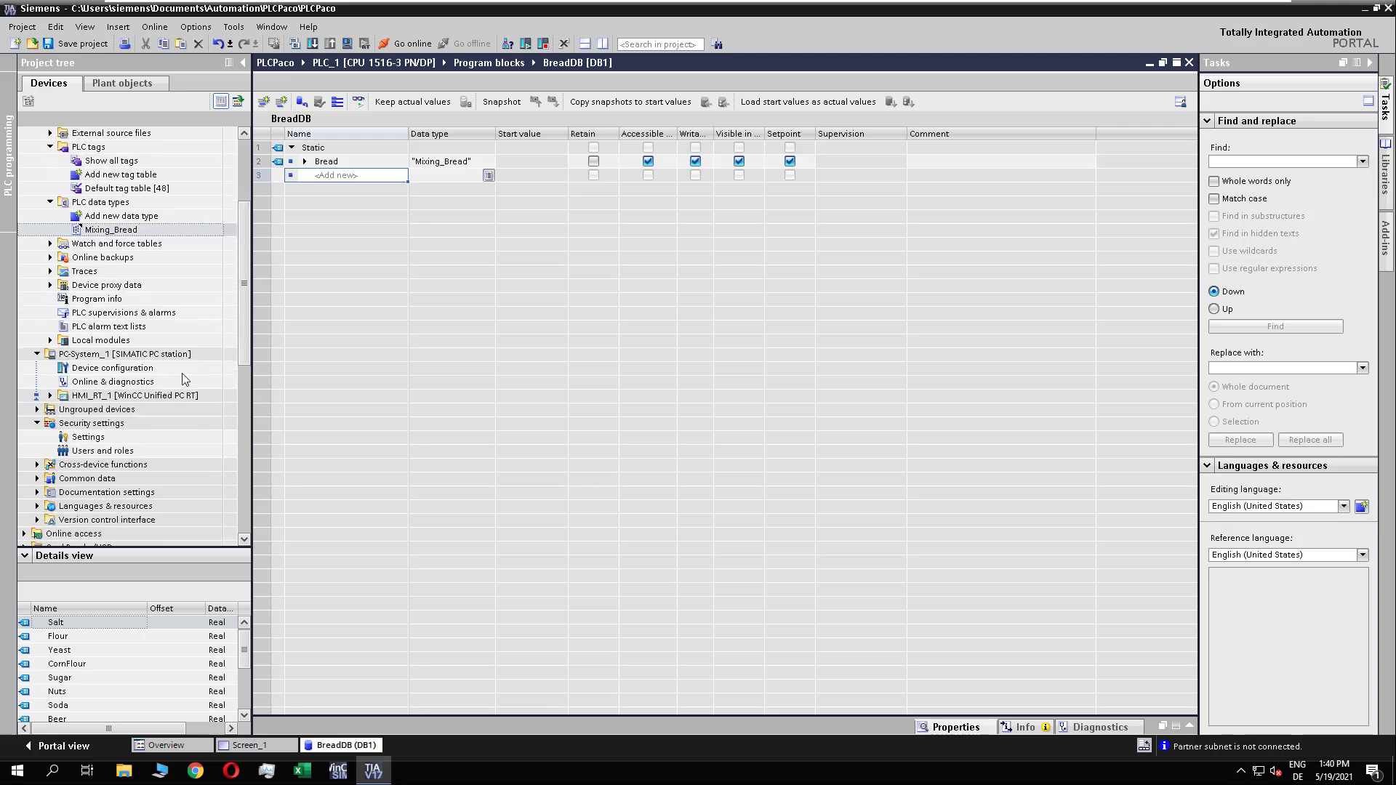
click(50, 395)
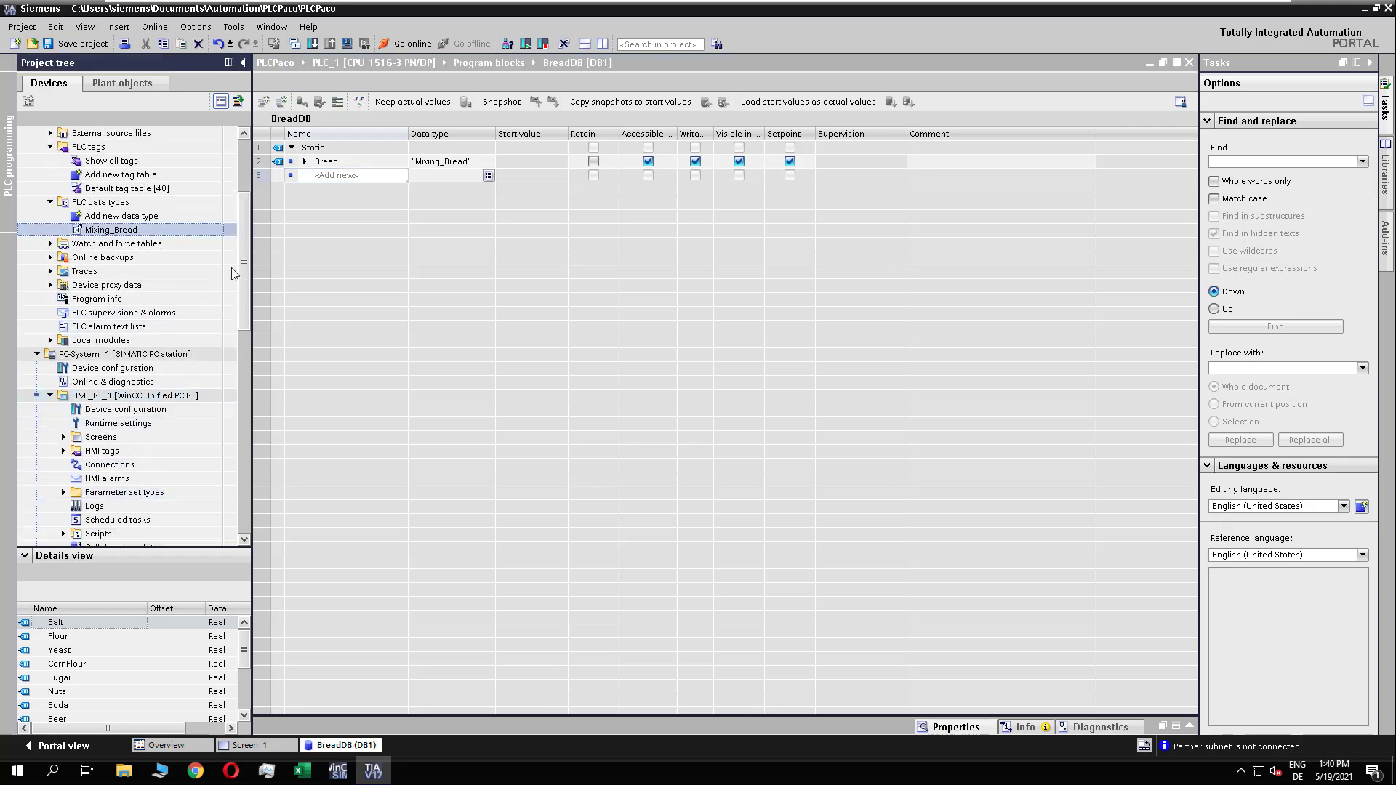
scroll(109, 407, down, 3)
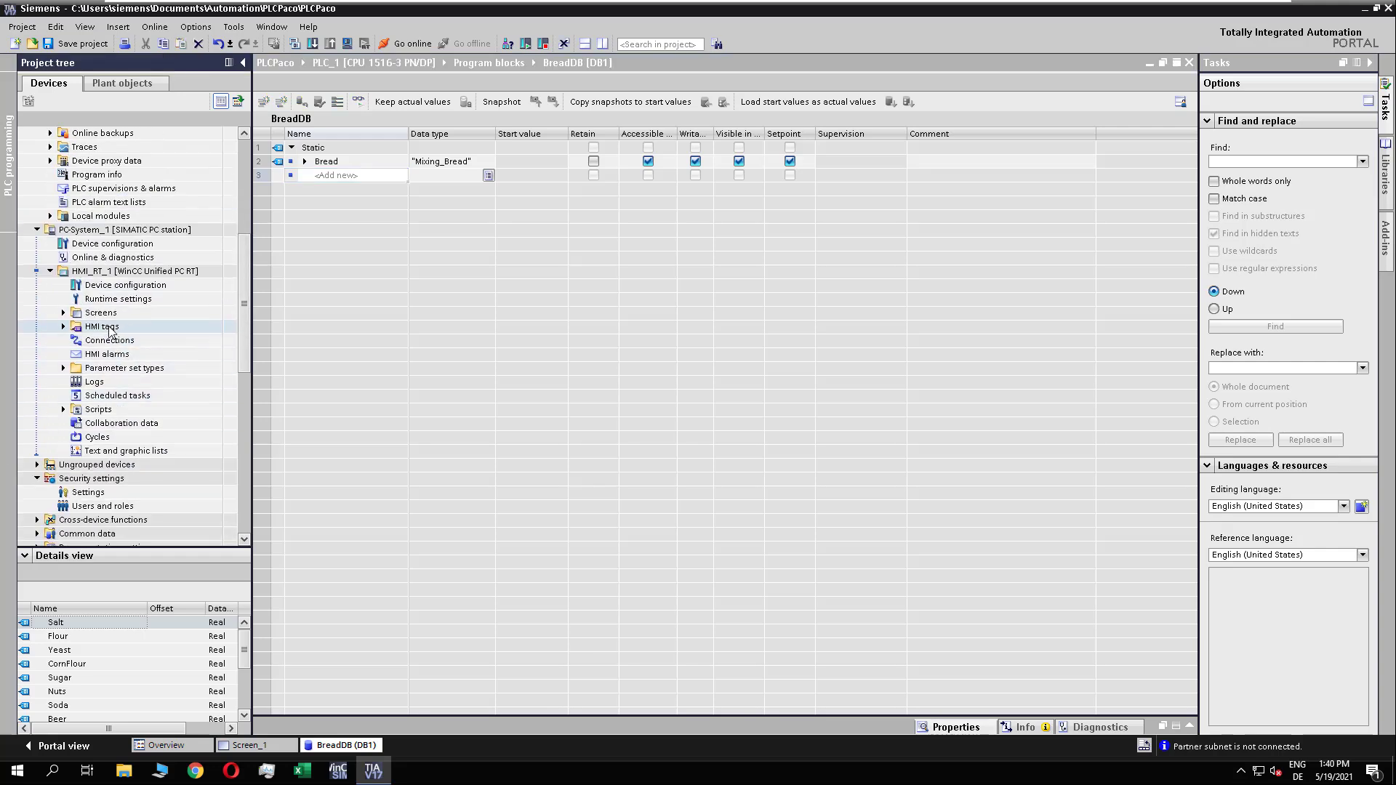
click(63, 327)
double_click(131, 368)
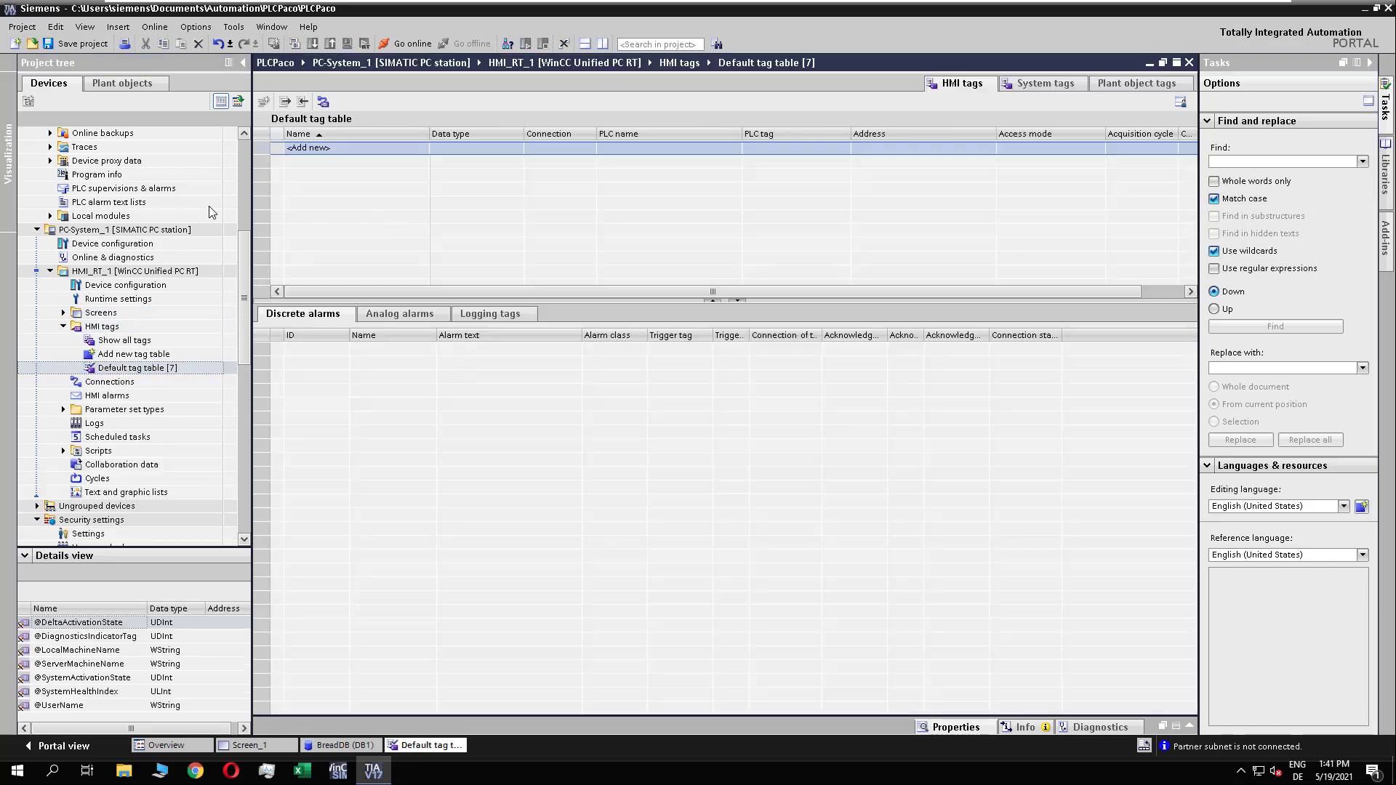
Step: Create an HMI tag from the Bread variable of BreadDB and rename it Mixing_Bread
click(328, 745)
mouse_move(335, 169)
mouse_down()
mouse_move(421, 743)
mouse_move(333, 150)
mouse_up()
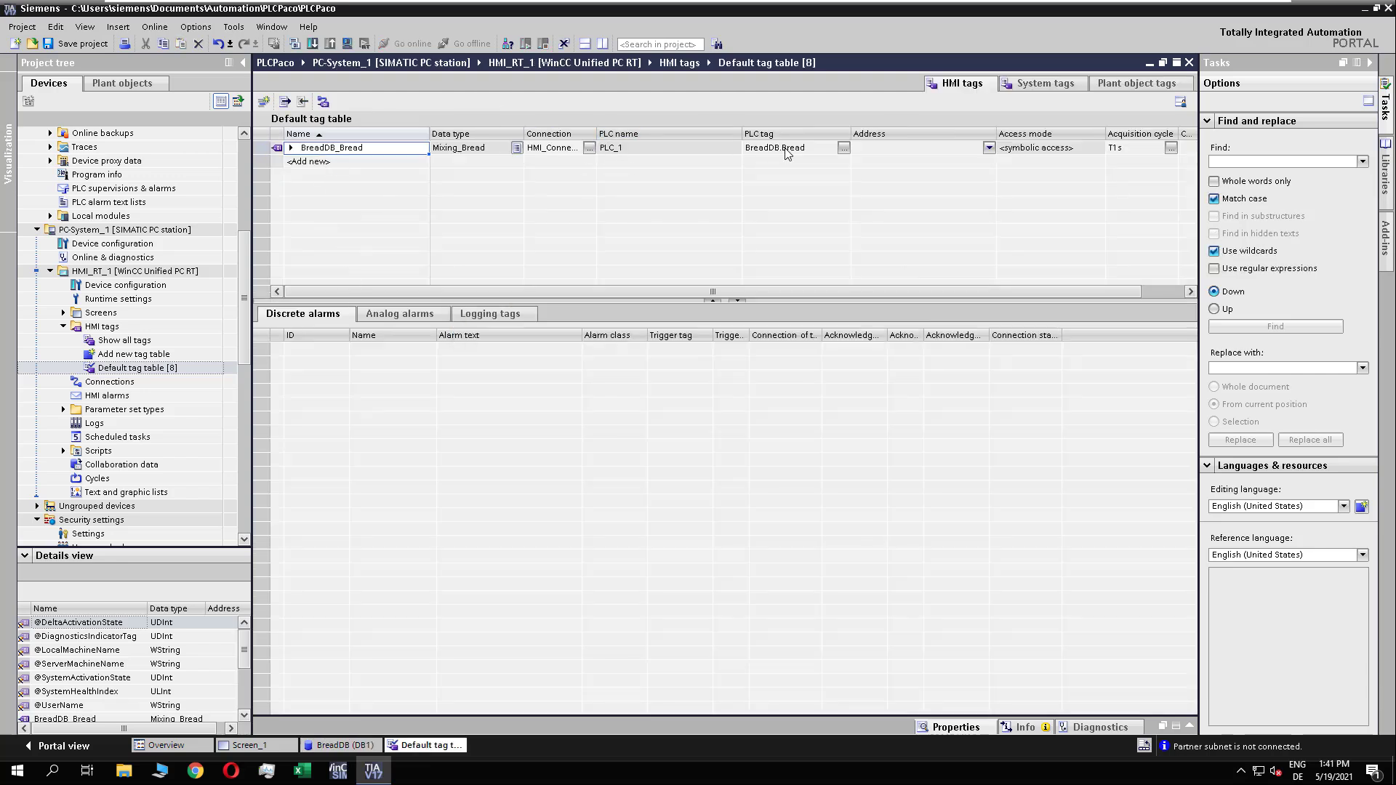
double_click(377, 148)
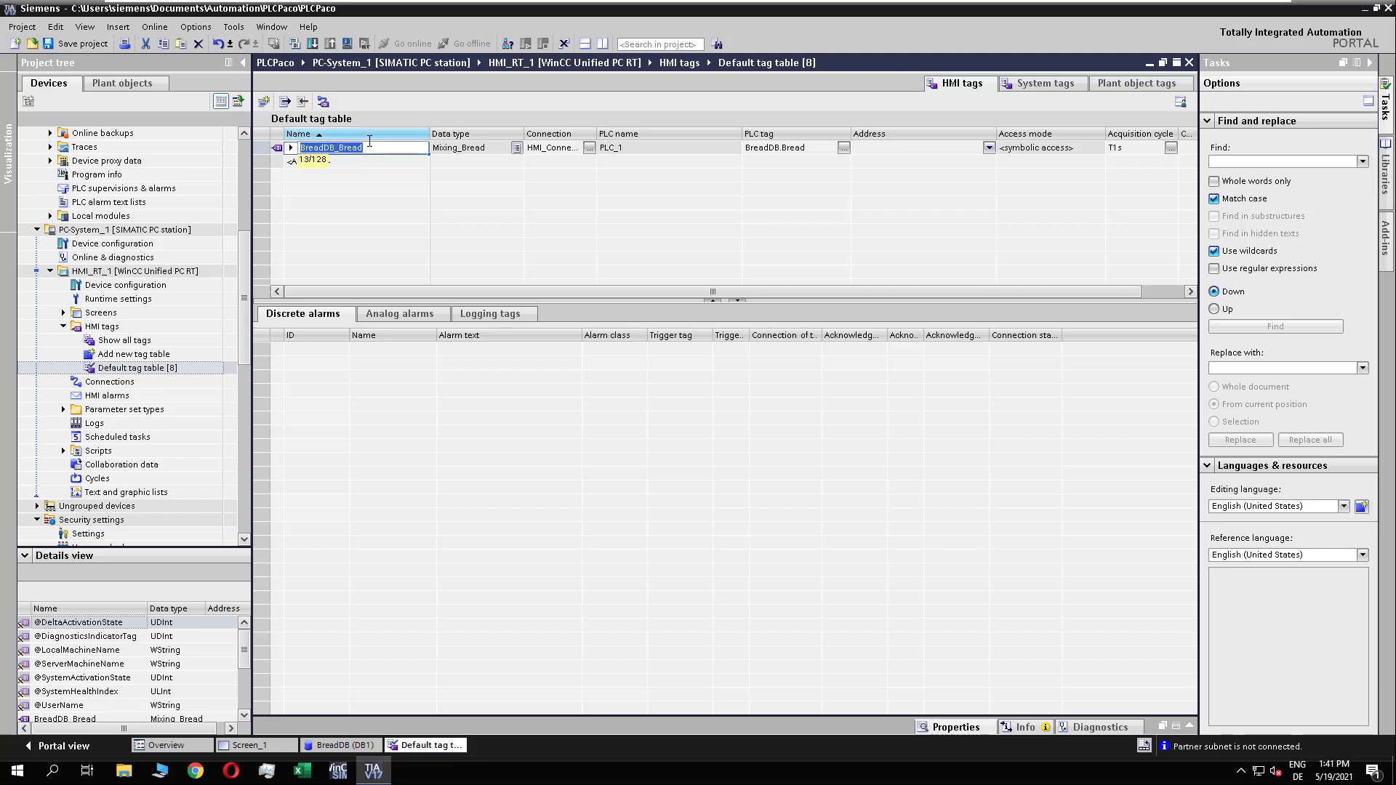
text(Mixing_Bread)
key(Return)
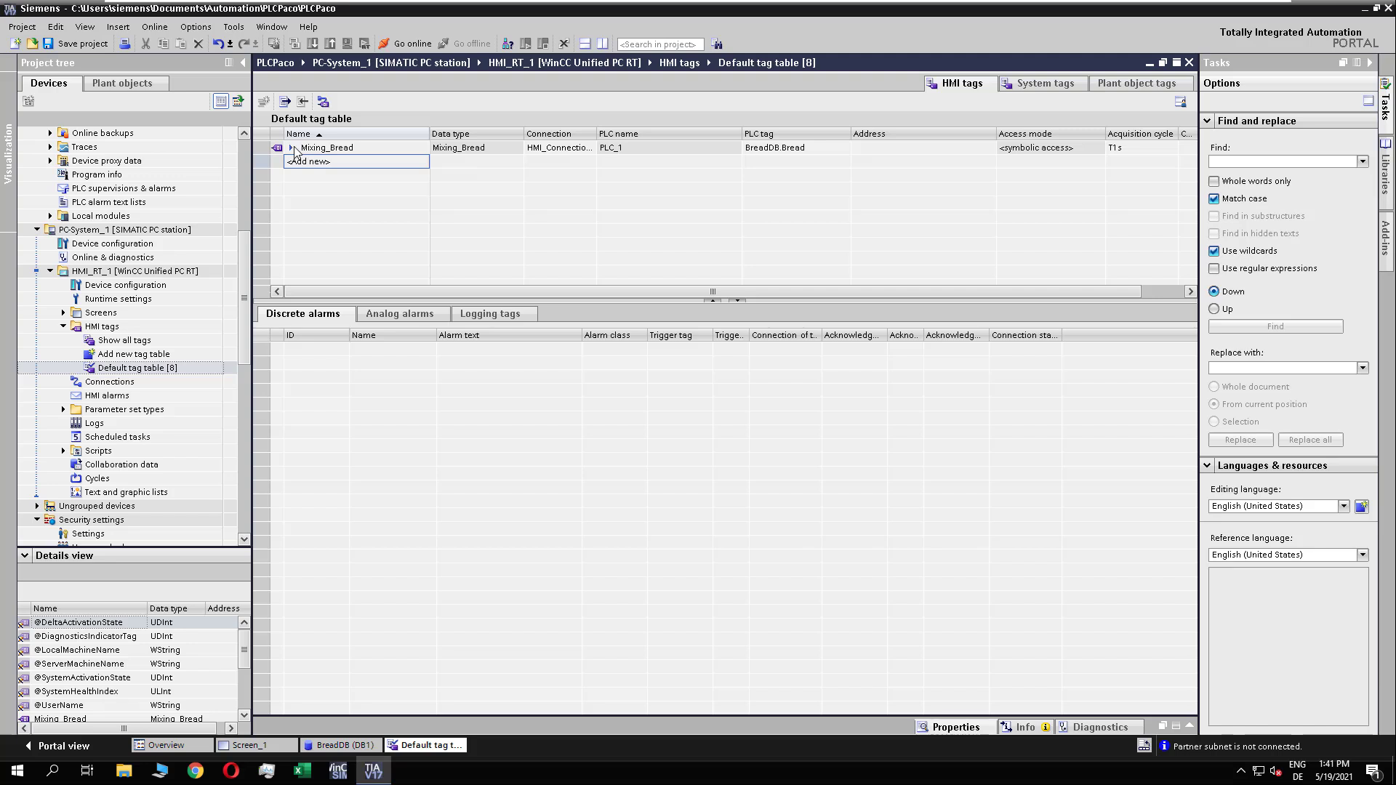
click(291, 148)
click(291, 148)
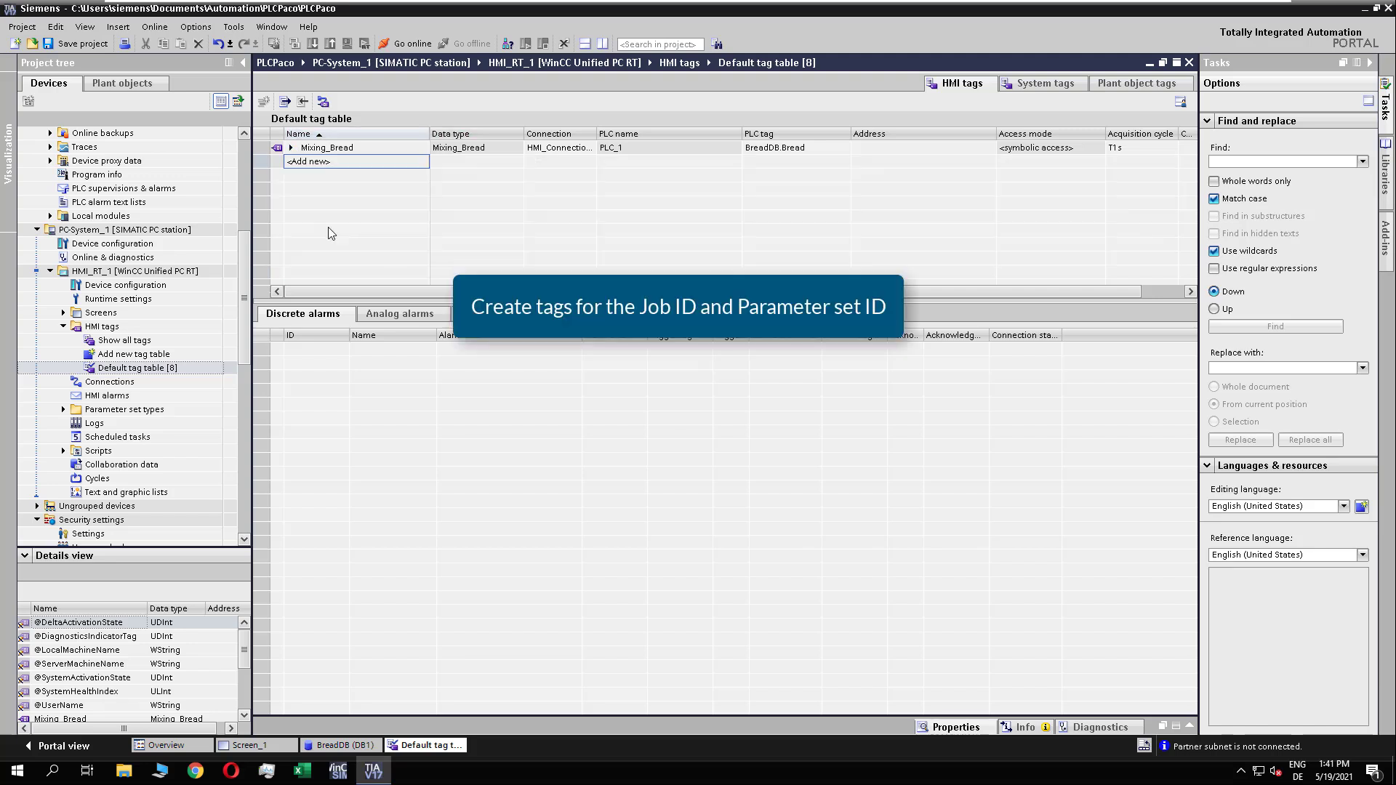
Step: Add two Int HMI tags named Parameterset_ID and Job_ID, with the connection set to internal tag
double_click(316, 164)
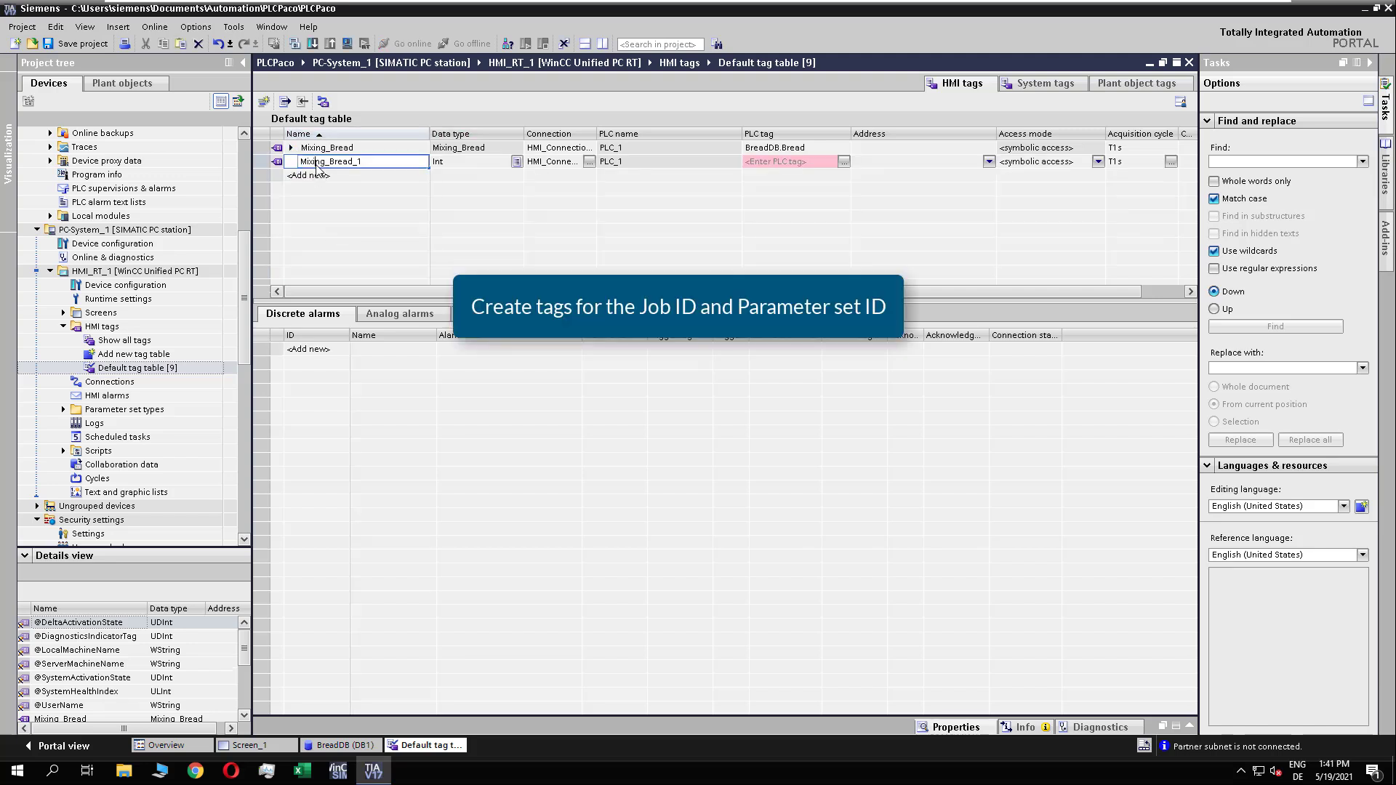
click(589, 164)
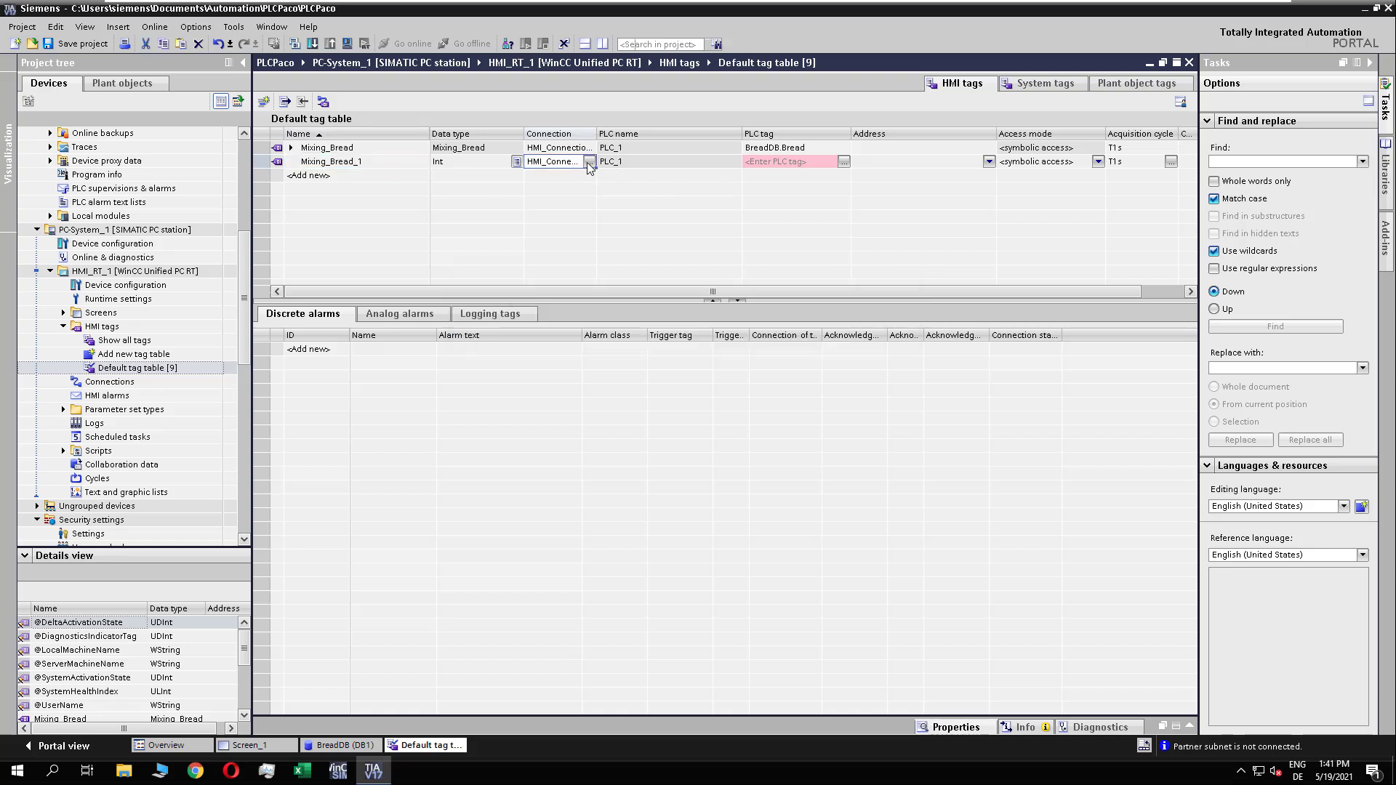
click(589, 163)
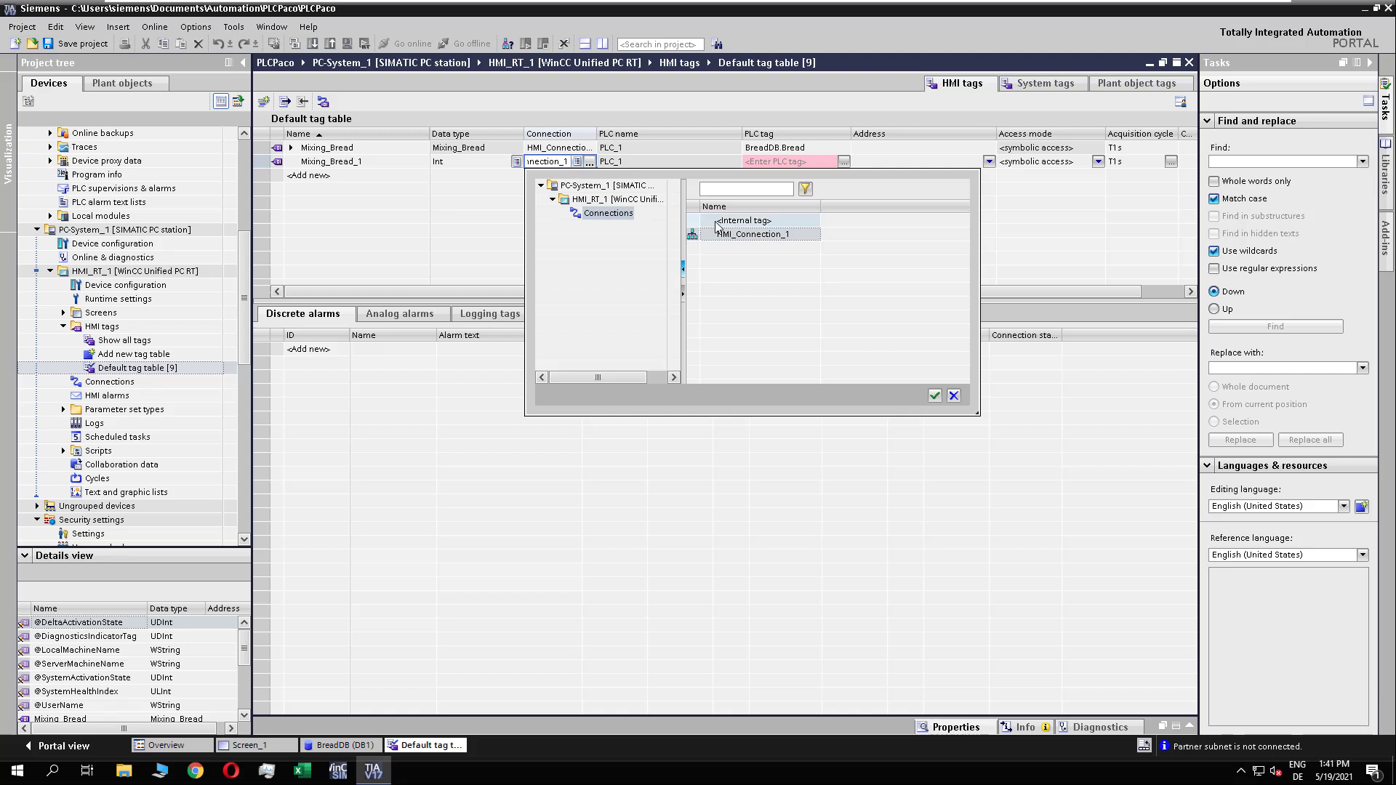
double_click(716, 222)
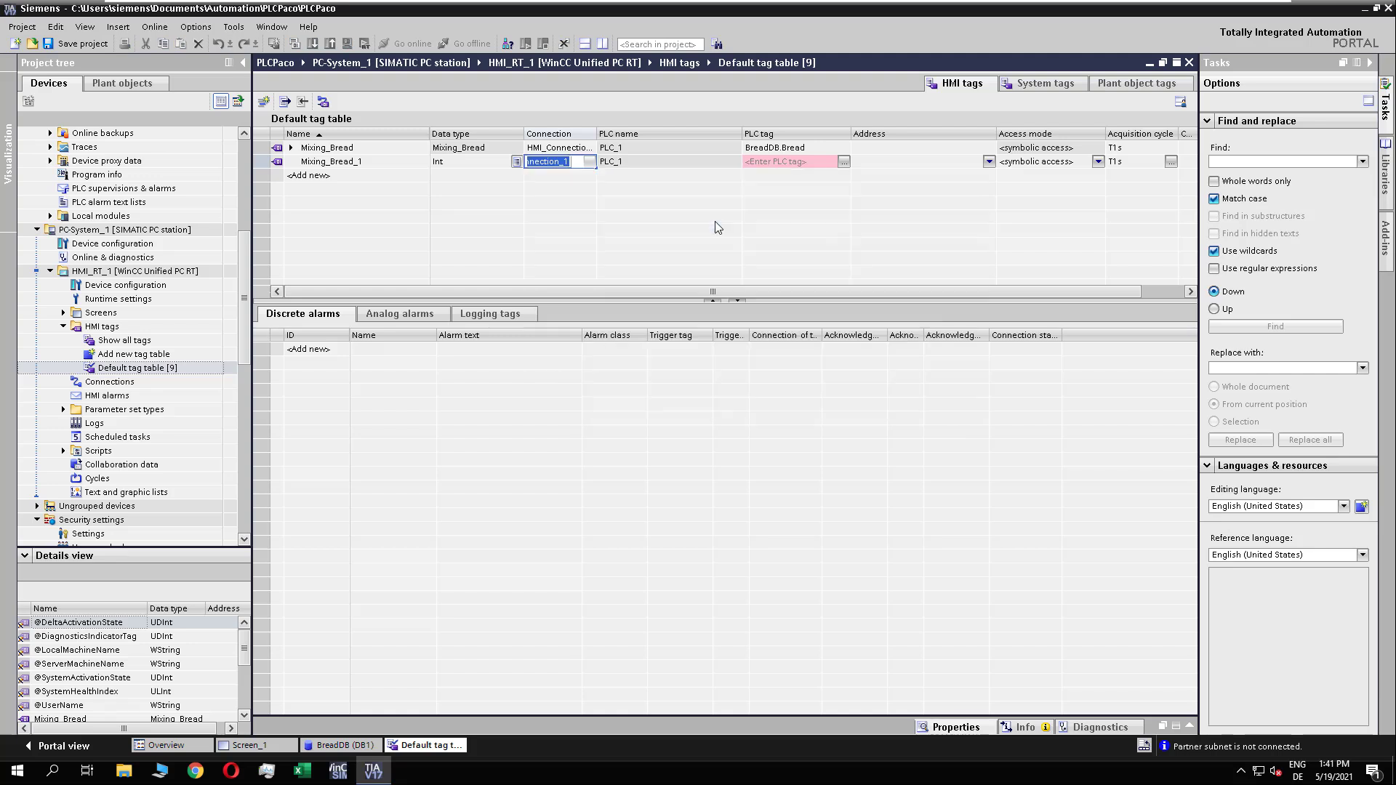
double_click(365, 164)
text(Para)
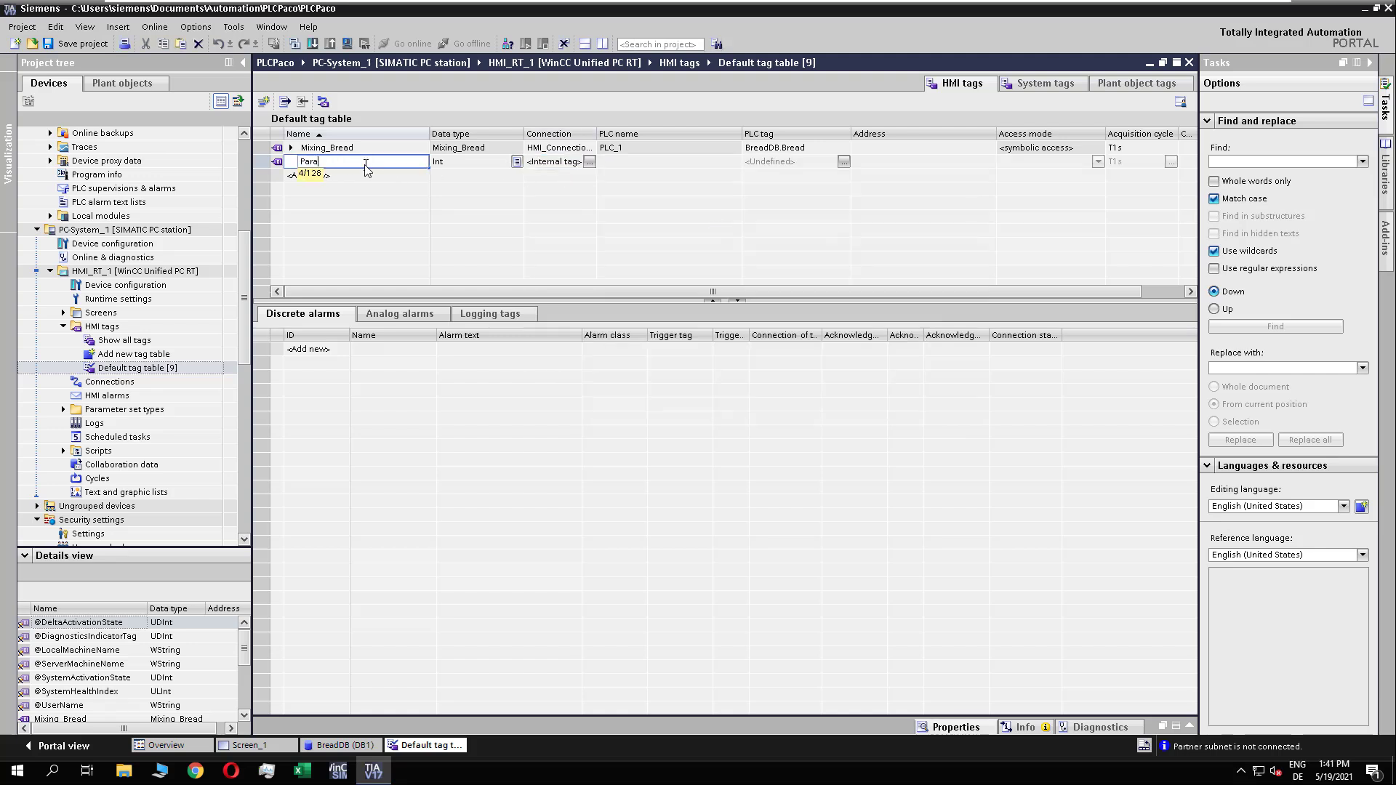
text(meterset_ID)
key(Return)
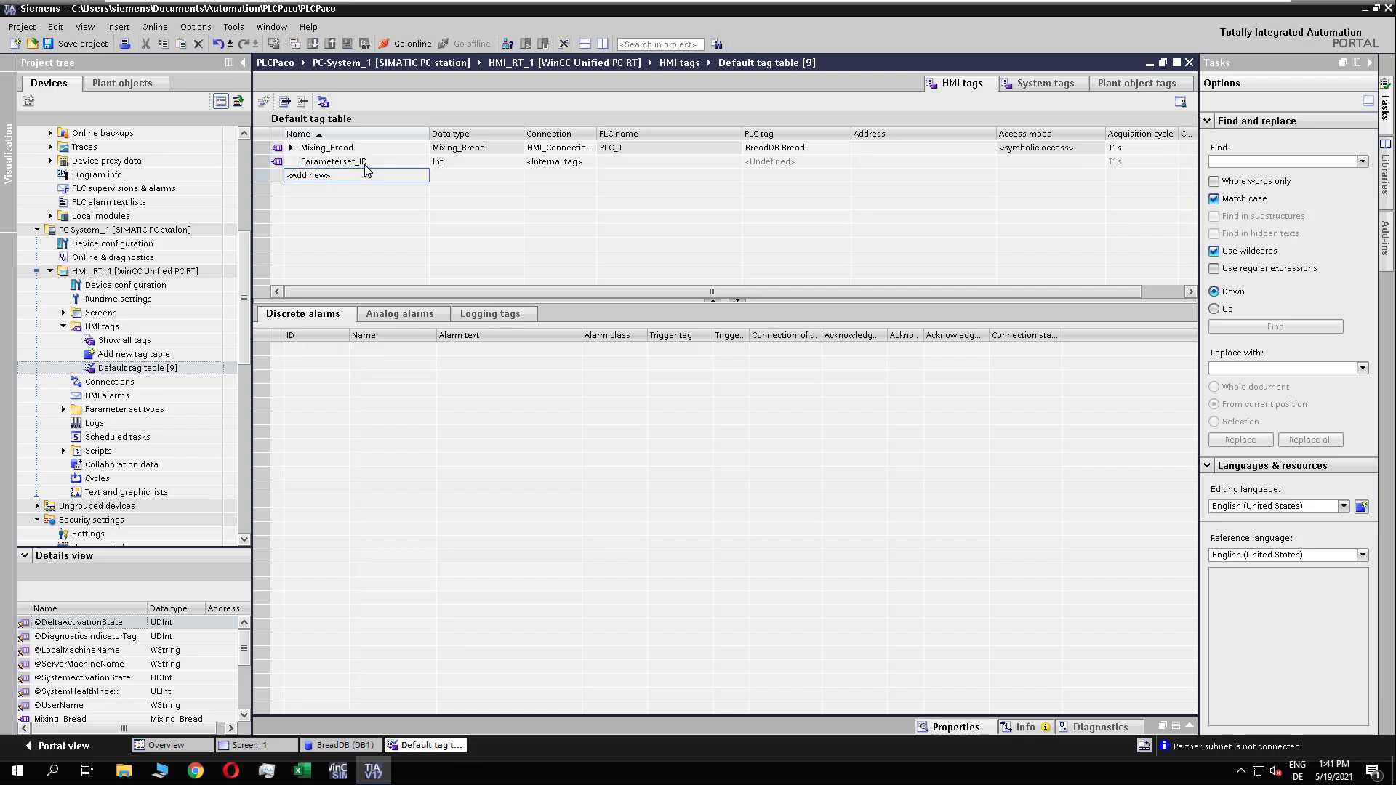
text(Job_ID)
key(Return)
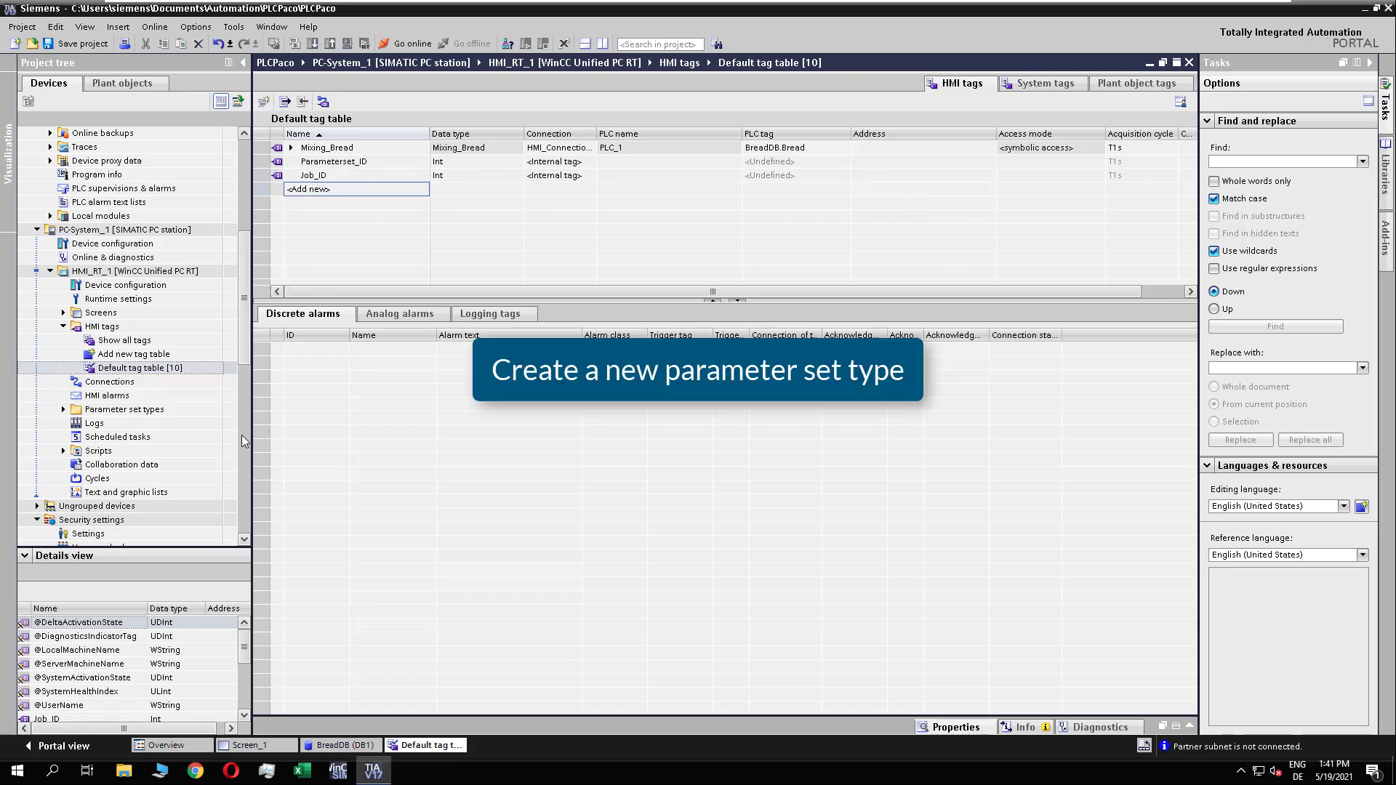
Step: Add a new parameter set type to HMI_RT_1 and name it Mixing_Bread
click(64, 409)
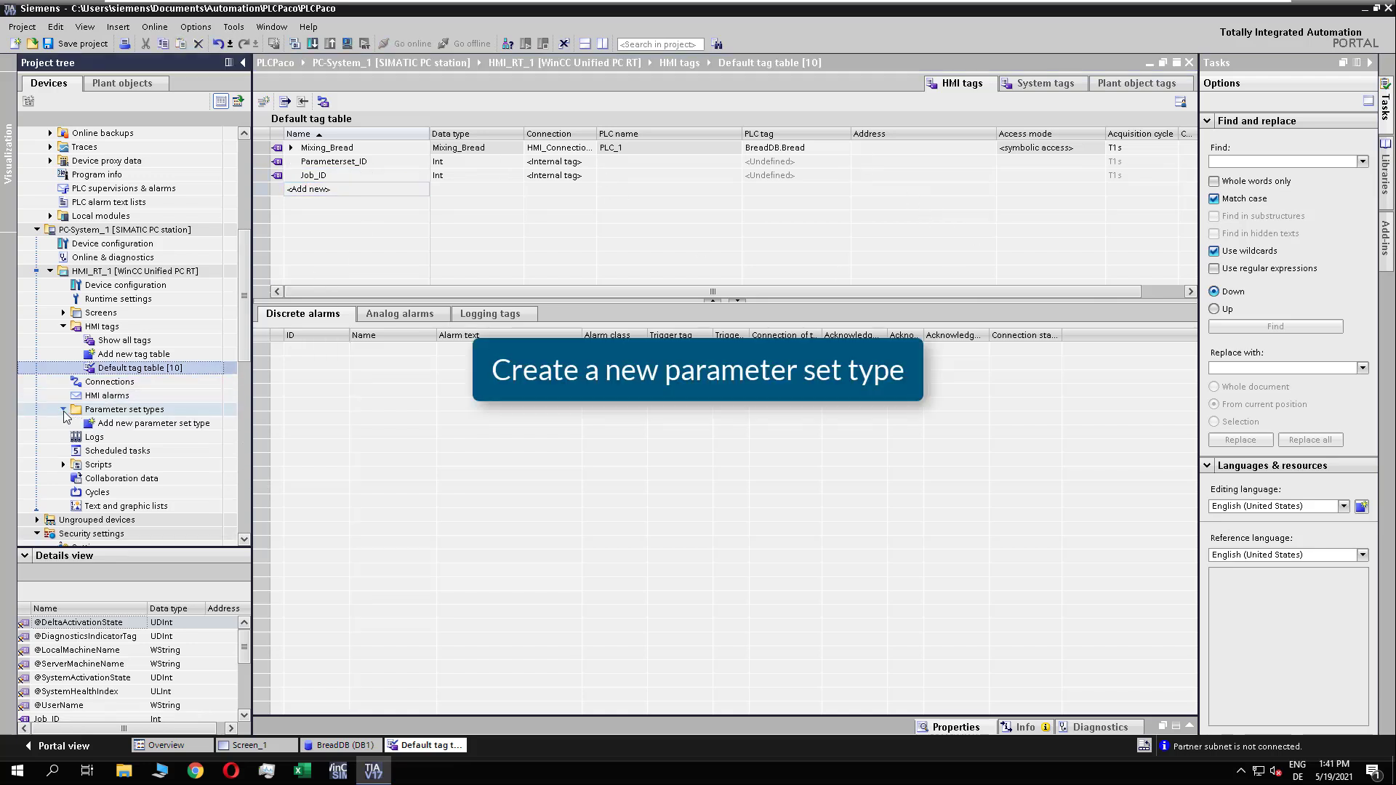
click(155, 424)
double_click(154, 425)
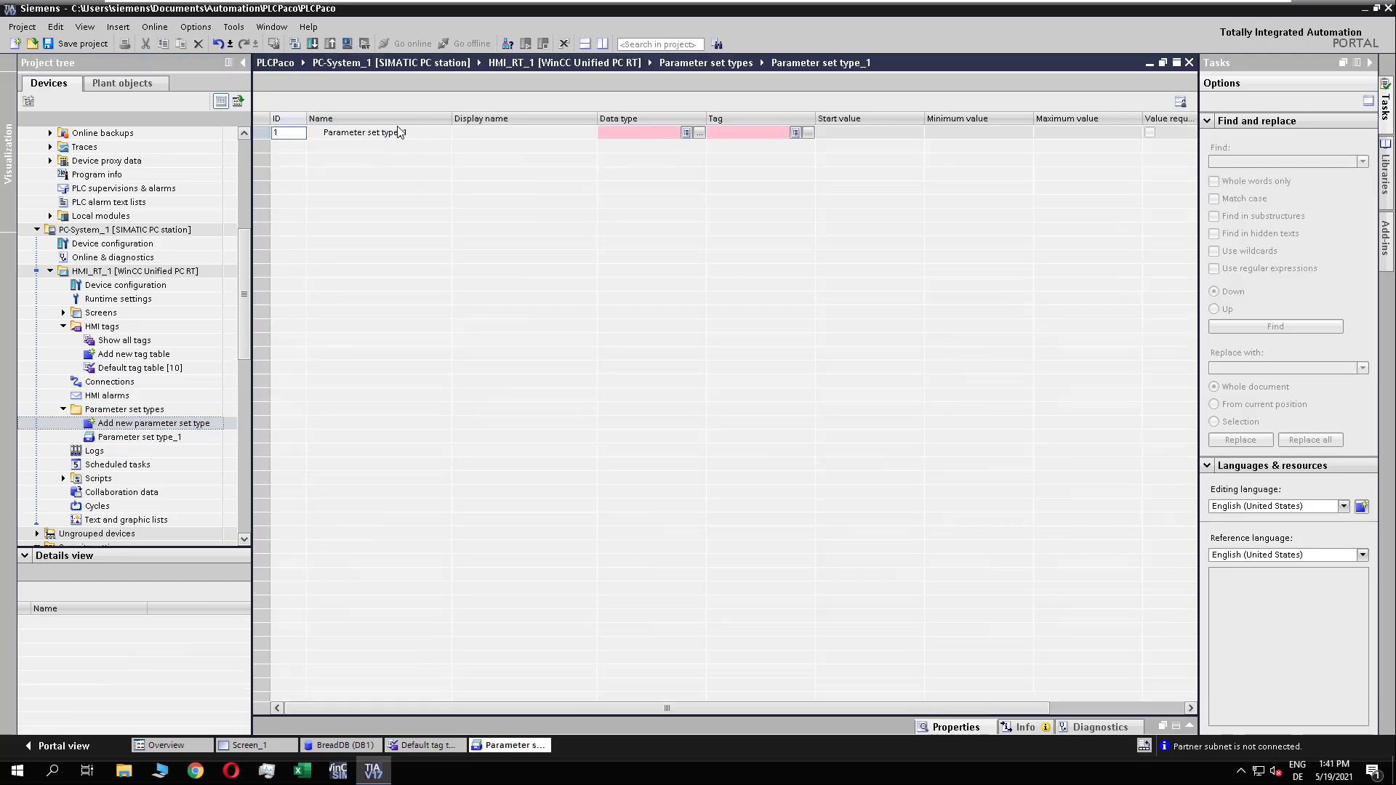
click(400, 139)
text(Mixi)
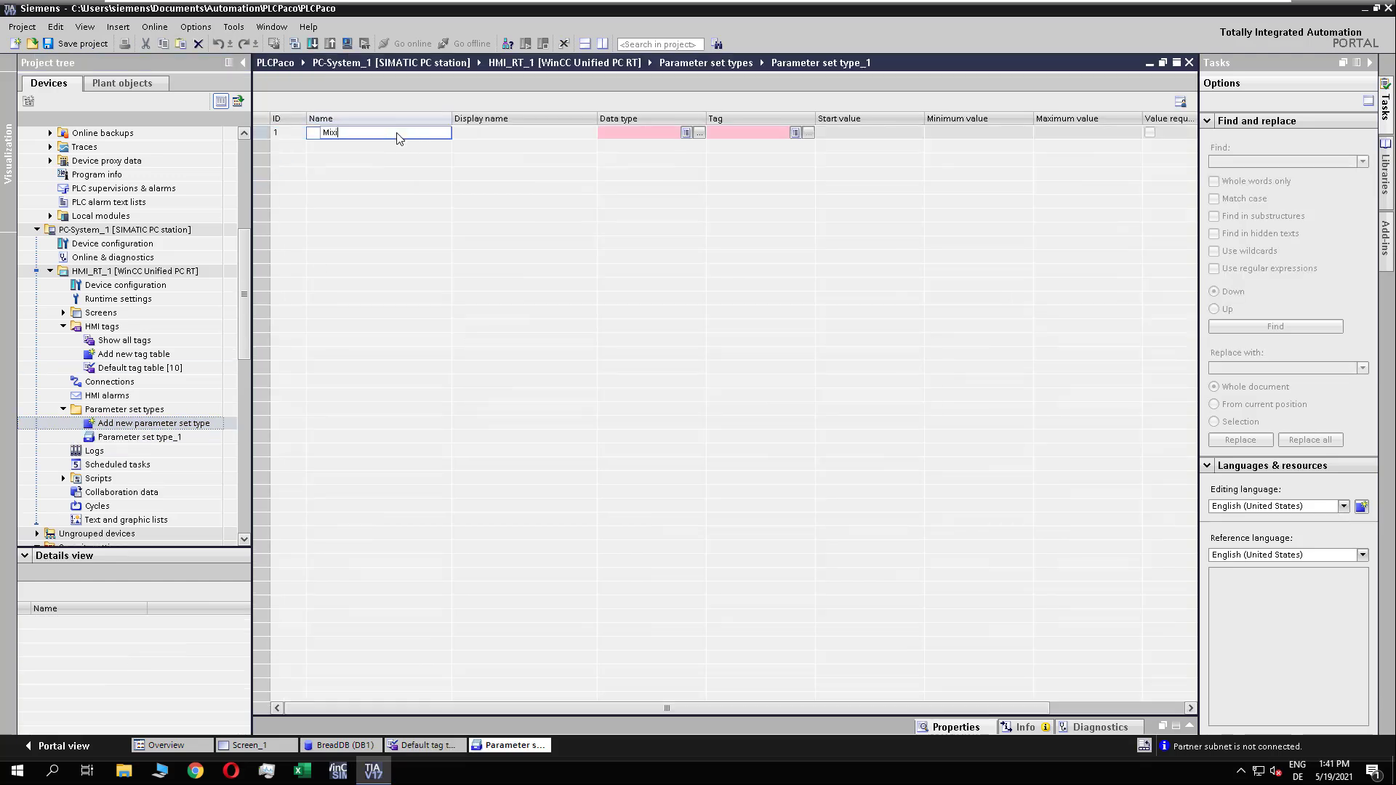
text(ng_Bread)
key(Return)
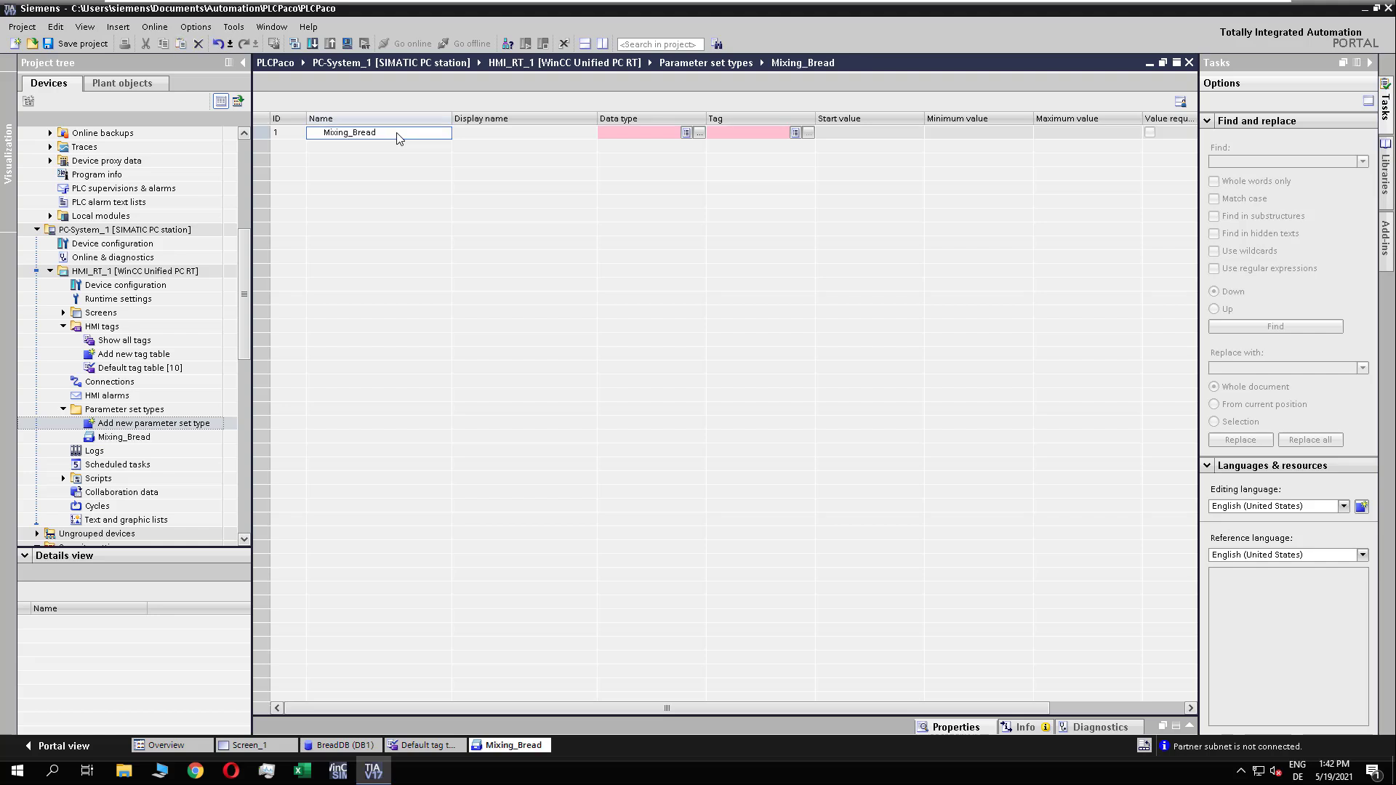
Step: Assign the data type Mixing_Bread V 0.0.1 and the HMI tag Mixing_Bread to the parameter set type
click(686, 136)
click(686, 133)
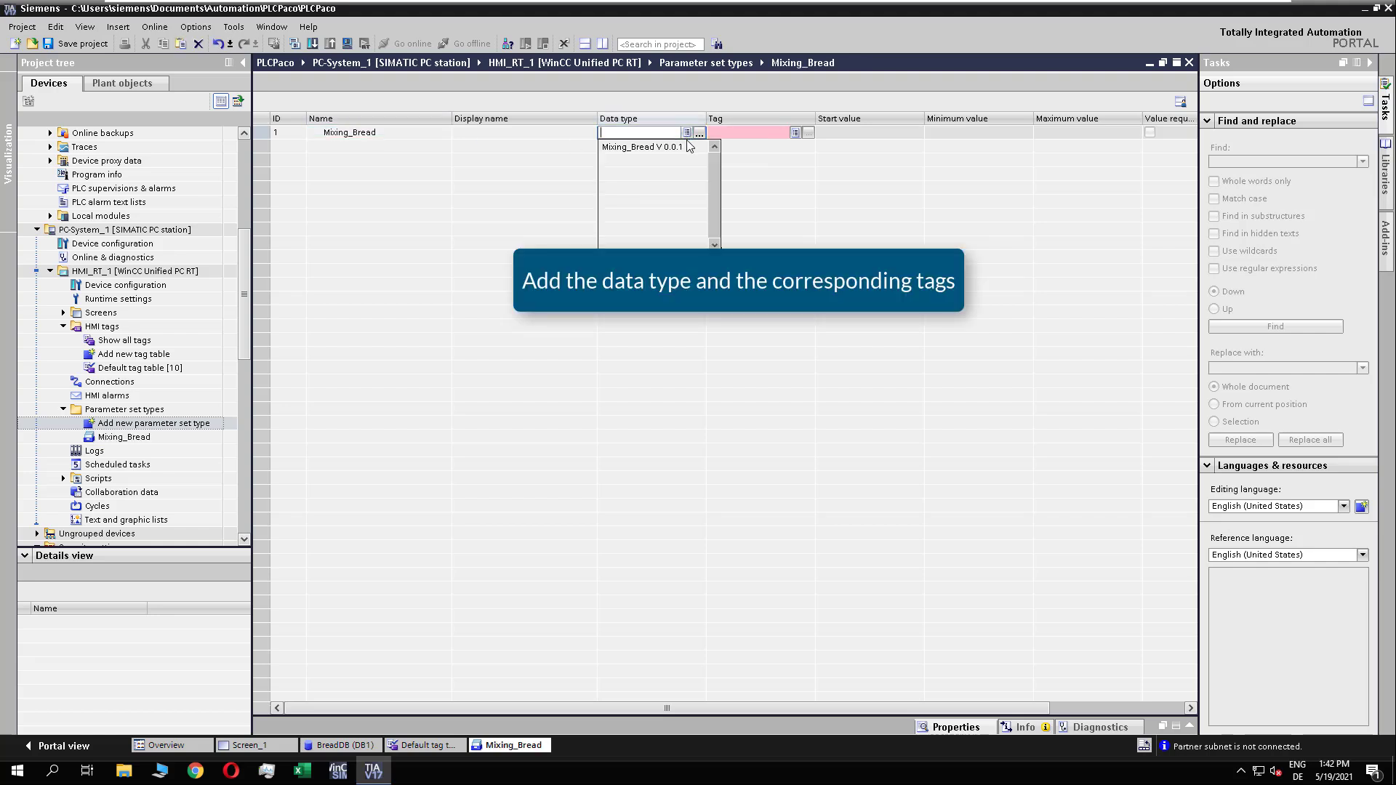
click(640, 144)
click(794, 133)
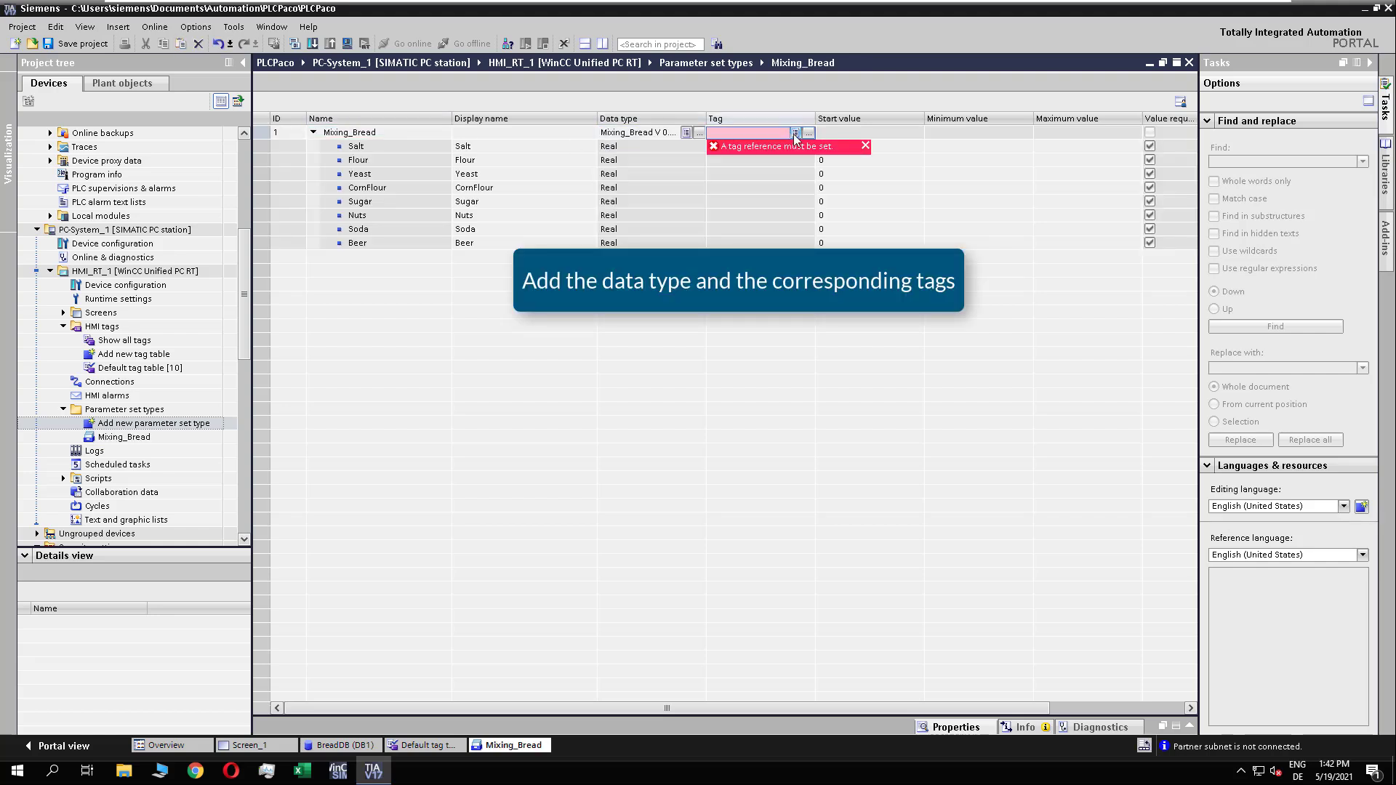
click(795, 136)
click(754, 149)
click(867, 144)
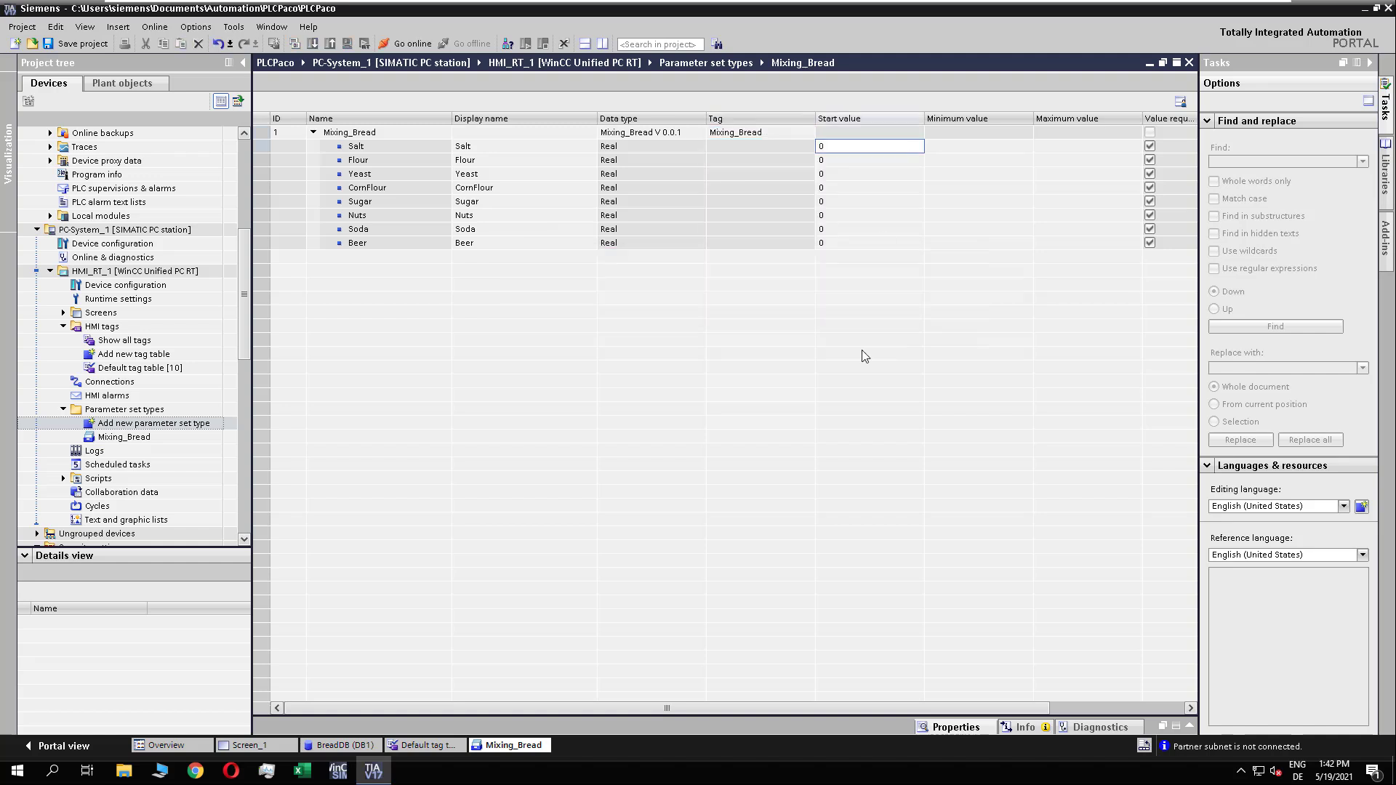
Step: Assign the tag Parameterset_ID as the parameter set ID and Job_ID as the job ID of Mixing_Bread
drag(703, 705, 783, 696)
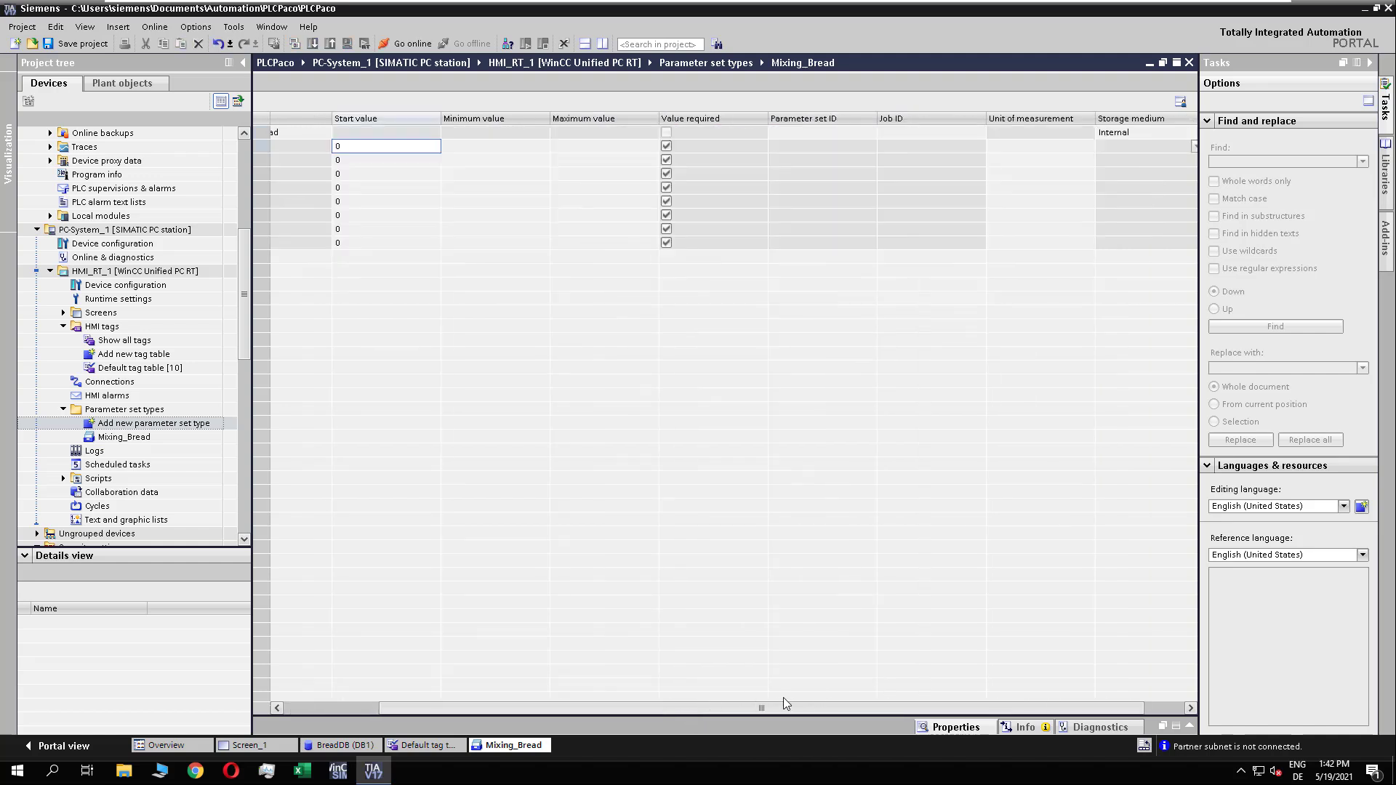
click(784, 134)
text(Para)
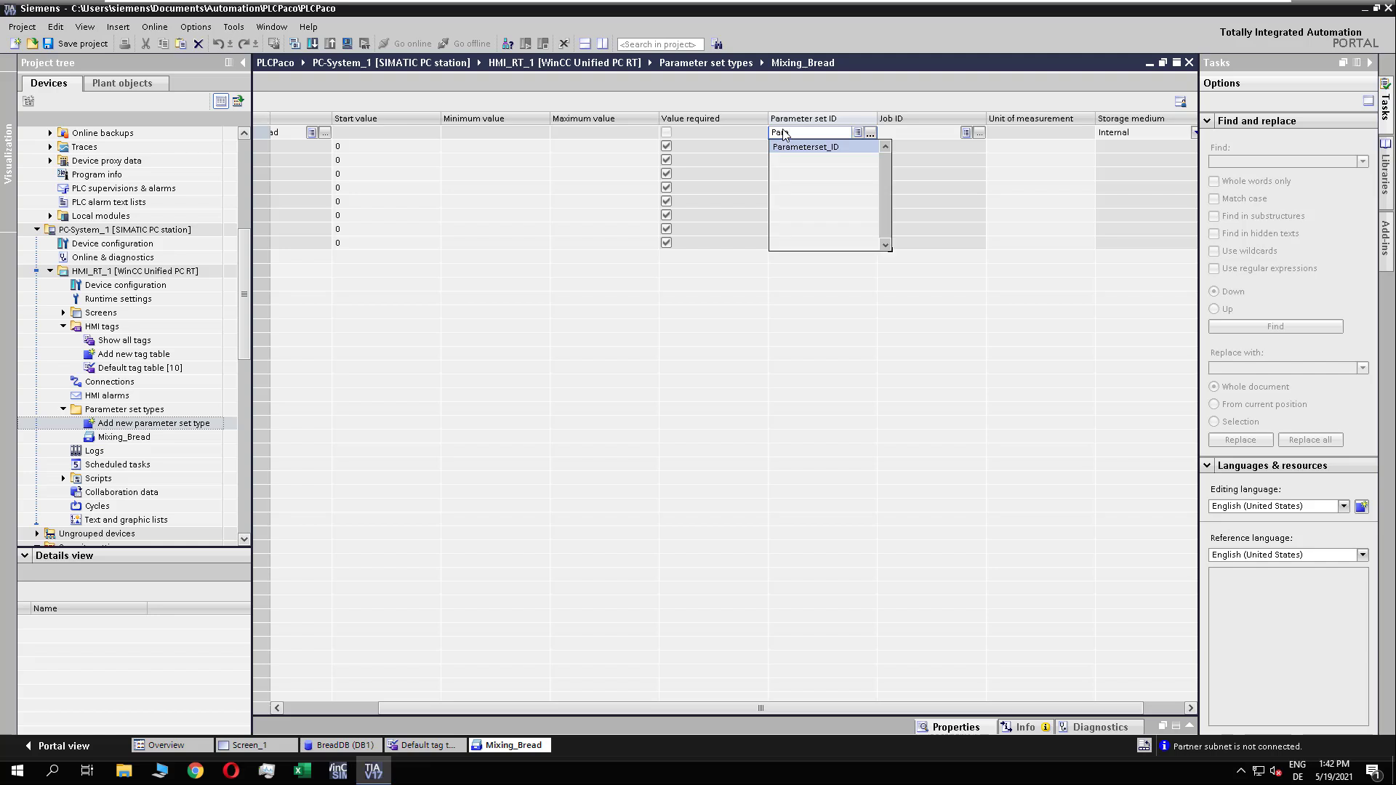
key(Return)
key(Return)
text(Job_ID)
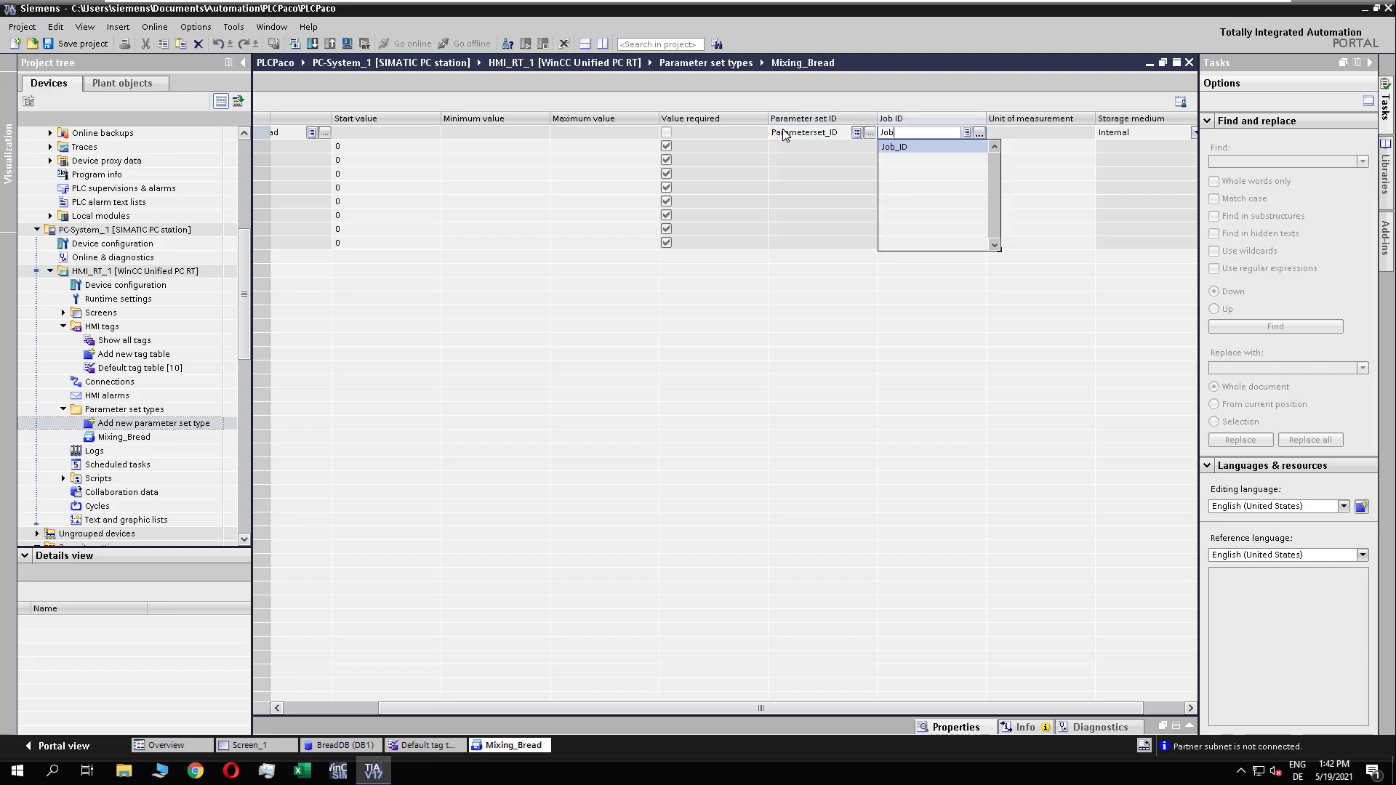
key(Return)
key(Return)
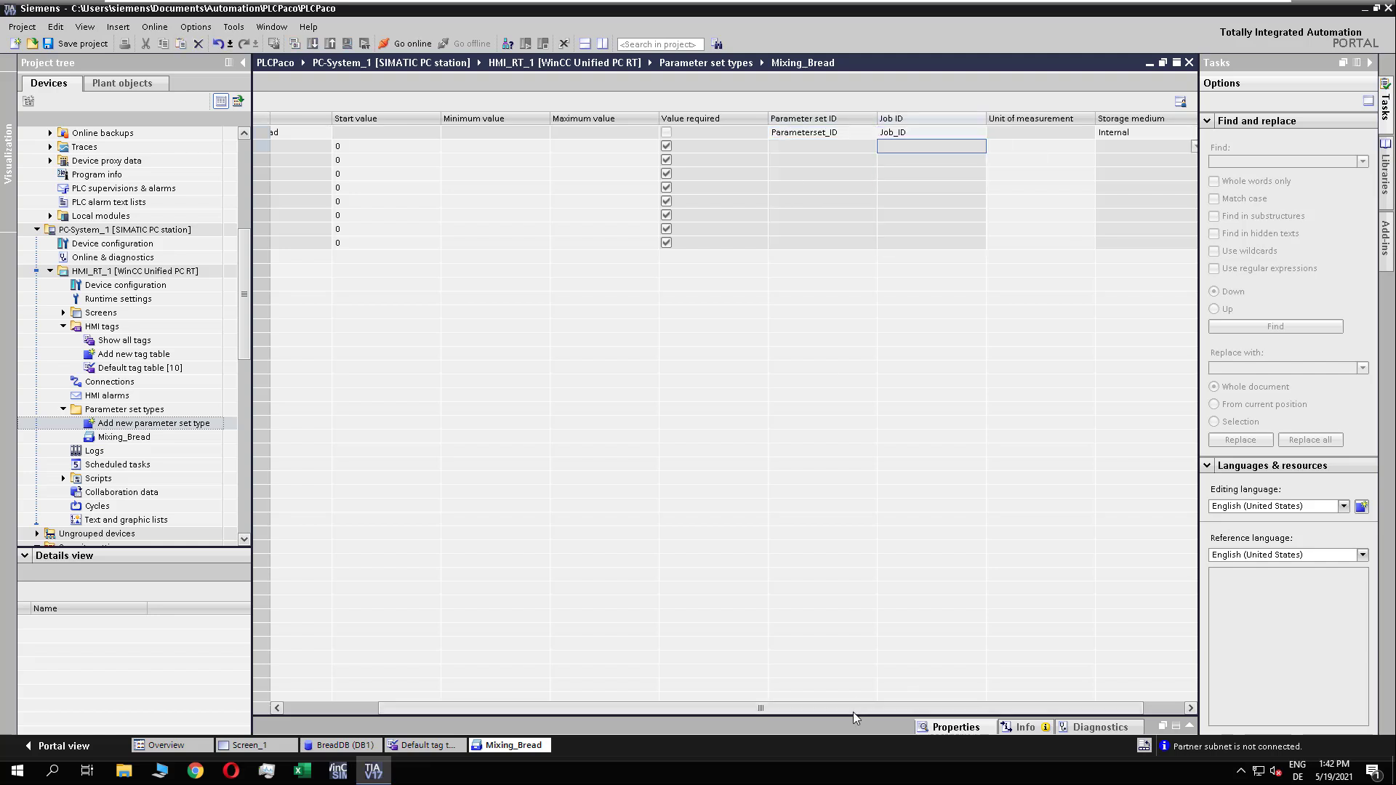
Step: Set the start values to 100 for Salt, 10 for Flour and 420 for Yeast
drag(853, 713, 718, 715)
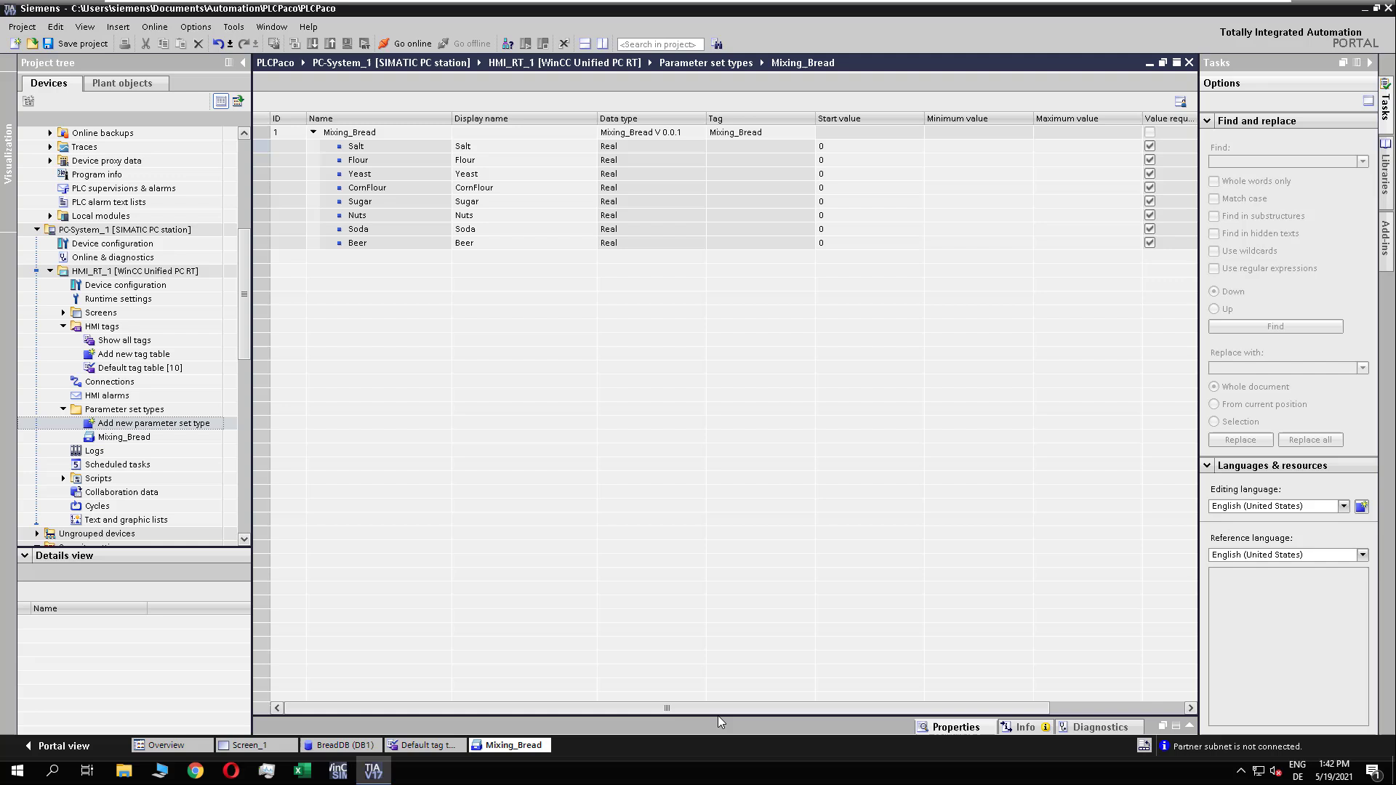
click(848, 150)
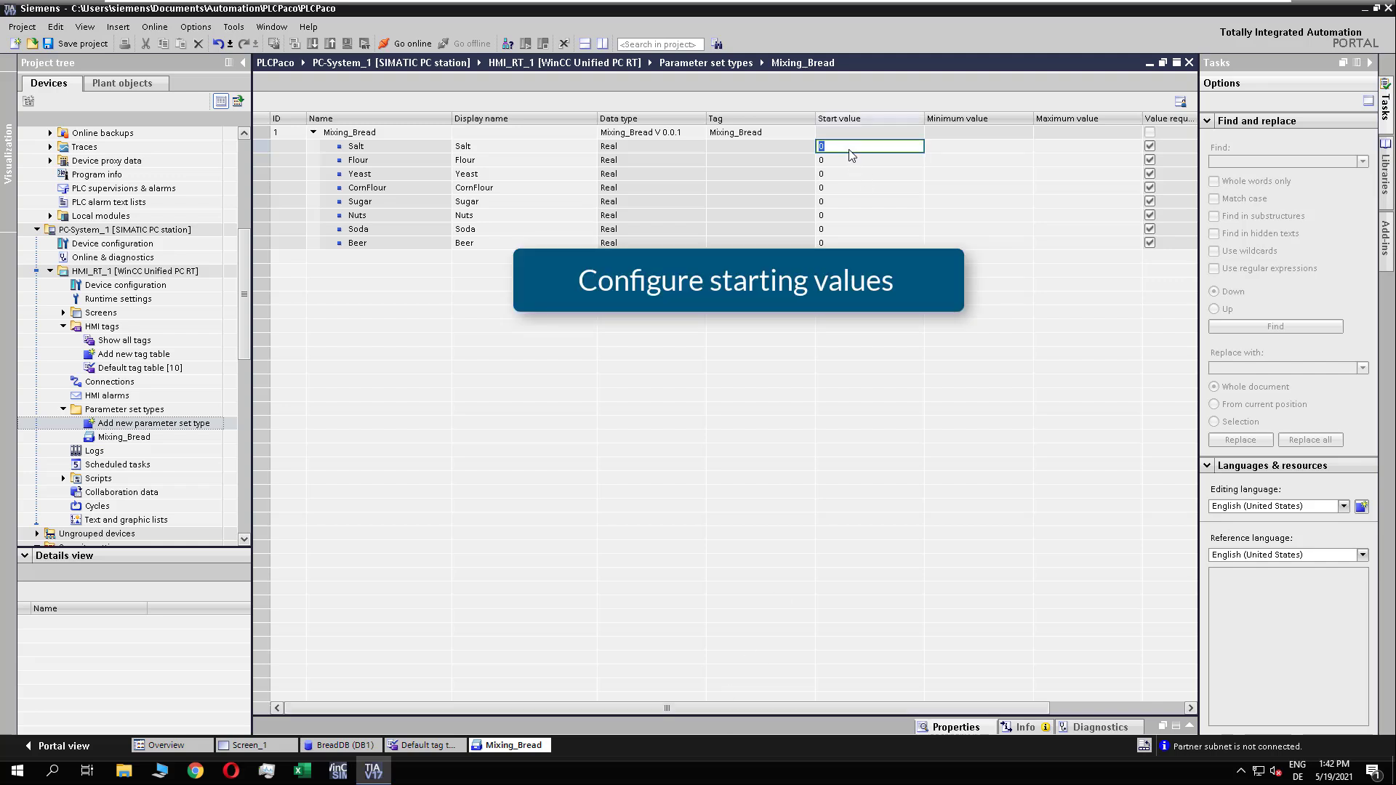
click(848, 150)
text(100)
click(848, 158)
text(10)
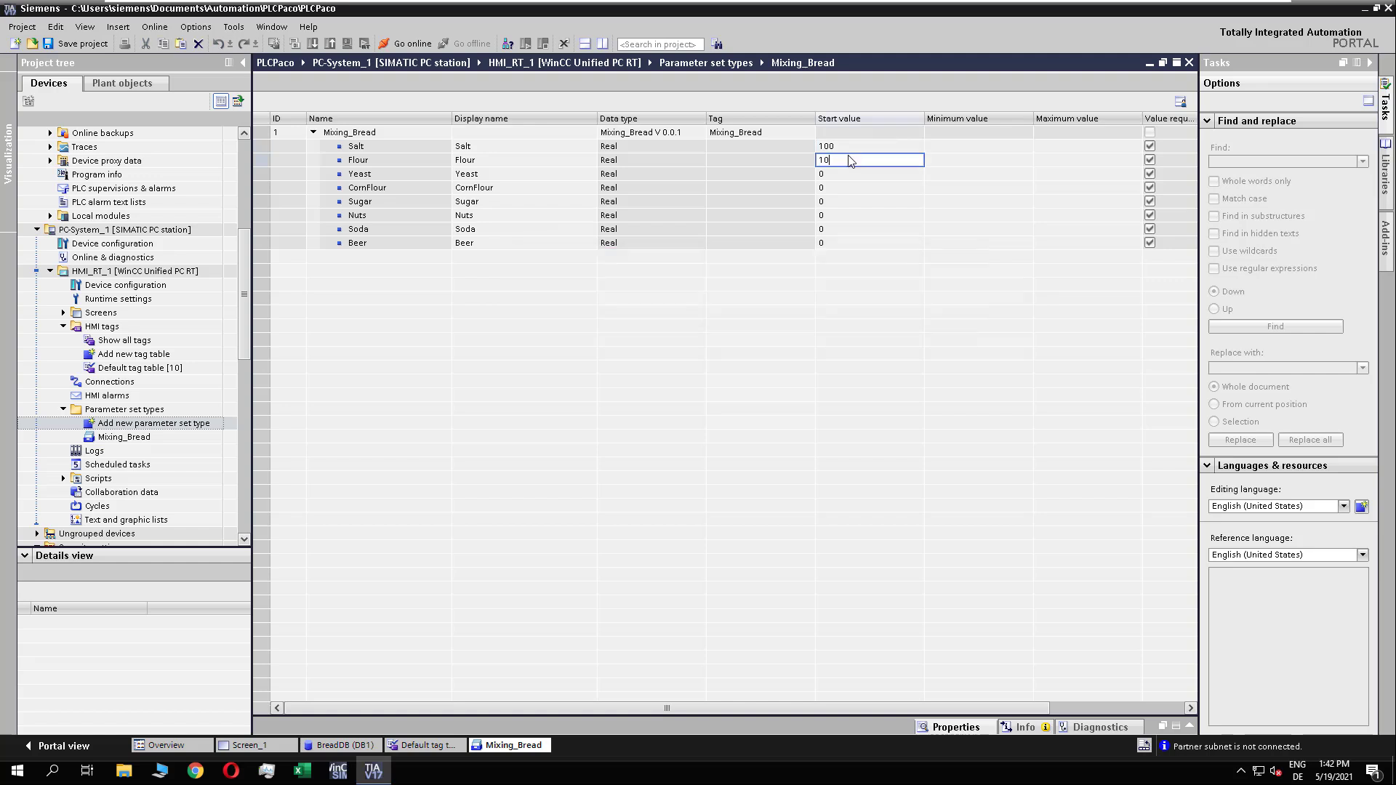
click(852, 173)
text(42)
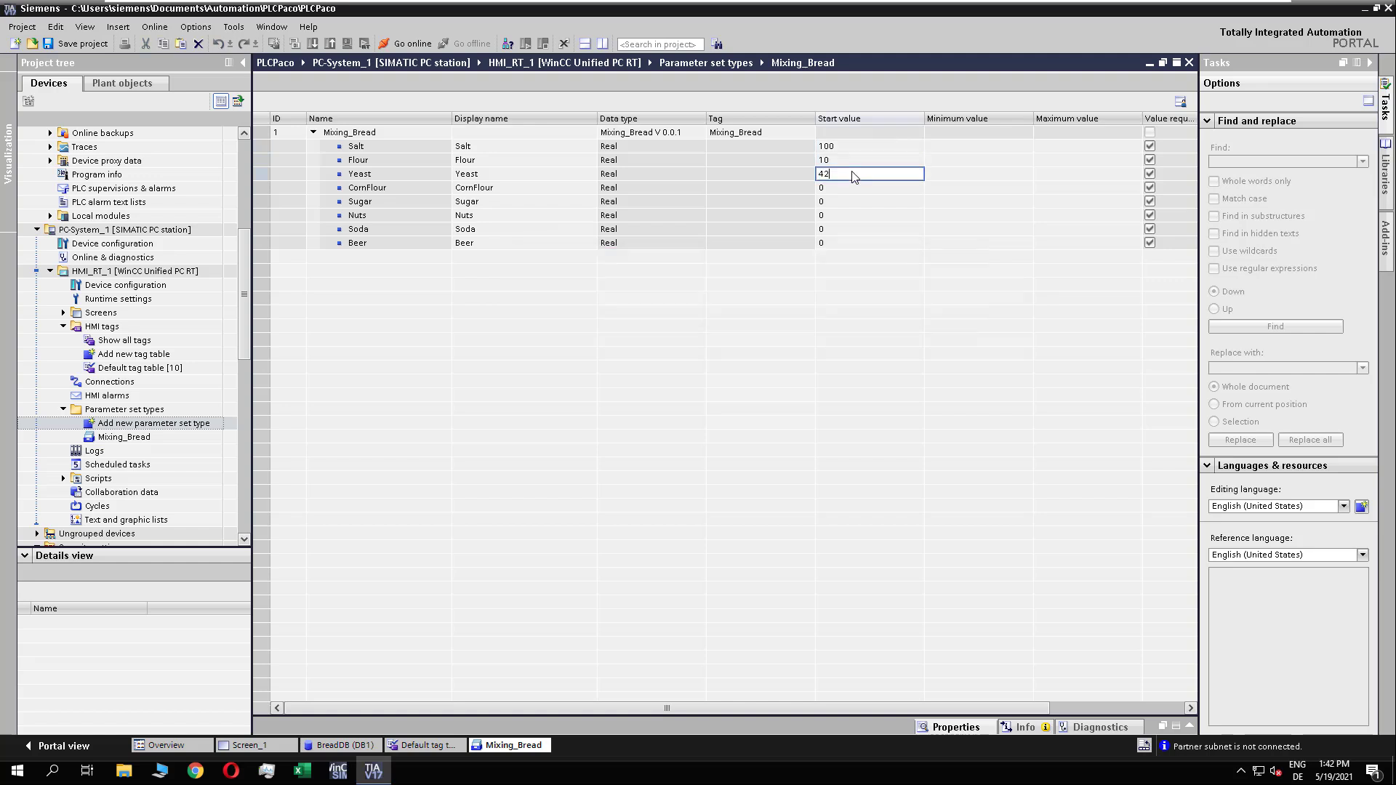
key(Return)
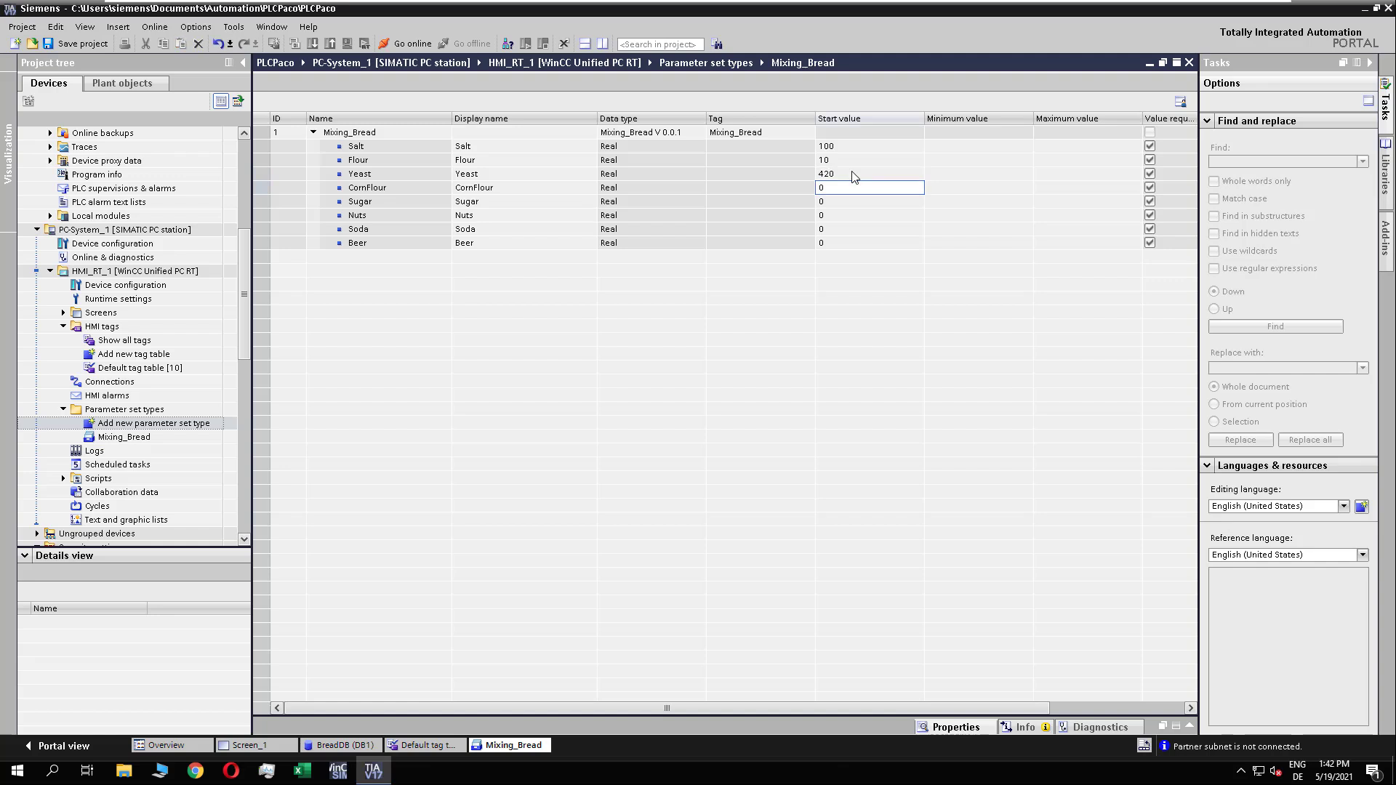
Step: Set the minimum values to 10 for Salt, 1 for Flour and 42 for Yeast
click(948, 153)
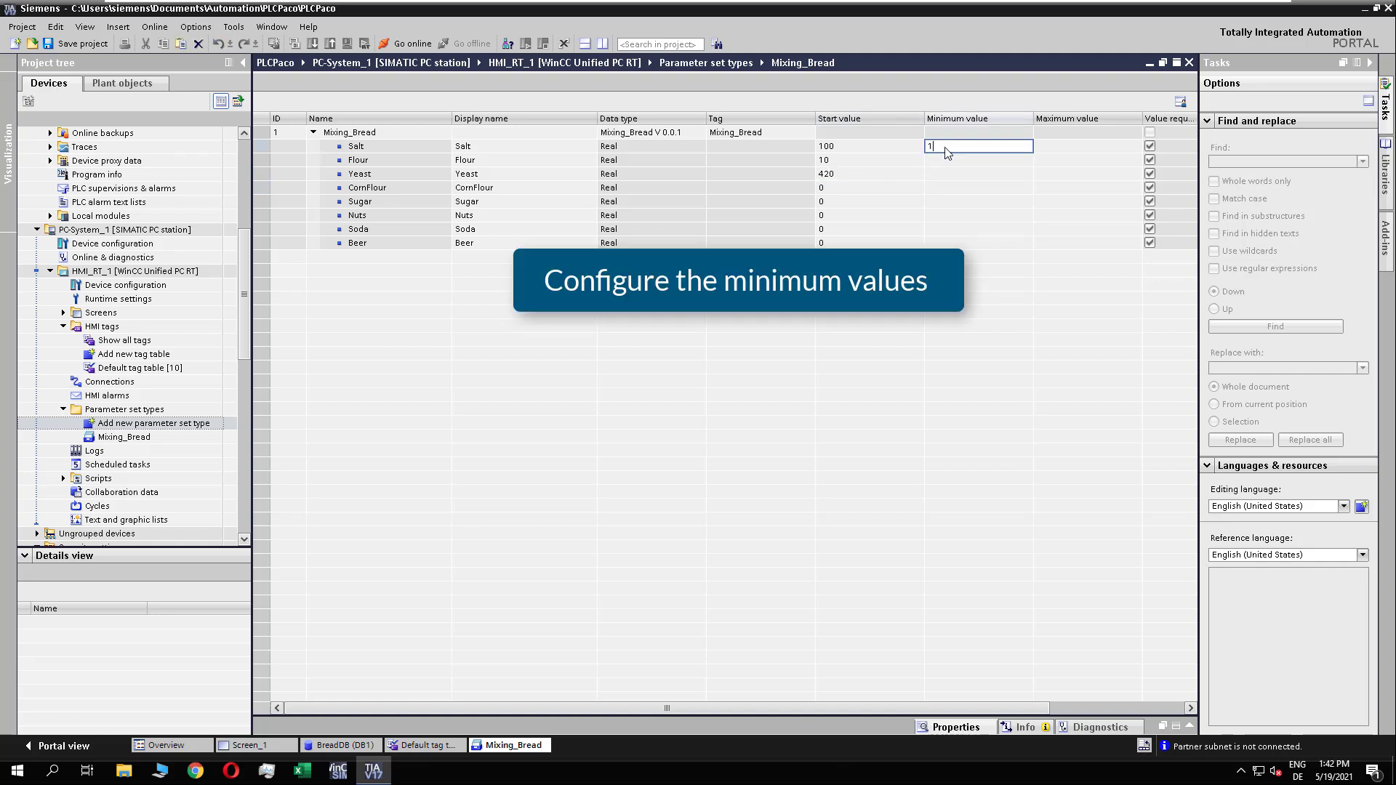
text(10)
click(943, 160)
text(1)
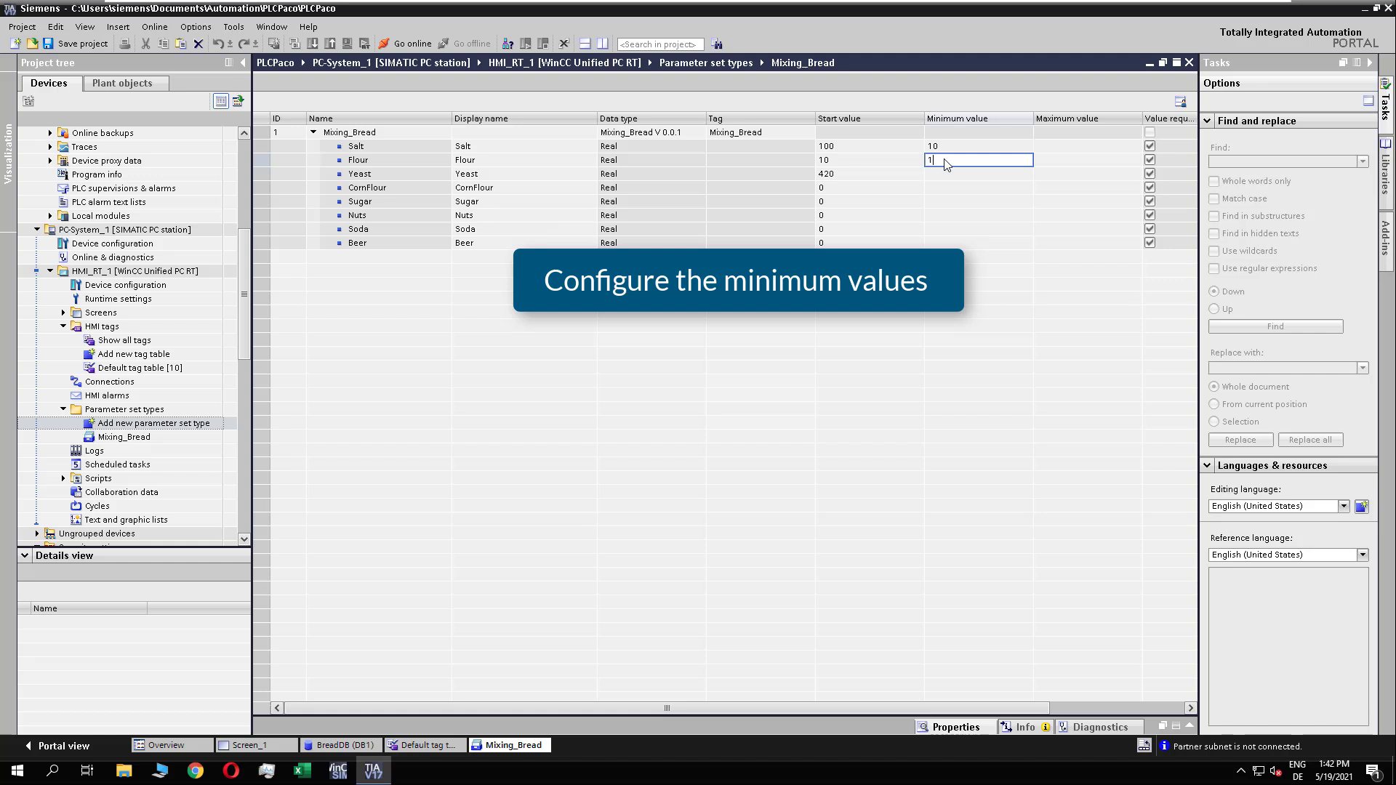
click(959, 175)
text(42)
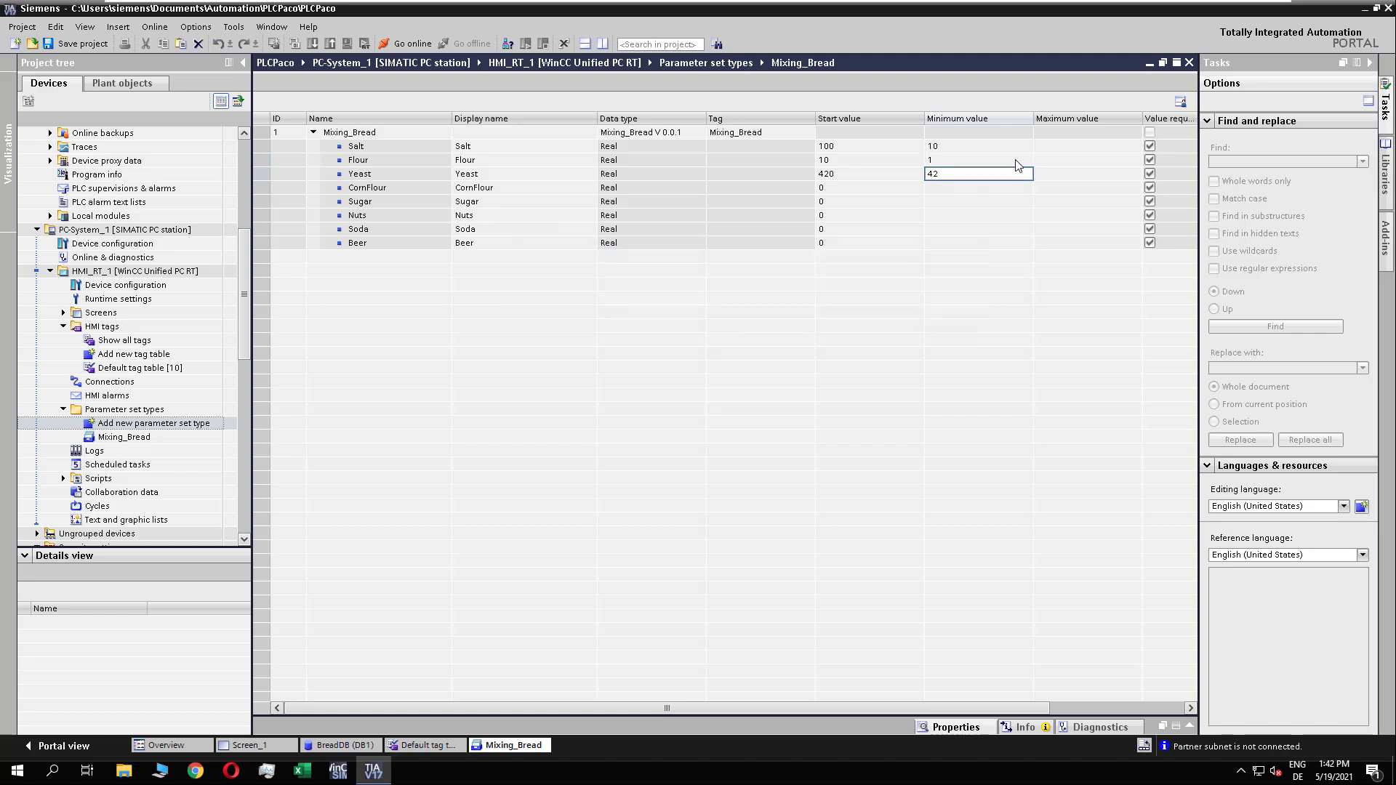
Step: Set the minimum values of CornFlour, Sugar, Nuts, Soda and Beer to 0
click(951, 192)
text(0)
click(952, 202)
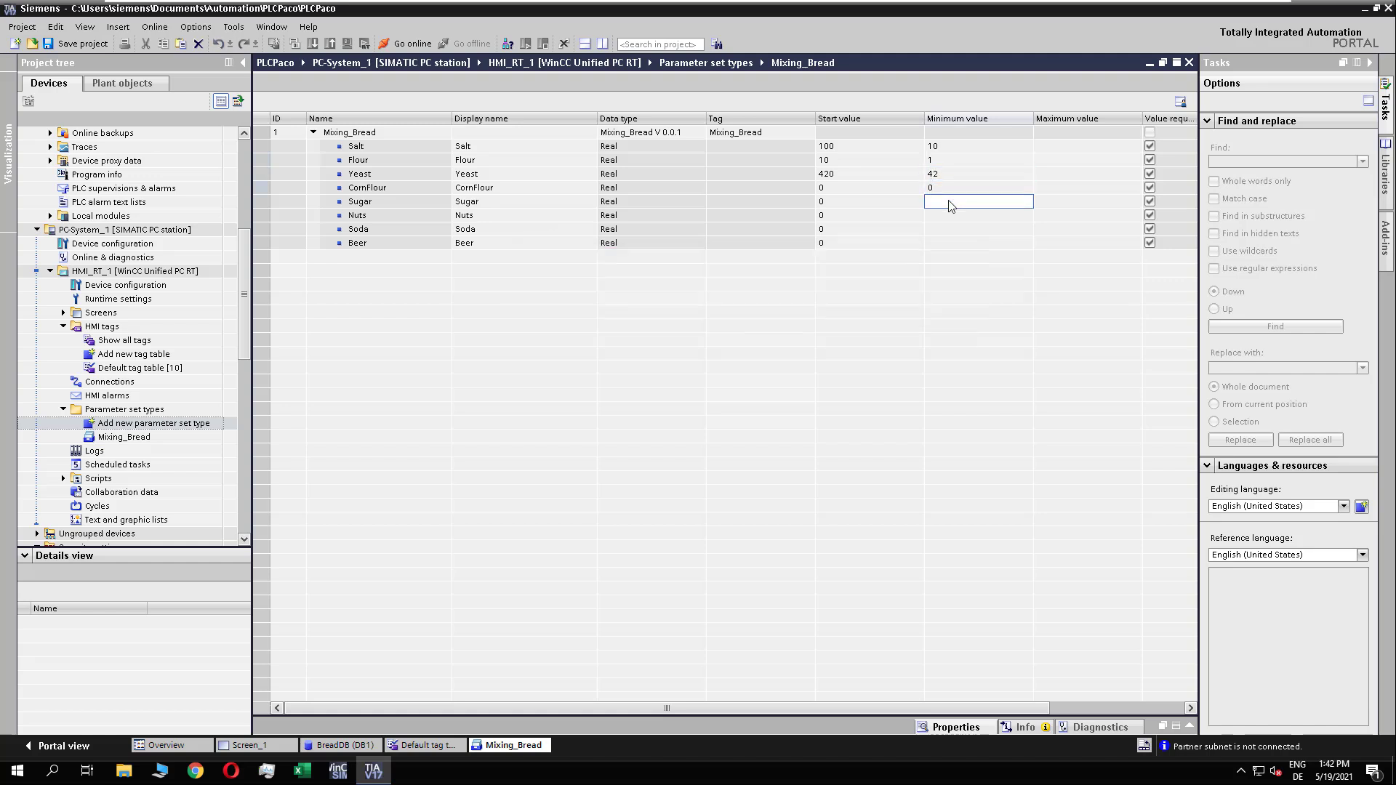
text(0)
click(945, 216)
text(0)
click(945, 229)
text(0)
click(946, 244)
text(0)
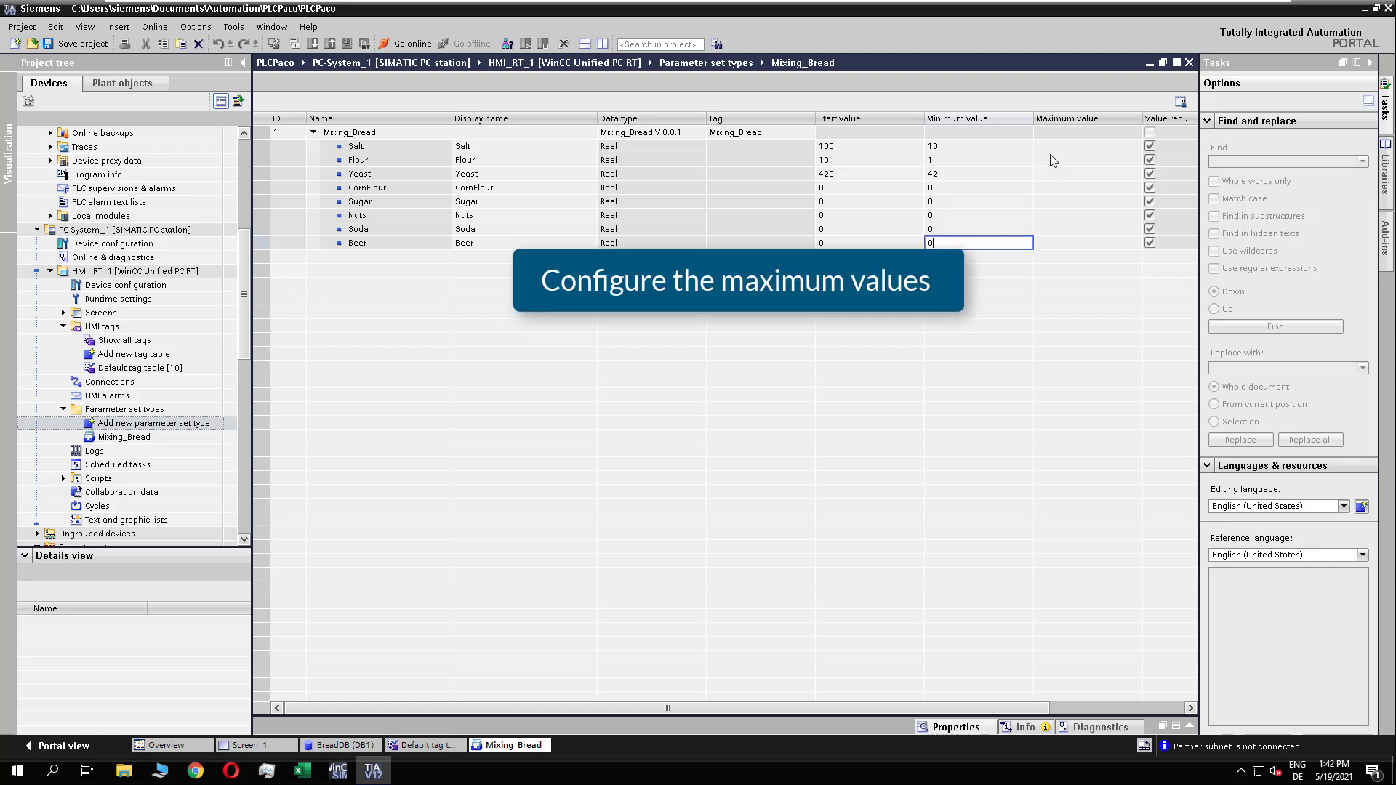
Step: Set the maximum values to 1000 for Salt, 100 for Flour and 4200 for Yeast
click(1050, 148)
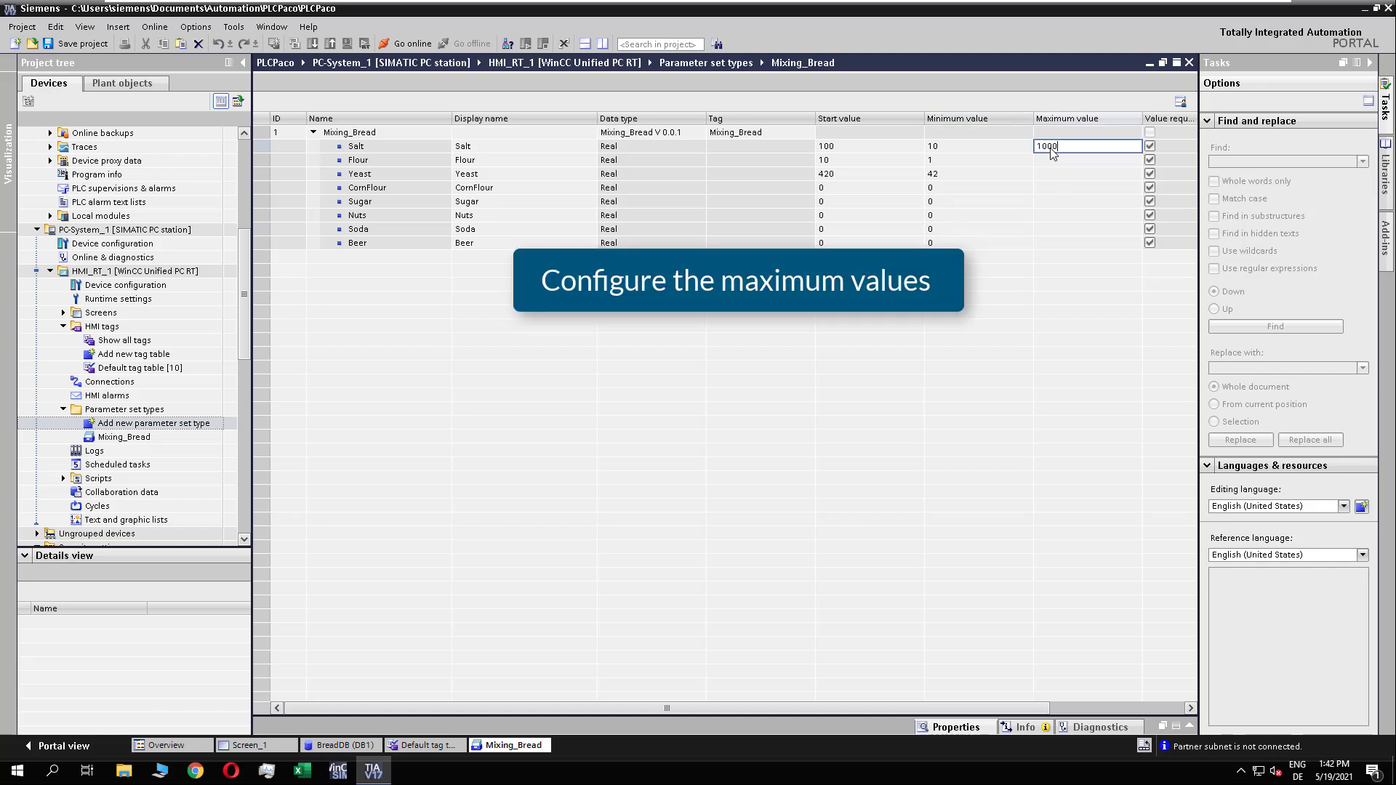
click(1052, 163)
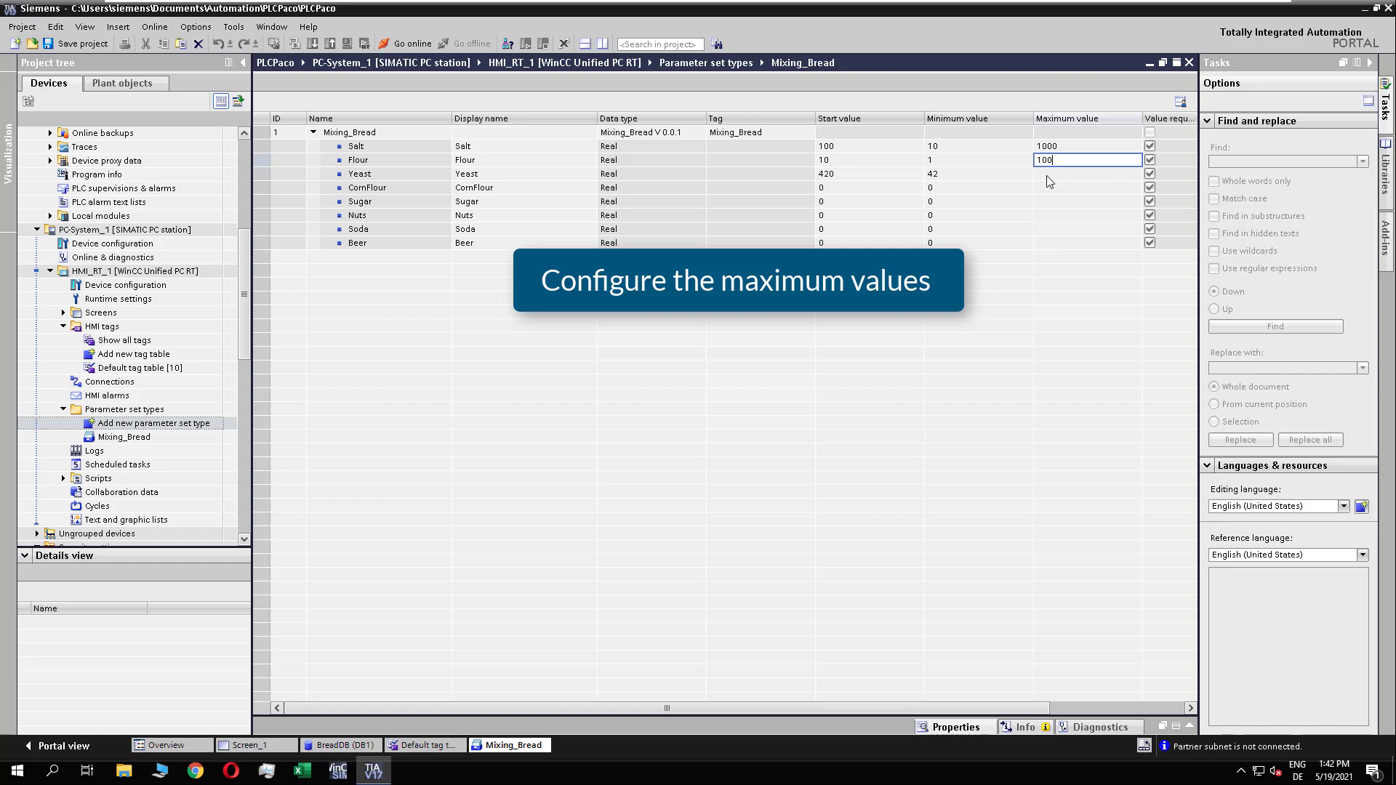
text(100)
click(1047, 176)
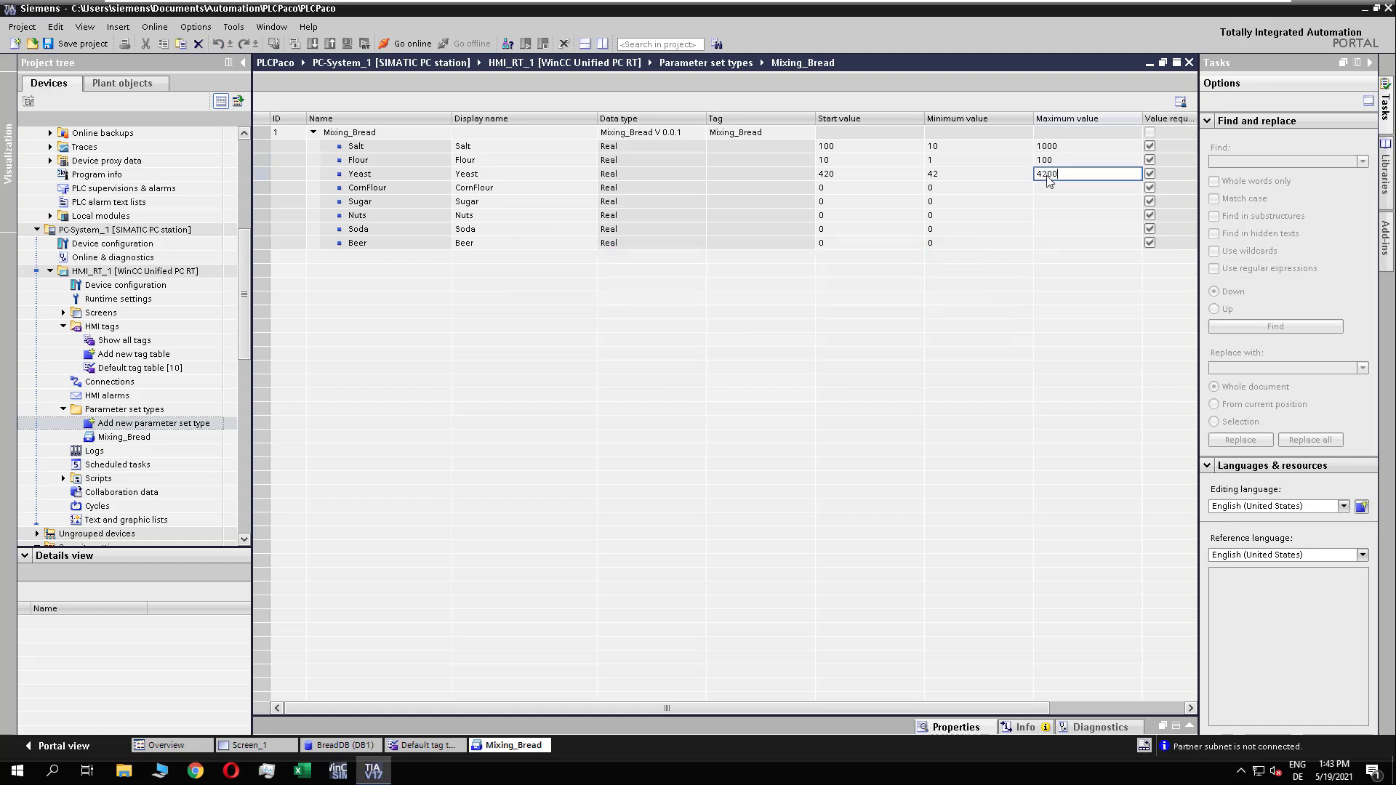
text(4200)
Step: Set the maximum values to 1000 for CornFlour and Sugar, 50 for Nuts, and 5 for Soda and Beer
click(1047, 188)
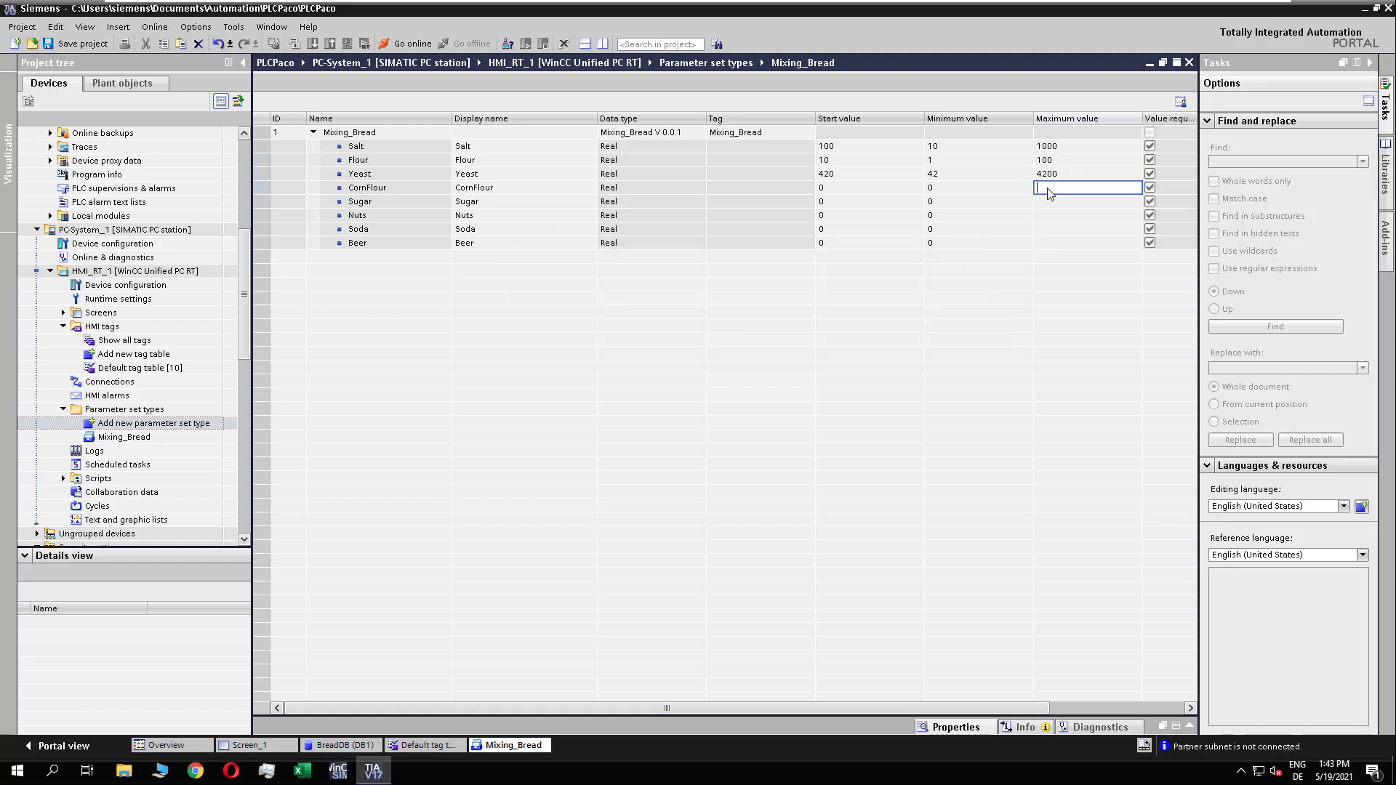
text(1000)
click(1048, 205)
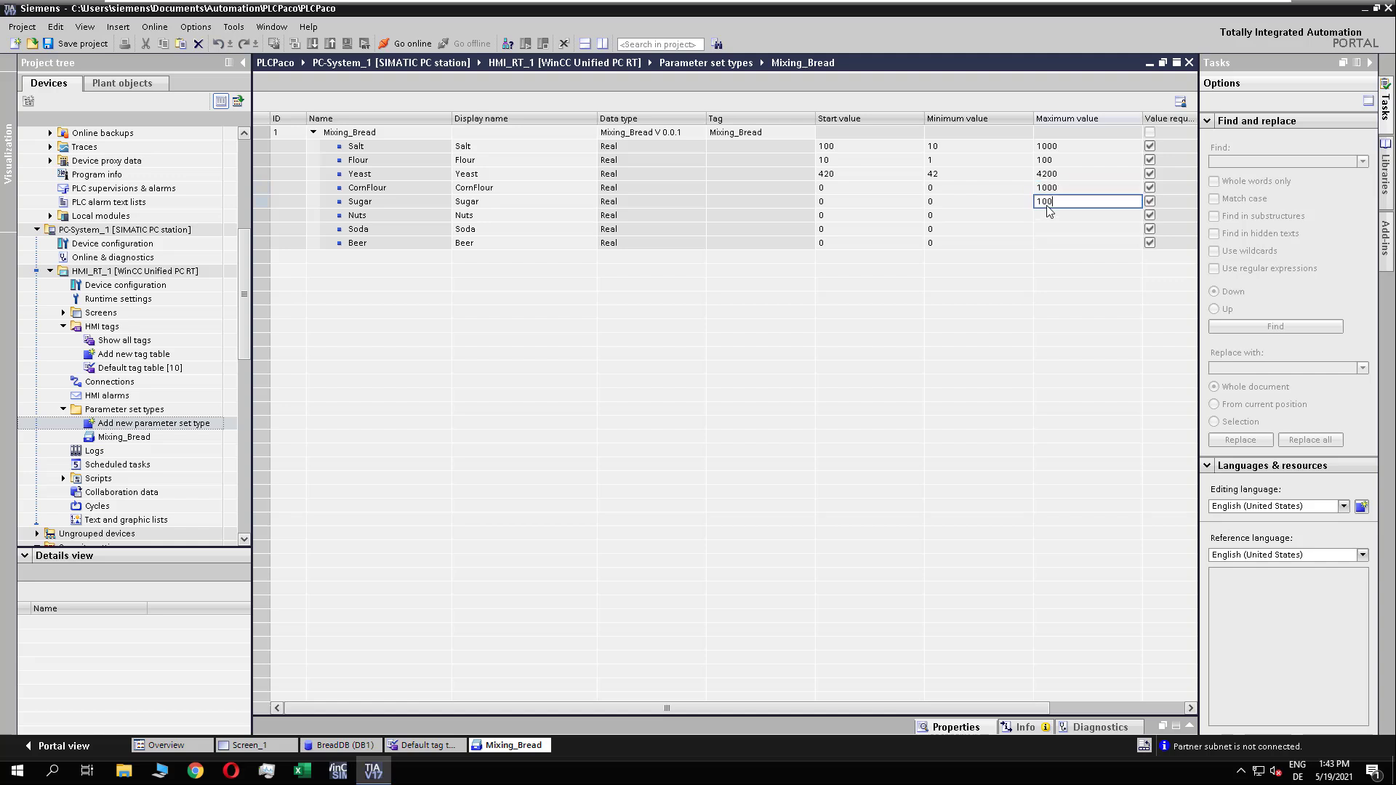
click(1050, 216)
text(50)
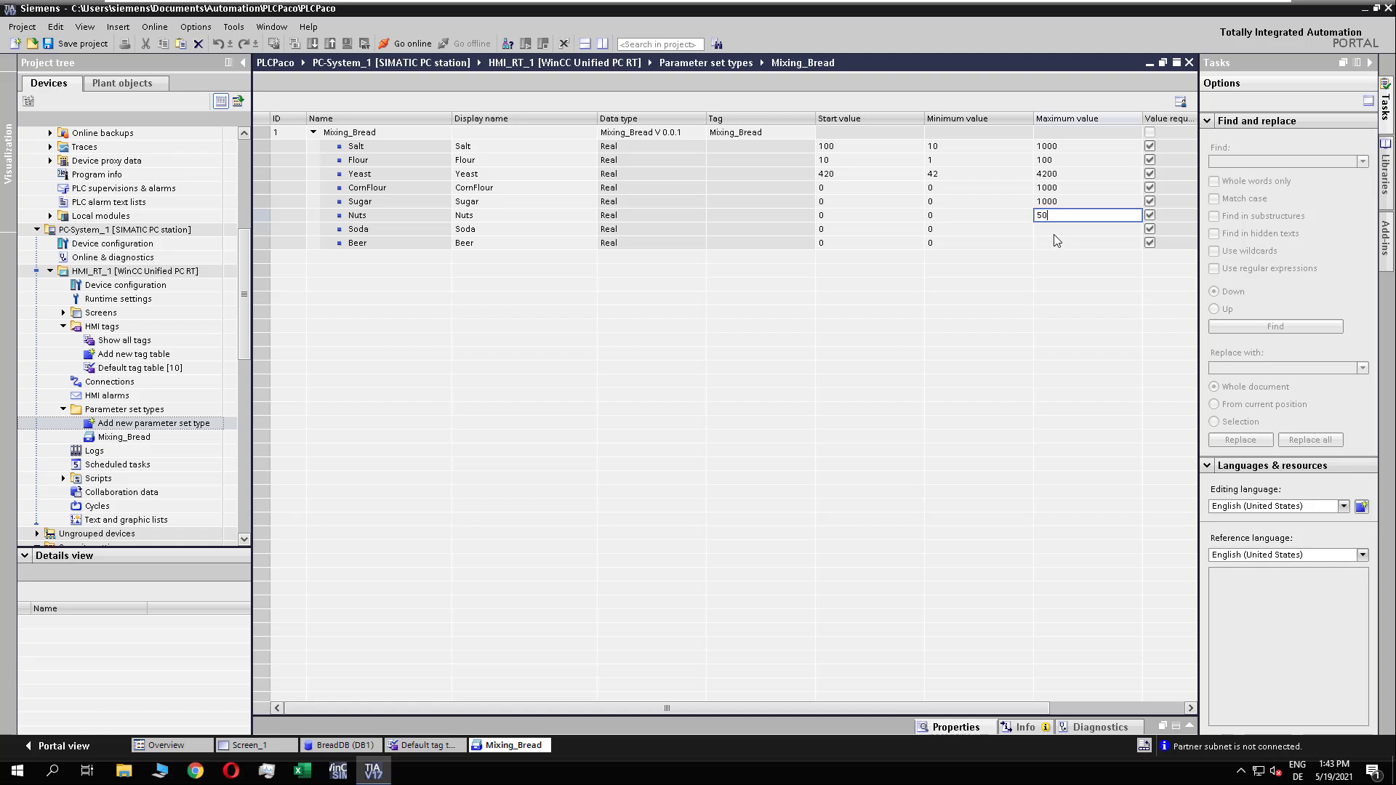
click(1055, 234)
text(5)
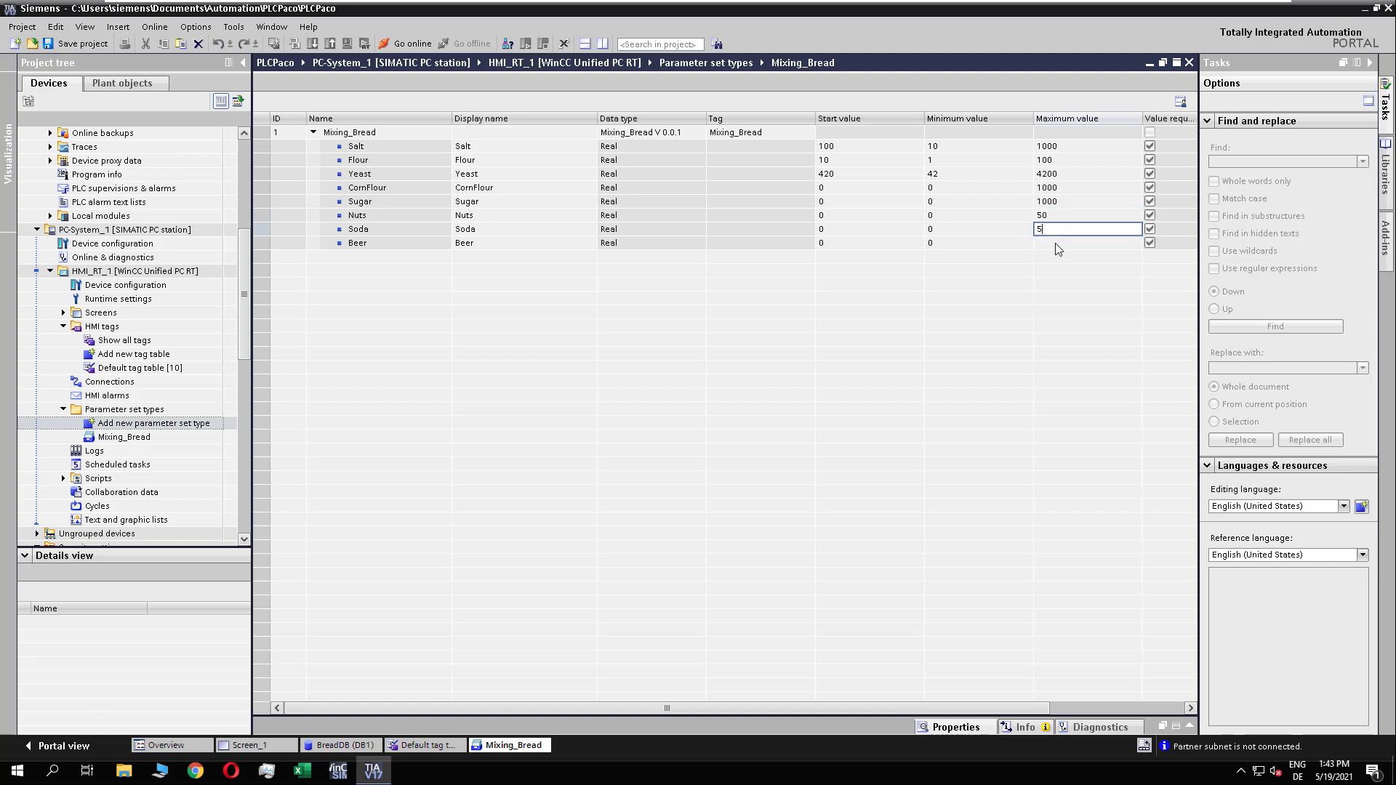
click(1054, 243)
text(5)
Step: Enter the units of measurement g for Salt, kg for Flour, g for Yeast and kg for CornFlour
drag(779, 709, 965, 711)
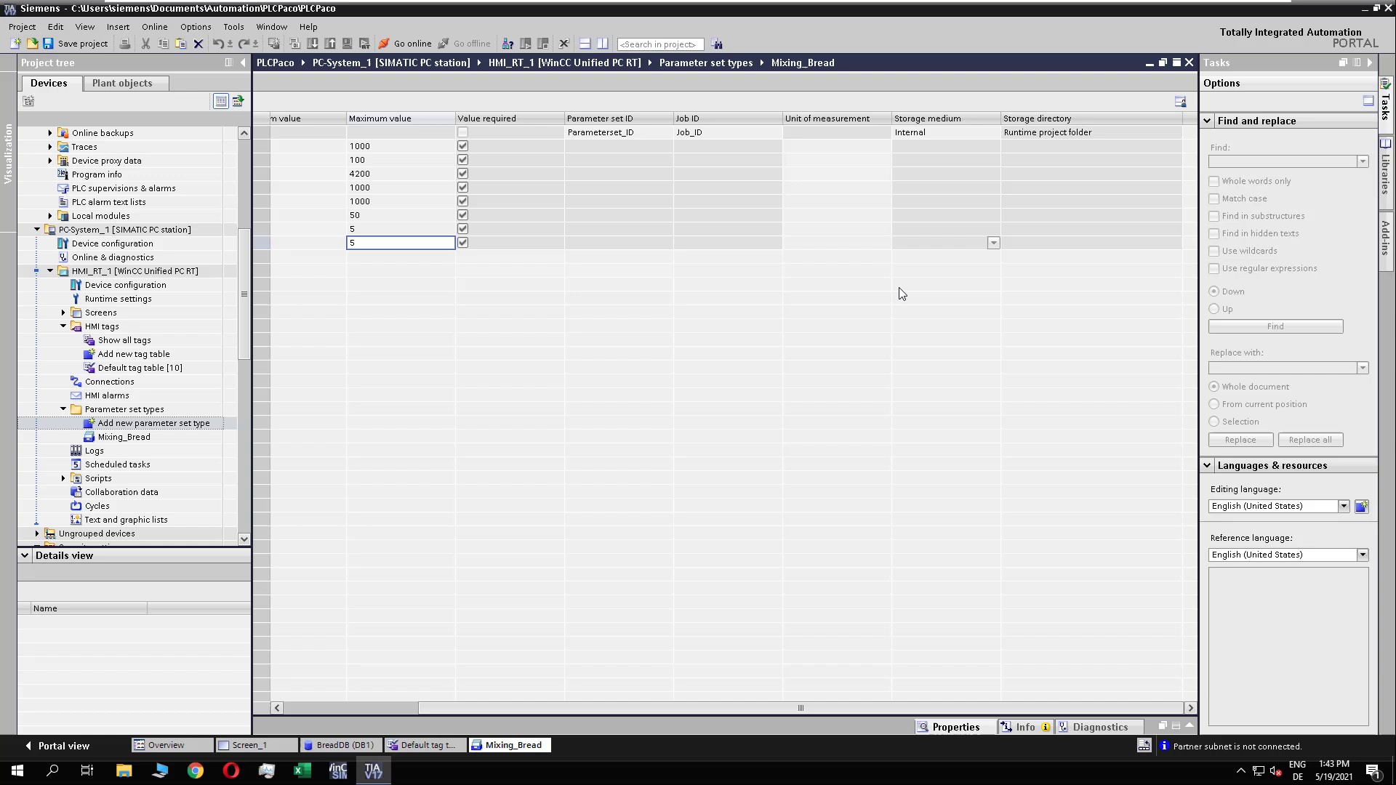
click(825, 147)
text(g)
click(825, 161)
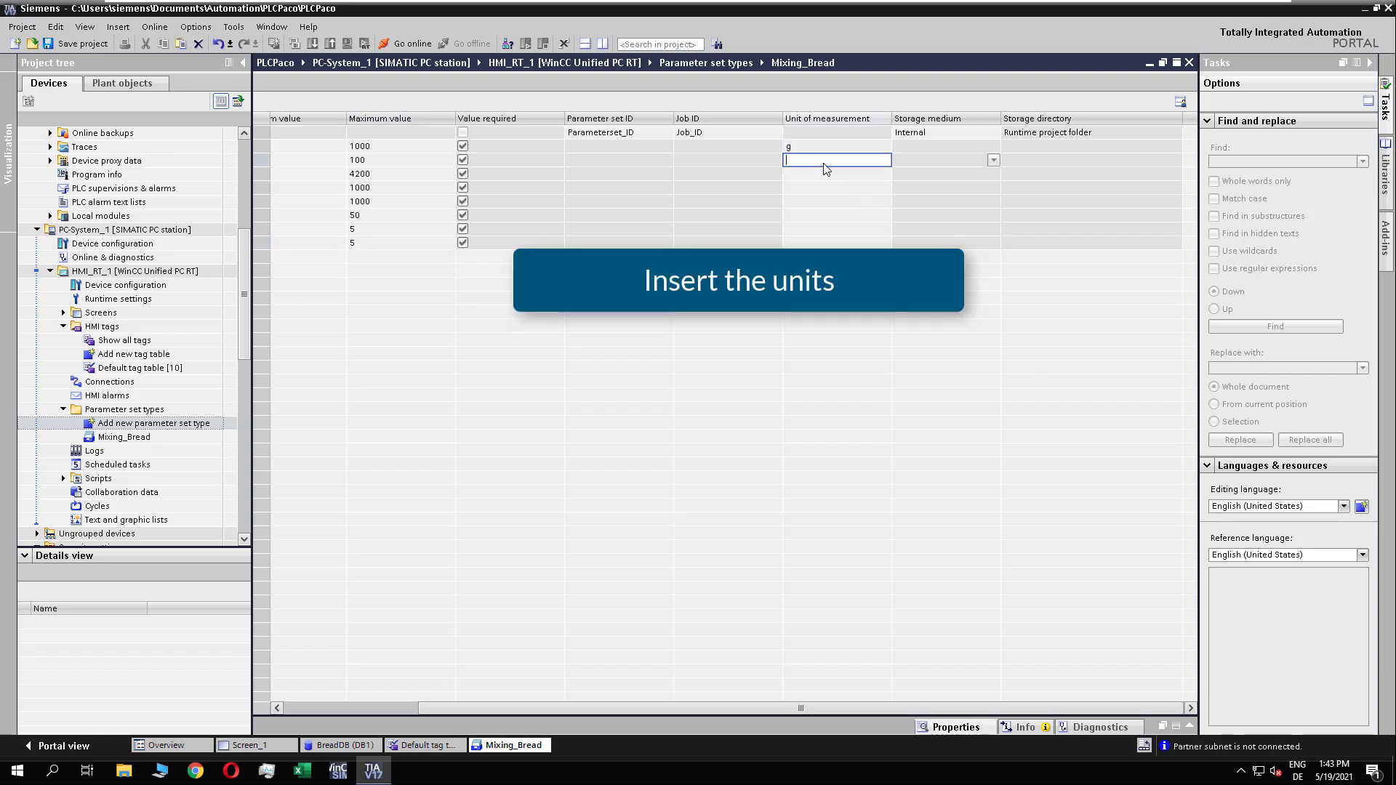
text(kg)
click(822, 175)
text(g)
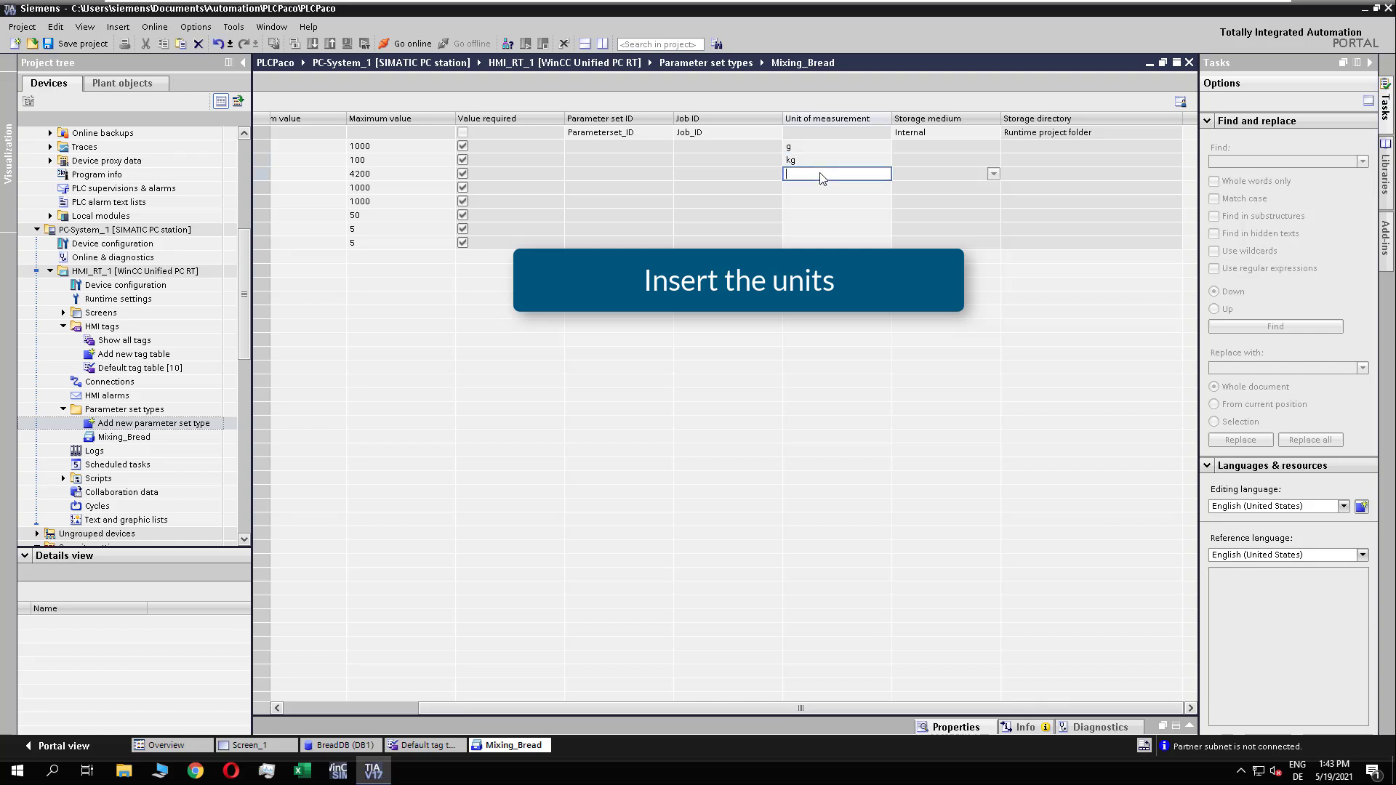
click(814, 189)
text(kg)
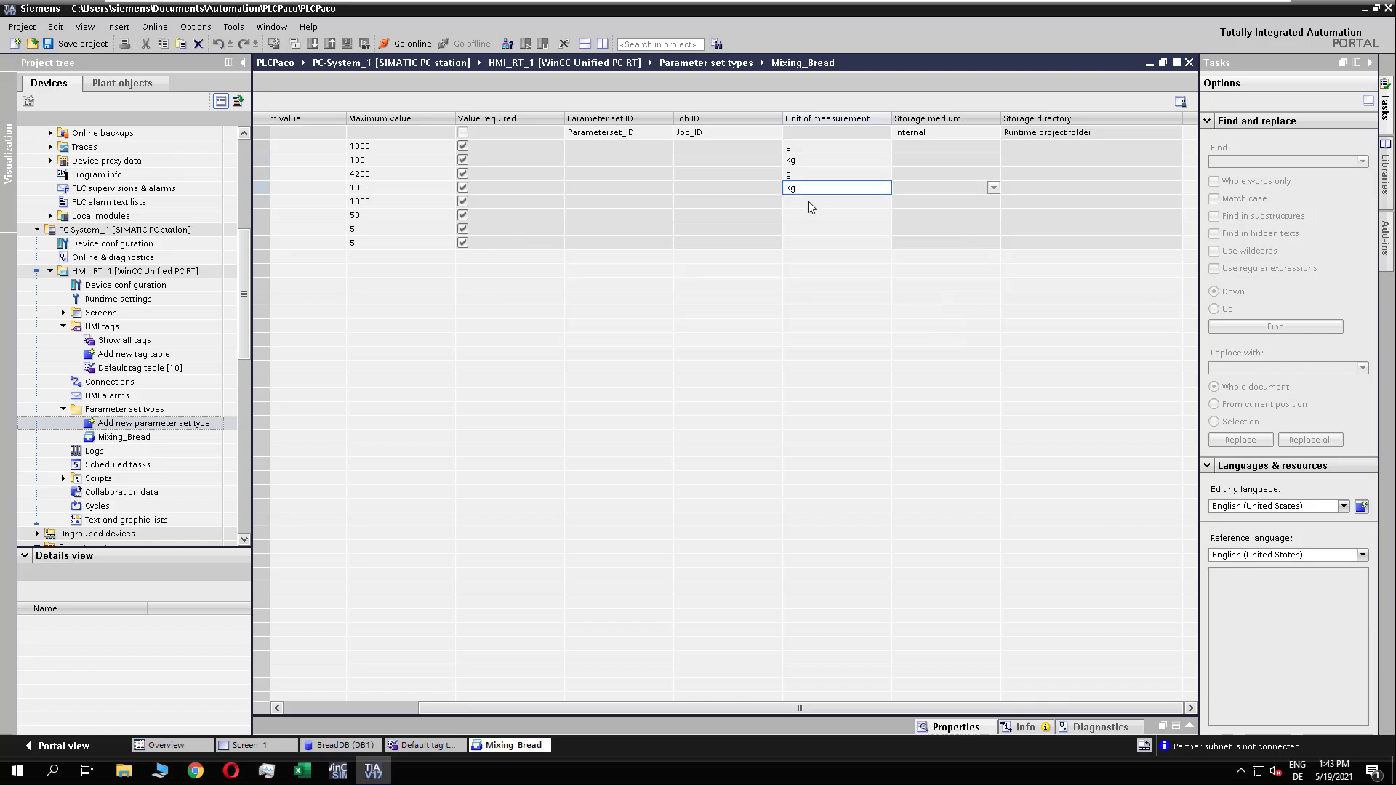
Step: Enter the units g for Sugar, kg for Nuts, g for Soda and kg for Beer, and save the project
click(809, 202)
click(806, 215)
text(k)
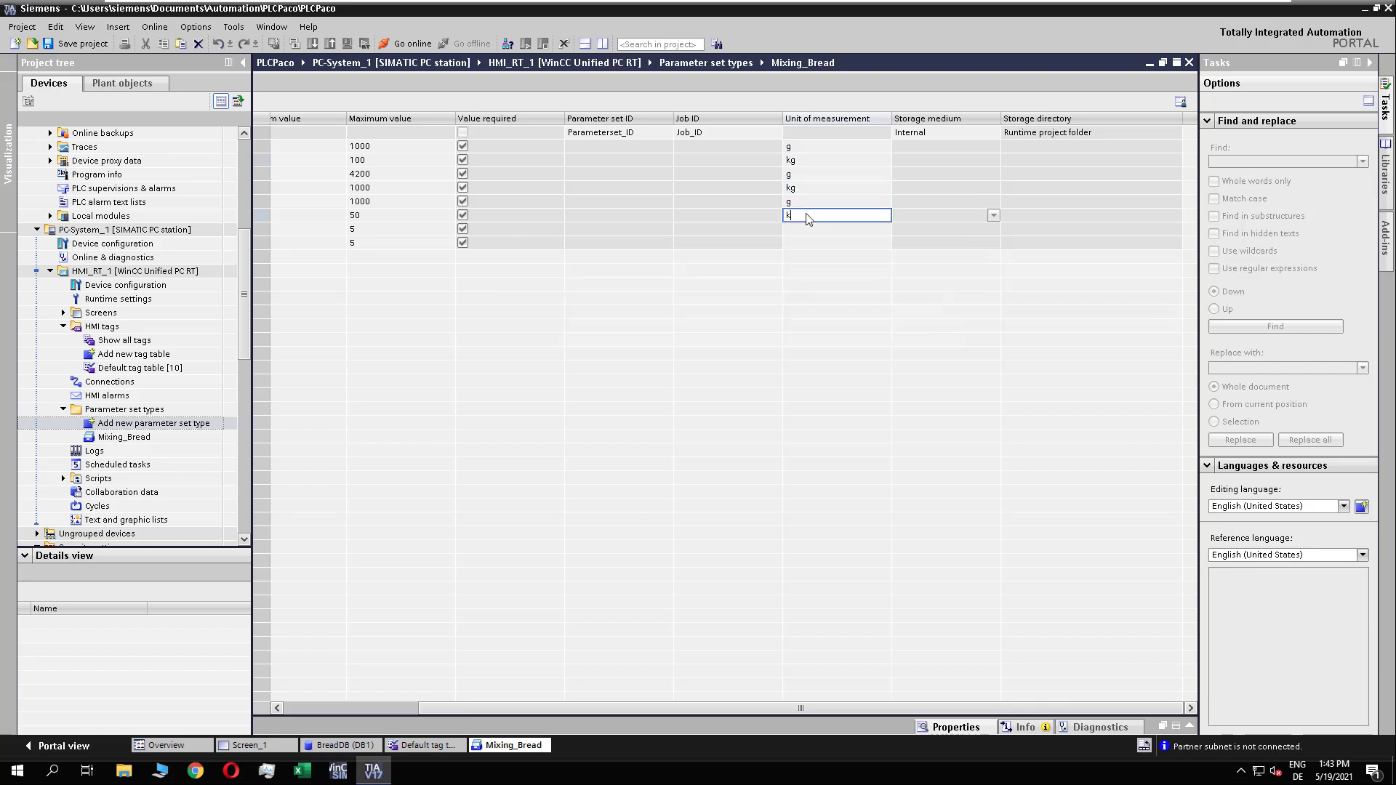
text(g)
click(802, 230)
text(g)
click(798, 247)
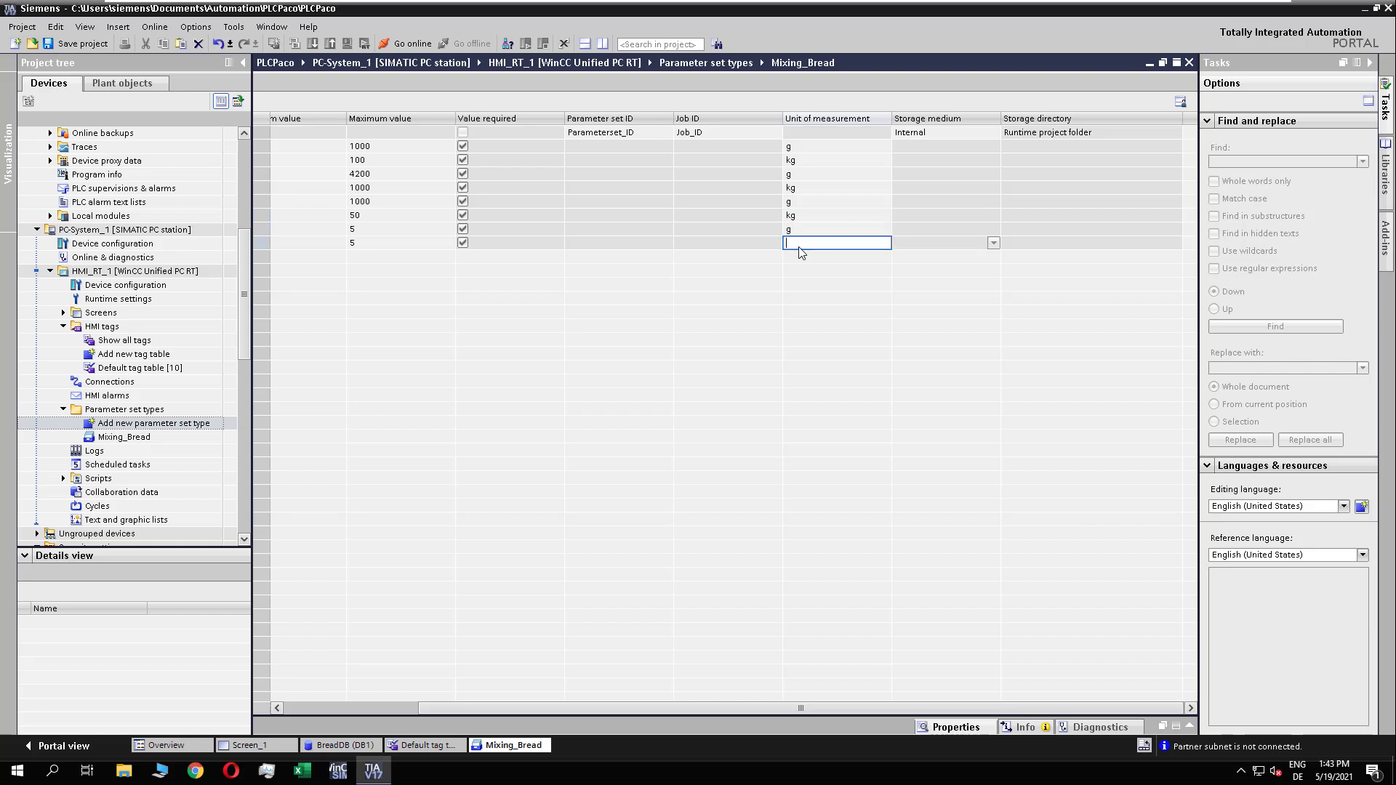
text(kg)
click(796, 282)
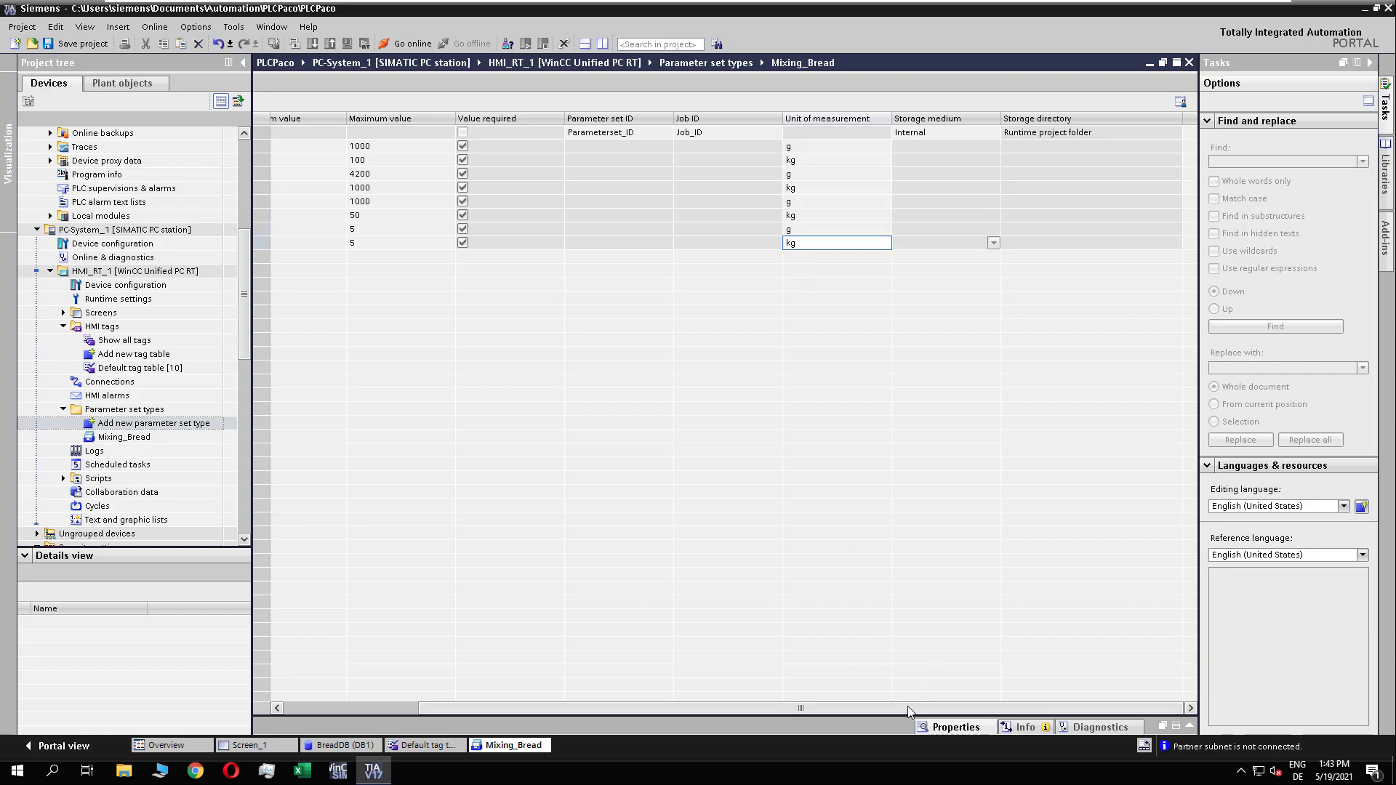
drag(907, 705, 652, 699)
key(ctrl+s)
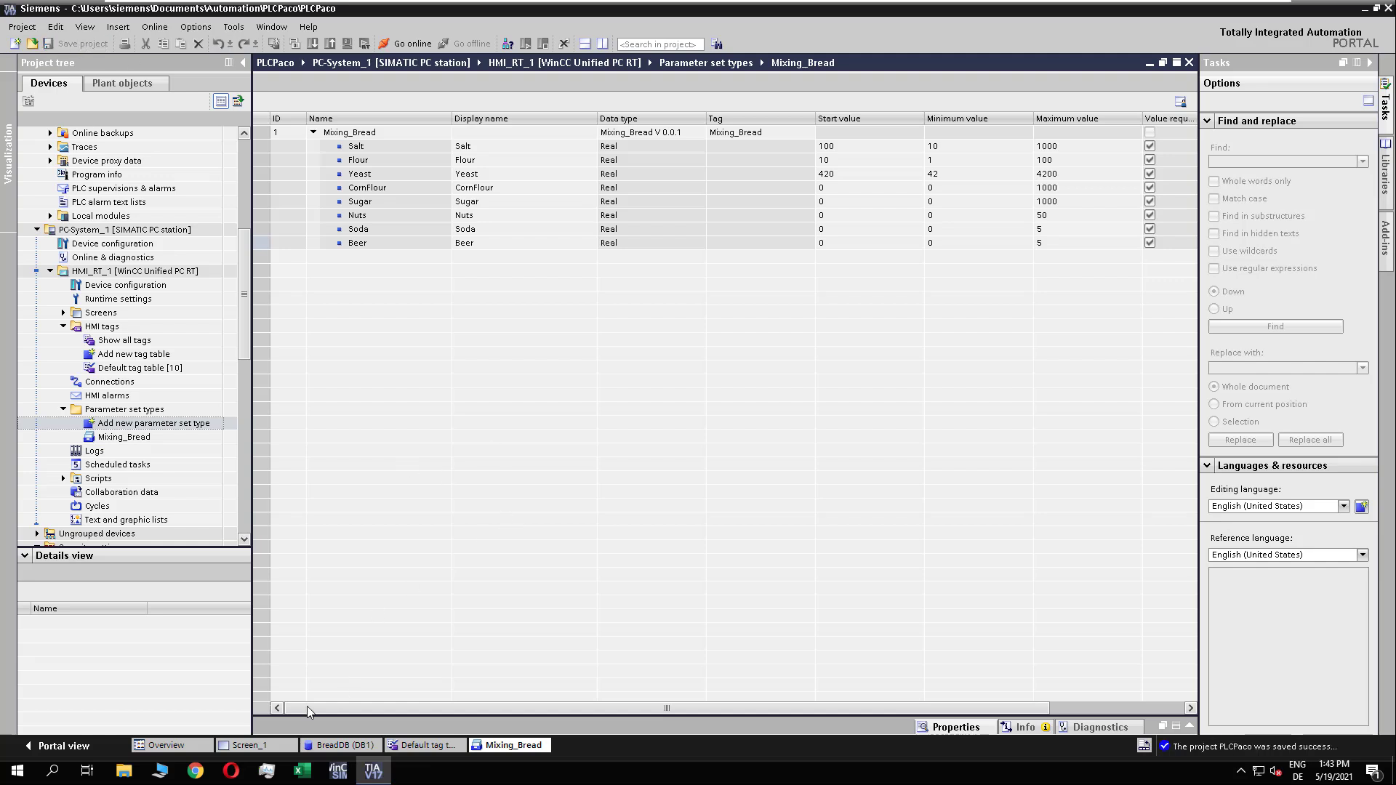
Step: Place a Parameter set control in the upper-left area of Screen_1 and enlarge it to show more table rows
click(263, 747)
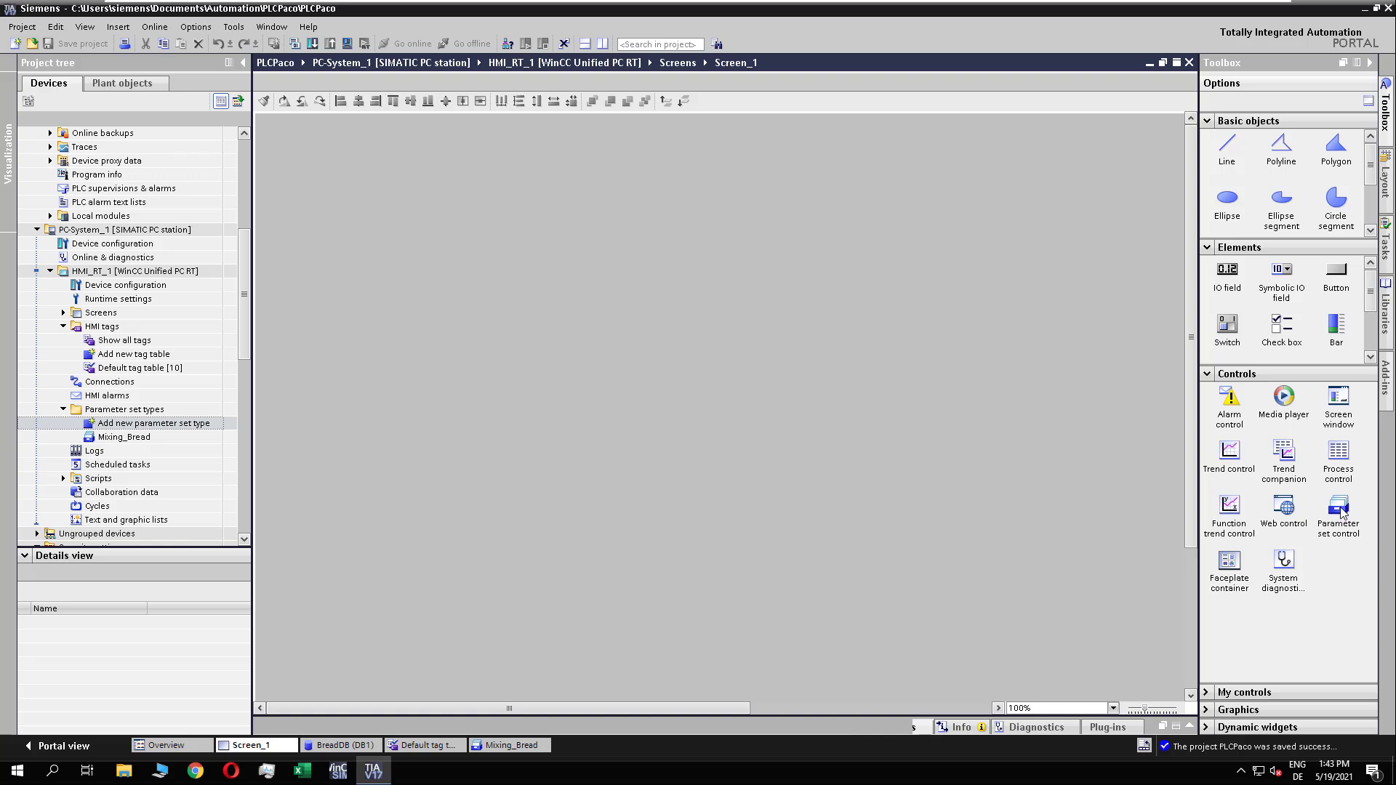
drag(1341, 515, 265, 125)
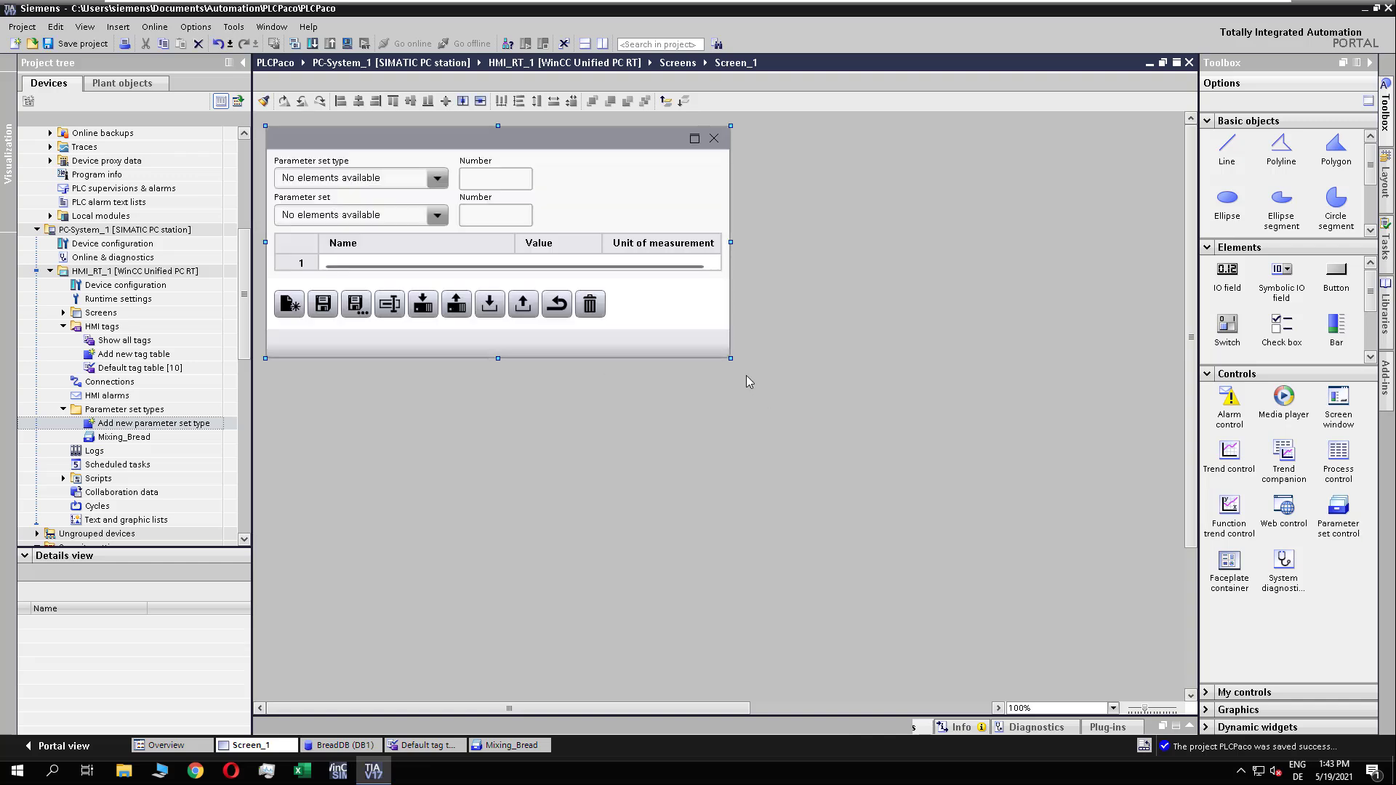
drag(803, 410, 905, 476)
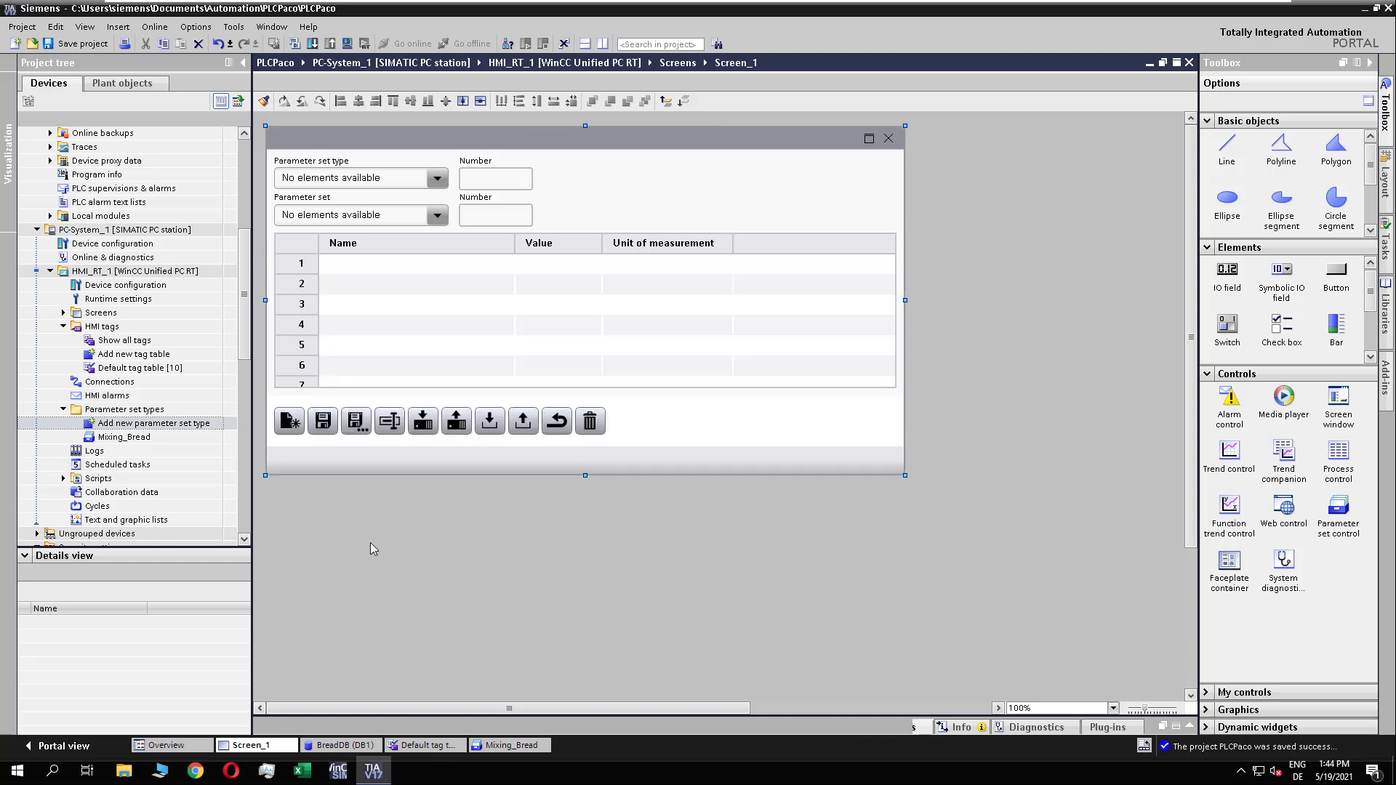
Step: Connect the Mixing_Bread parameter set type to the parameter set control on the screen
drag(242, 276, 237, 388)
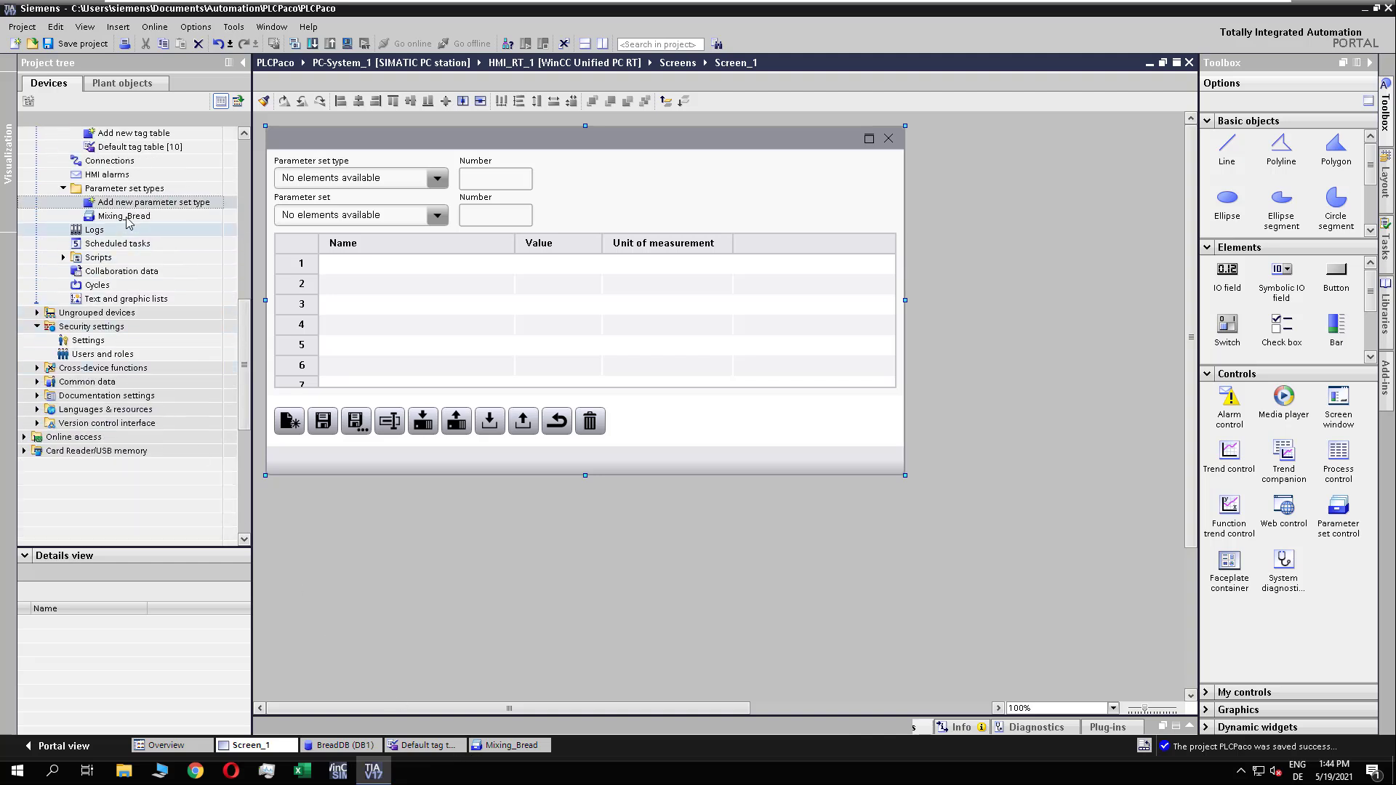
click(63, 189)
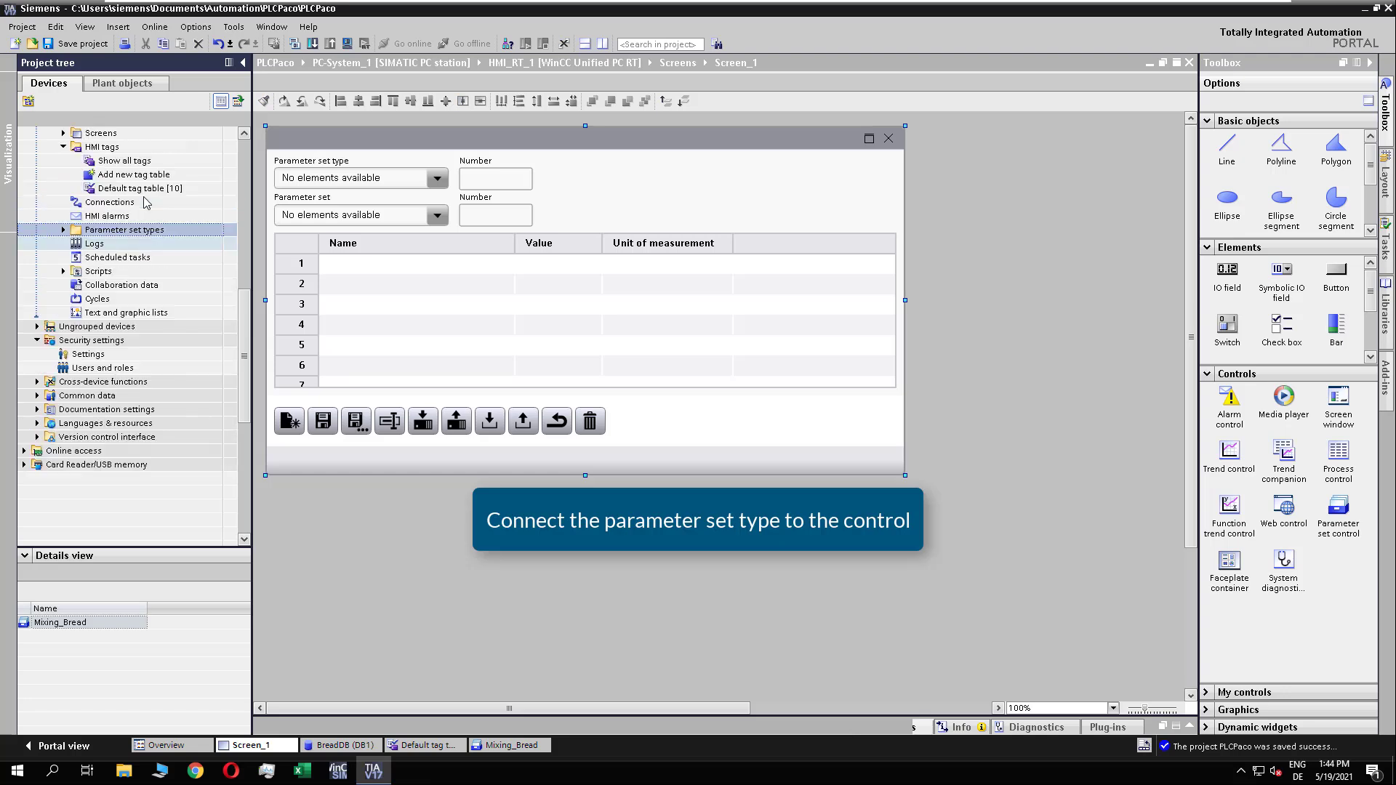
click(63, 229)
drag(123, 258, 348, 185)
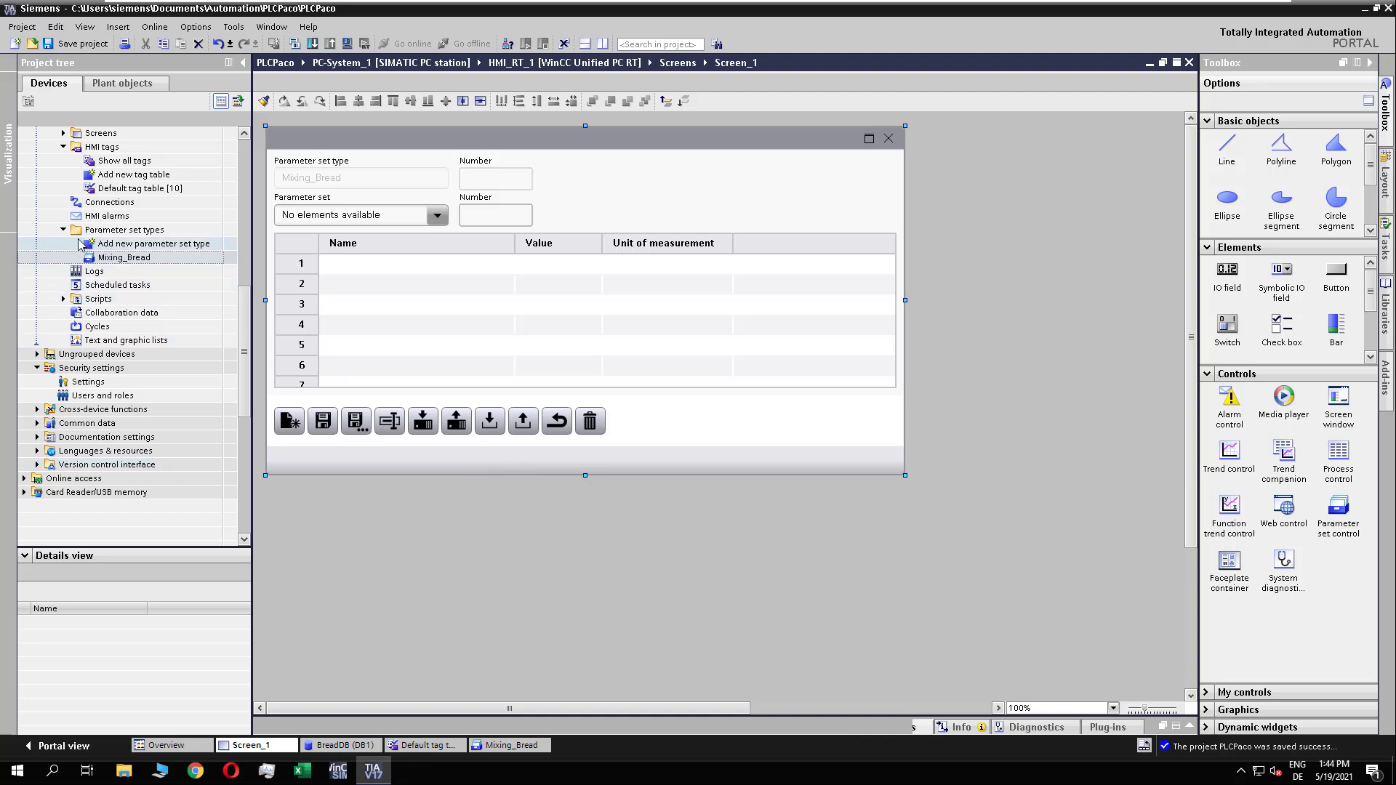
Step: Place IO fields for the Job_ID and Parameterset_ID tags side by side, to the right of the parameter set control
click(135, 189)
scroll(91, 694, down, 1)
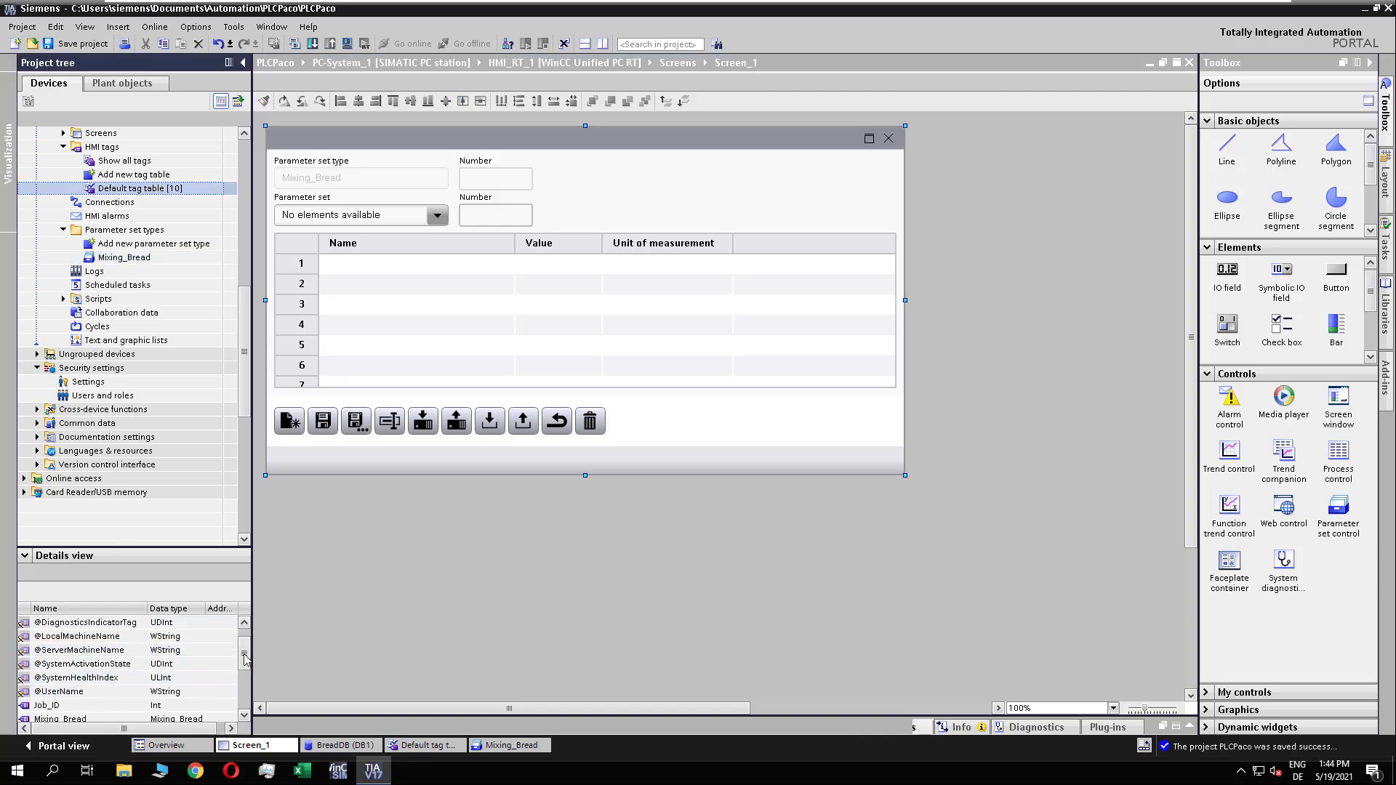
drag(72, 695, 936, 449)
drag(66, 719, 1060, 455)
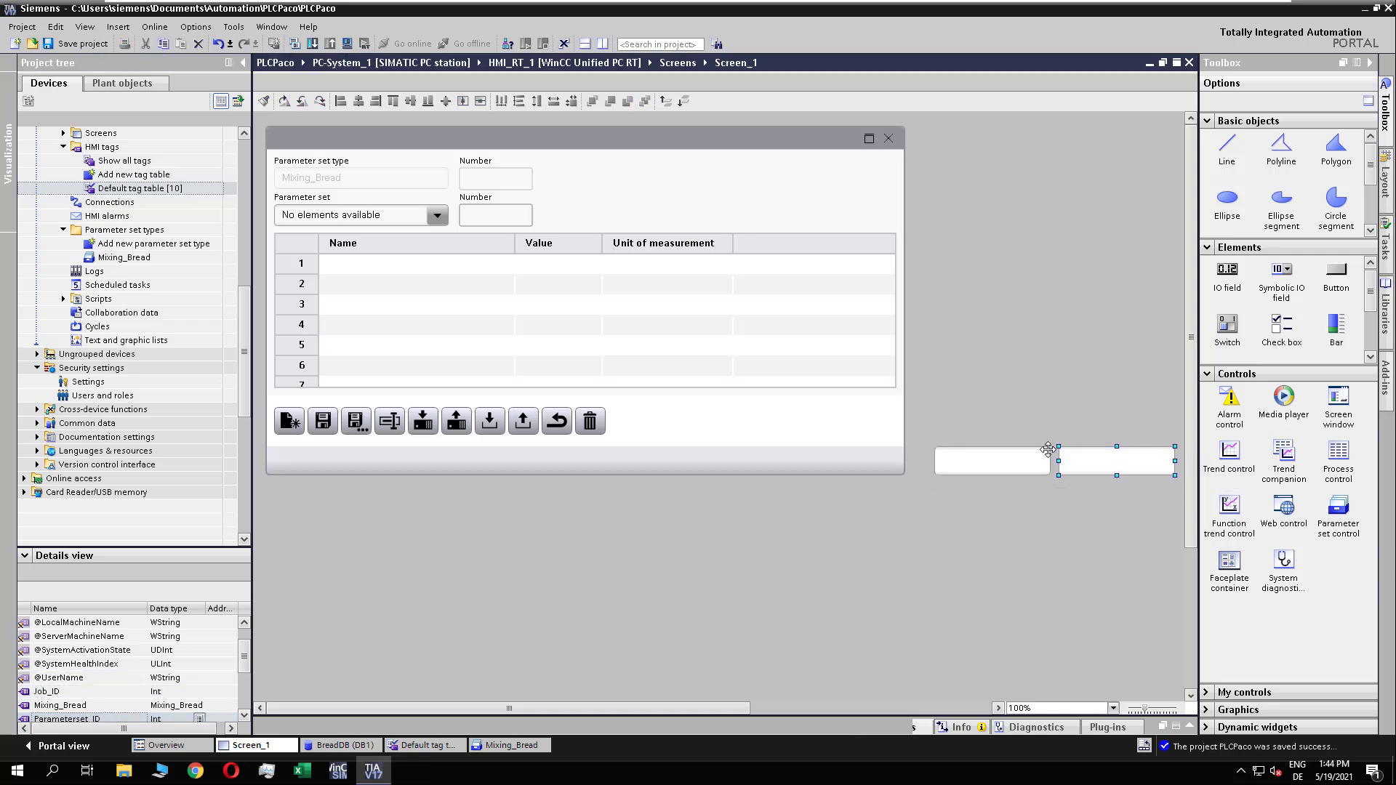
Step: Add text boxes above the two IO fields, label them Job_ID and Parameterset_ID from the tag names, and save the project
click(1371, 211)
click(1372, 210)
drag(1281, 213, 993, 427)
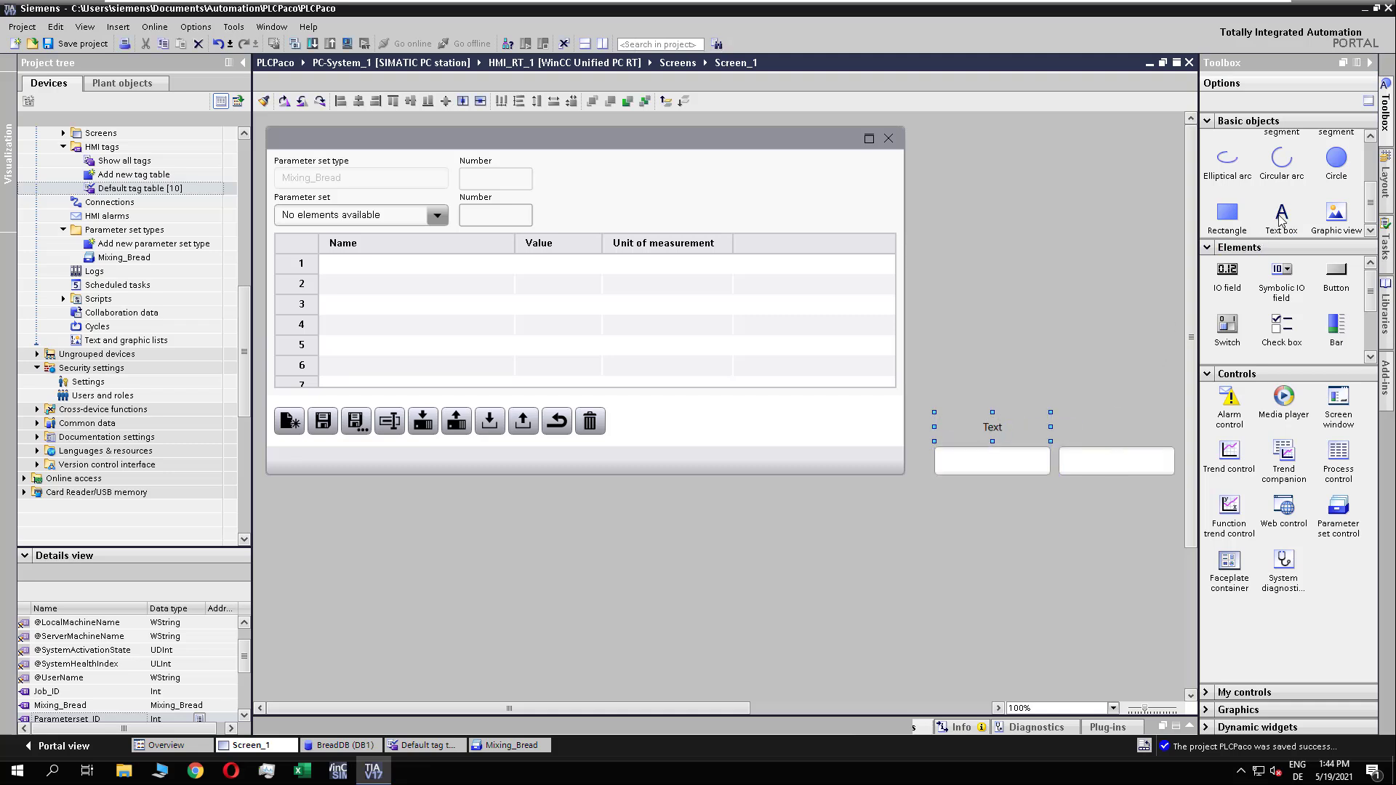
drag(1281, 212, 1062, 422)
drag(102, 691, 996, 430)
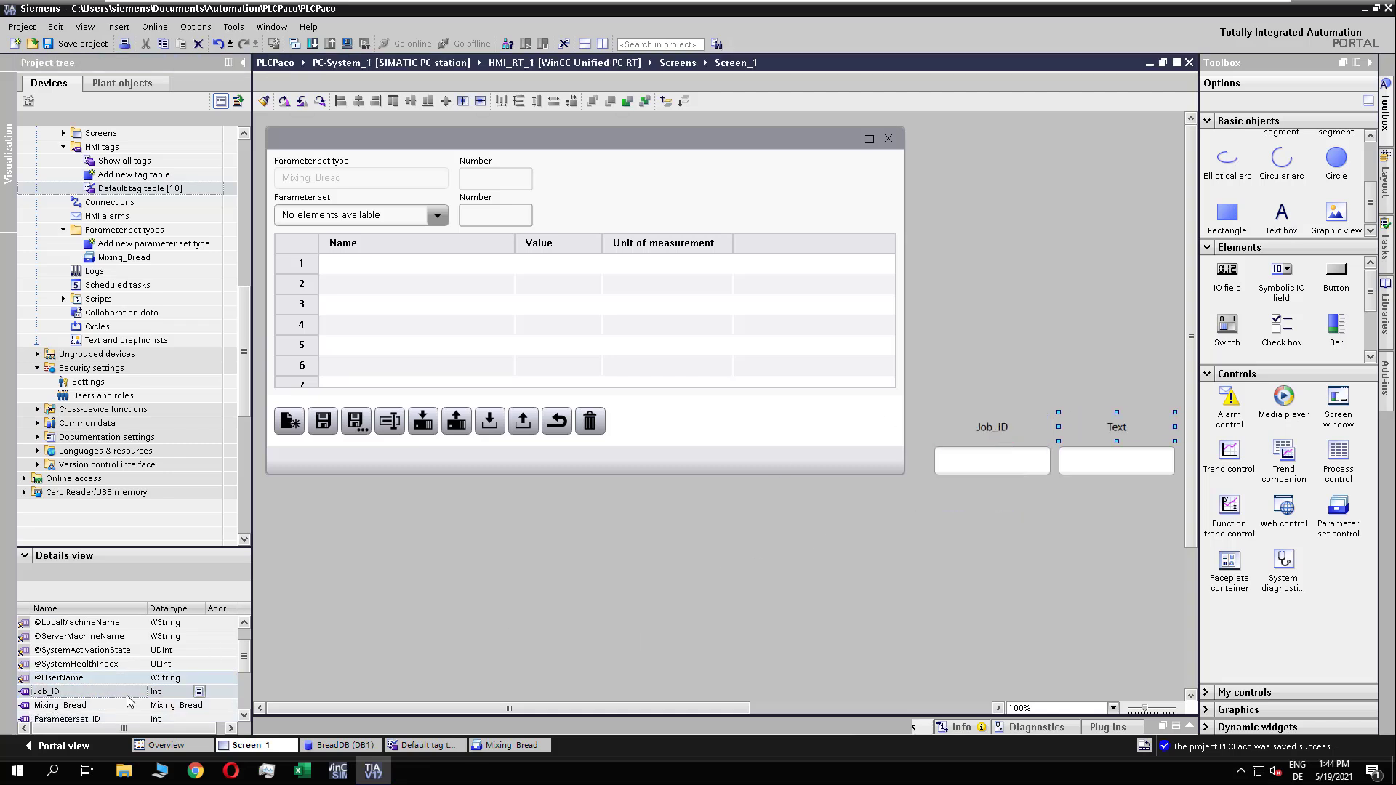
drag(88, 719, 1110, 433)
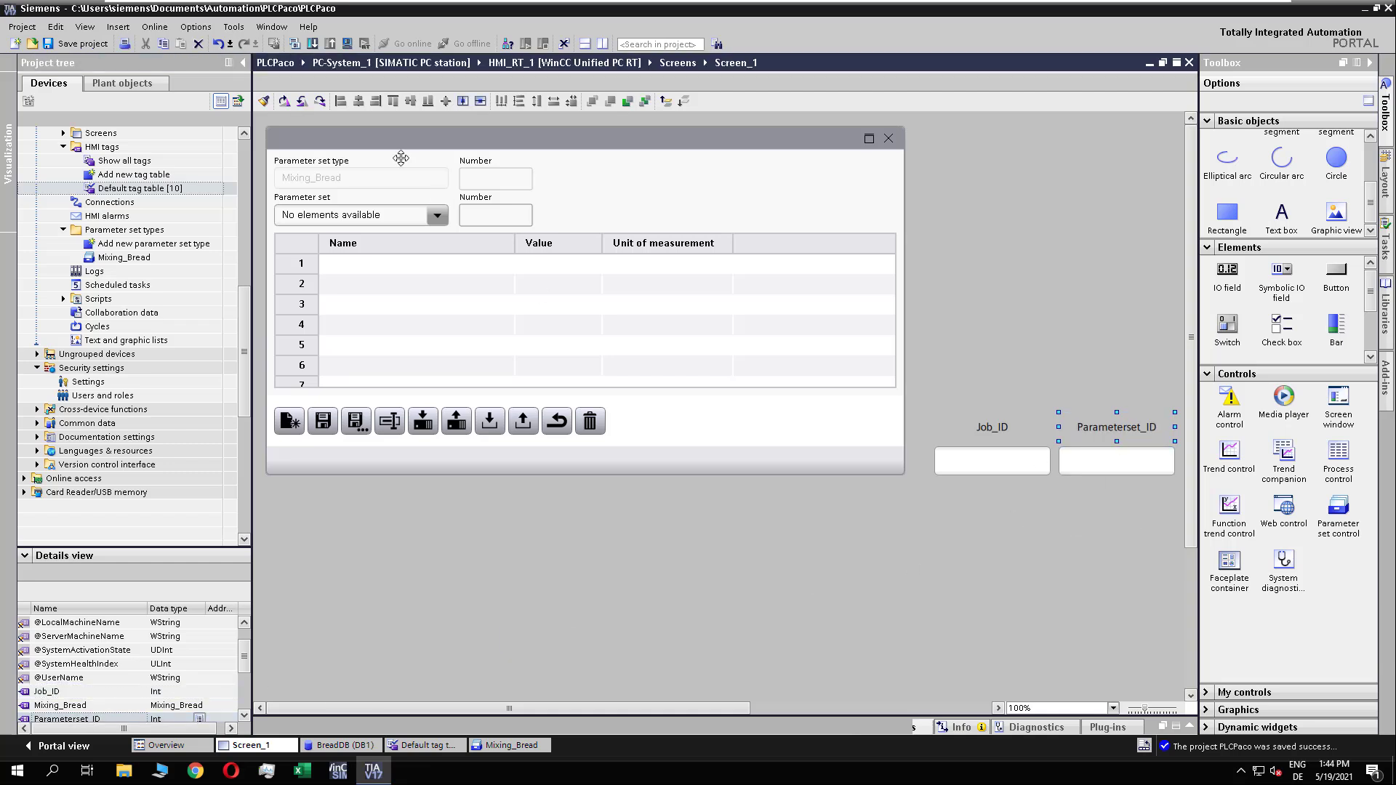
click(91, 46)
click(997, 355)
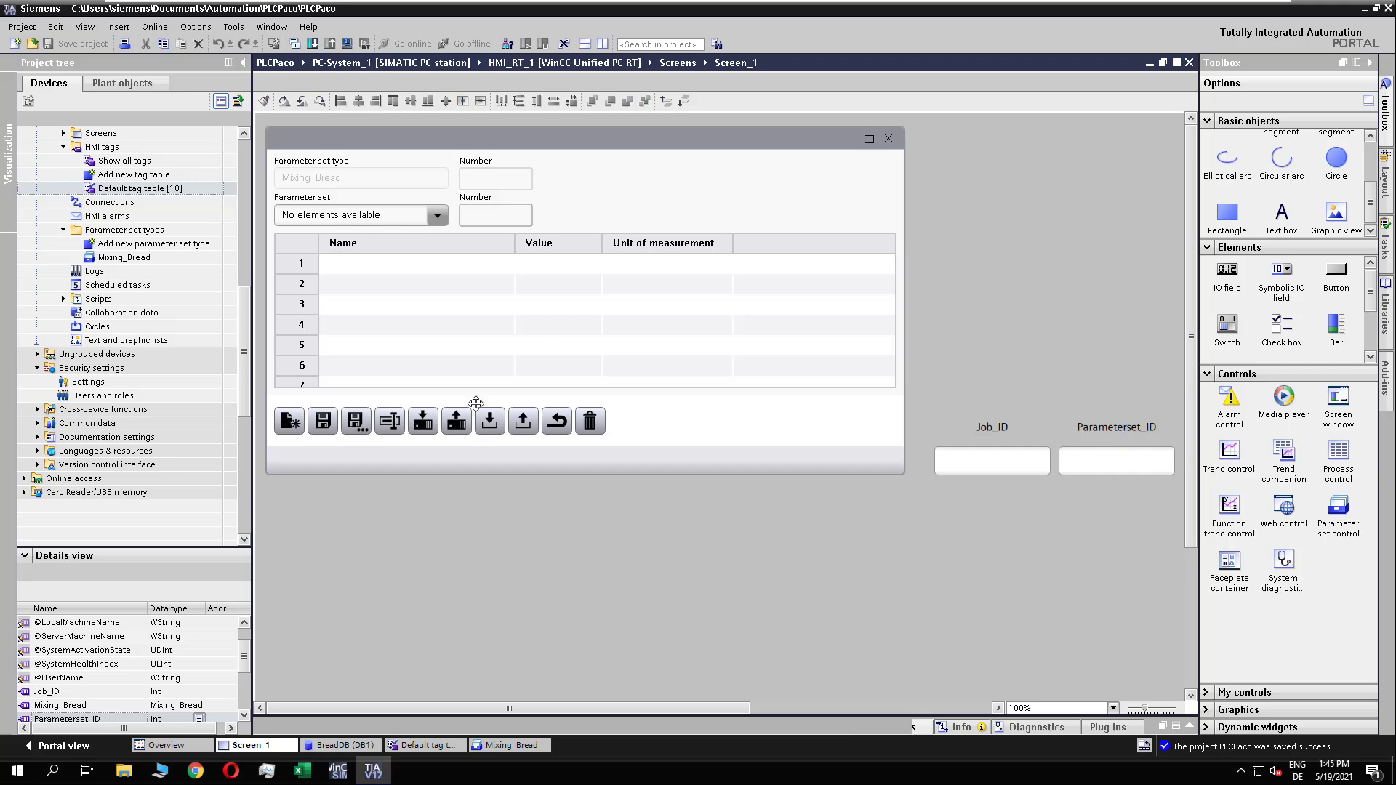
Step: Download the PC-System_1 station to the device
drag(245, 320, 242, 144)
click(36, 175)
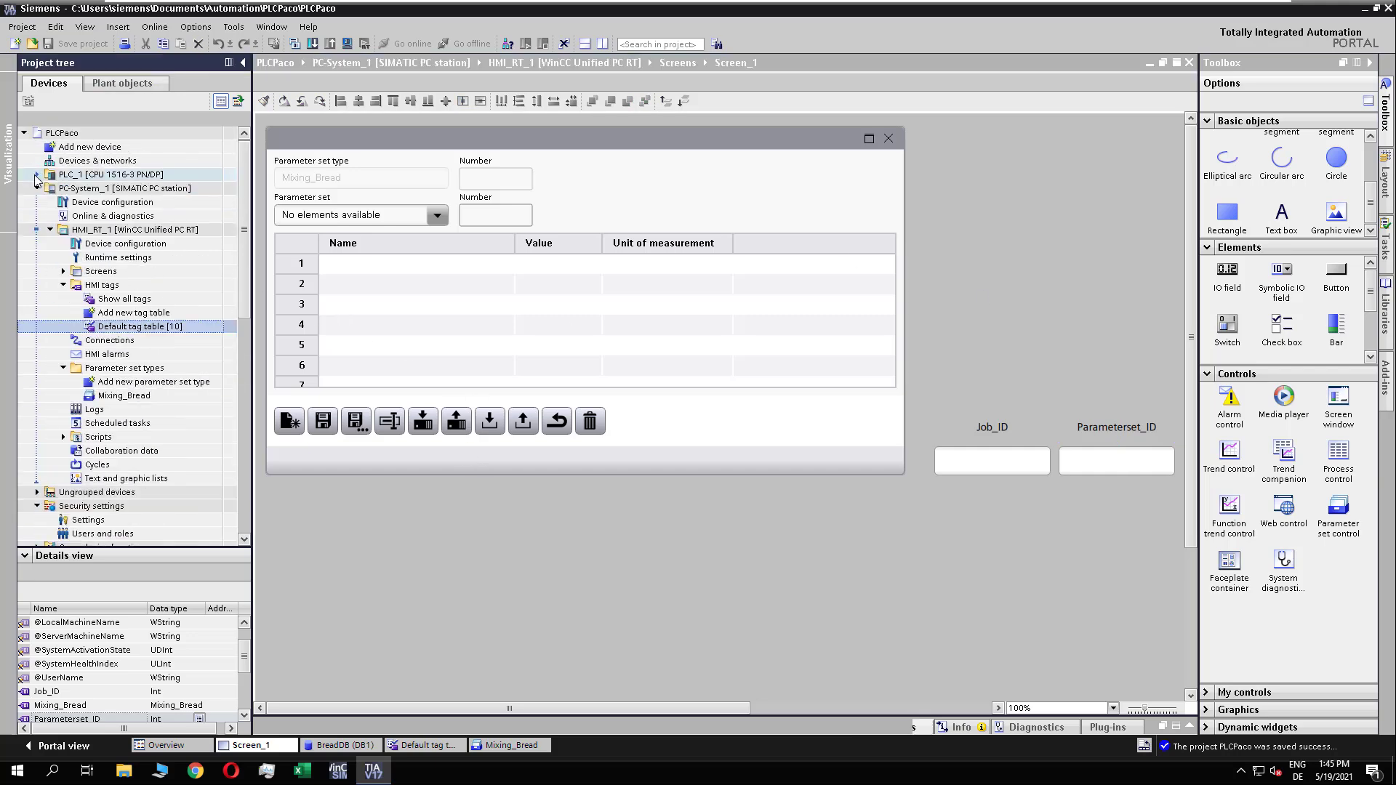
click(84, 188)
right_click(86, 189)
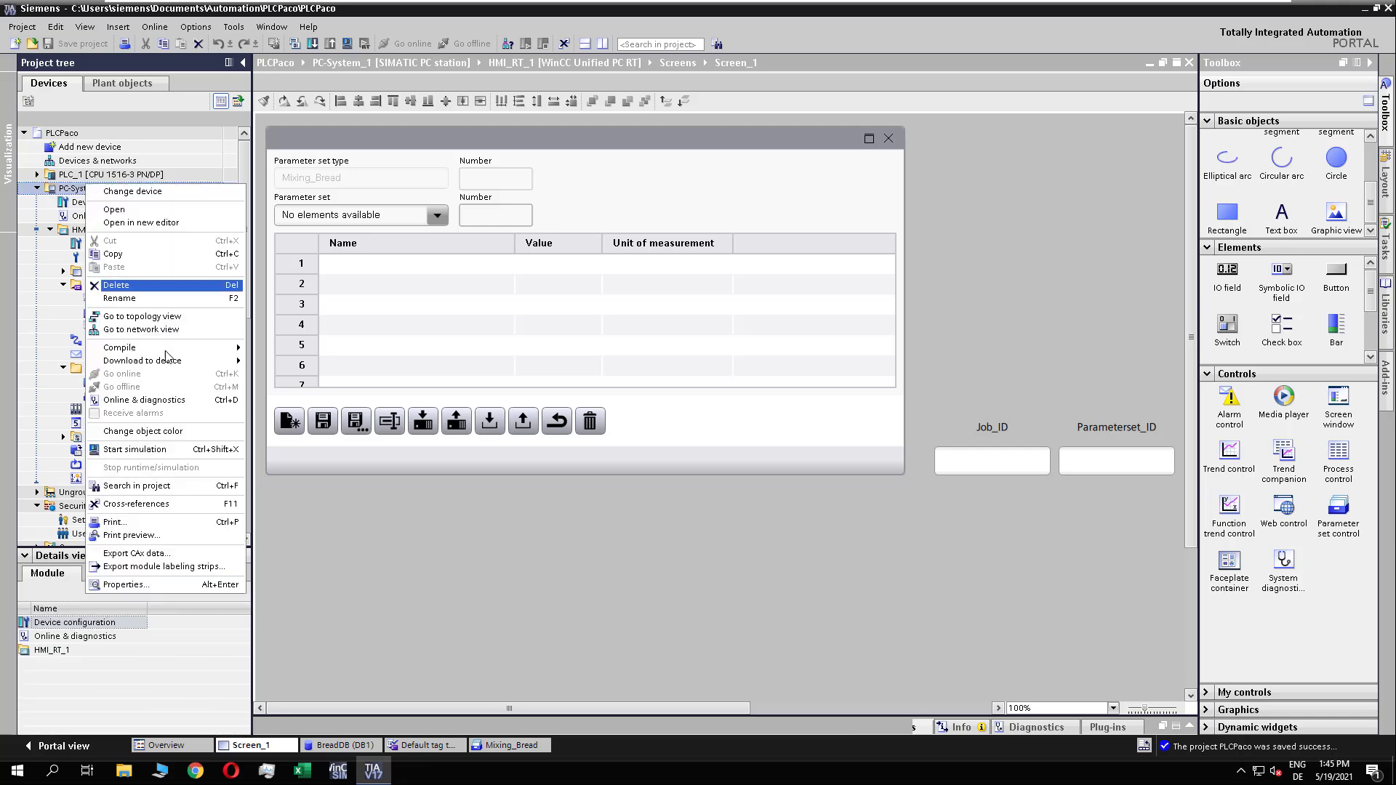
mouse_move(167, 360)
click(349, 383)
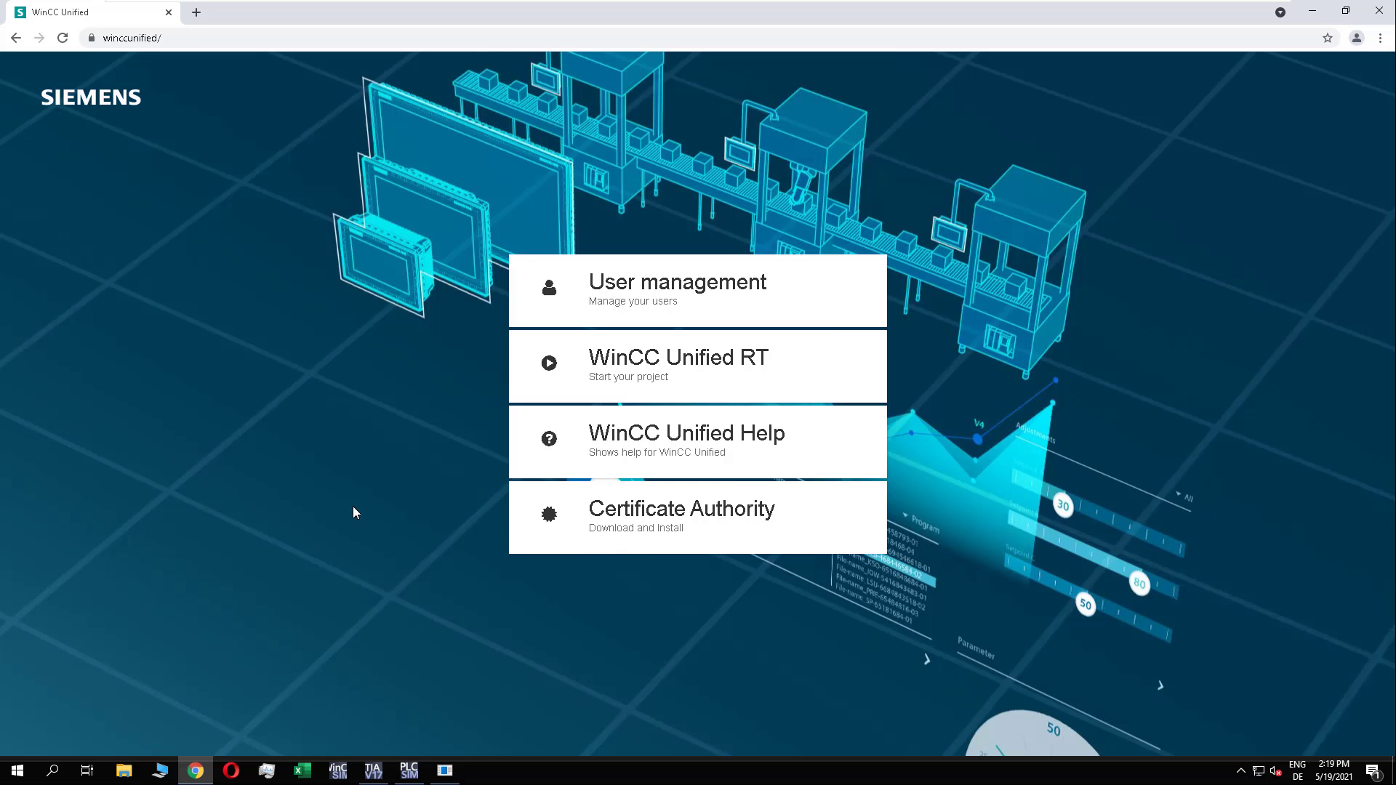
Step: Open WinCC Unified RT in the browser and sign in with the user account
click(647, 364)
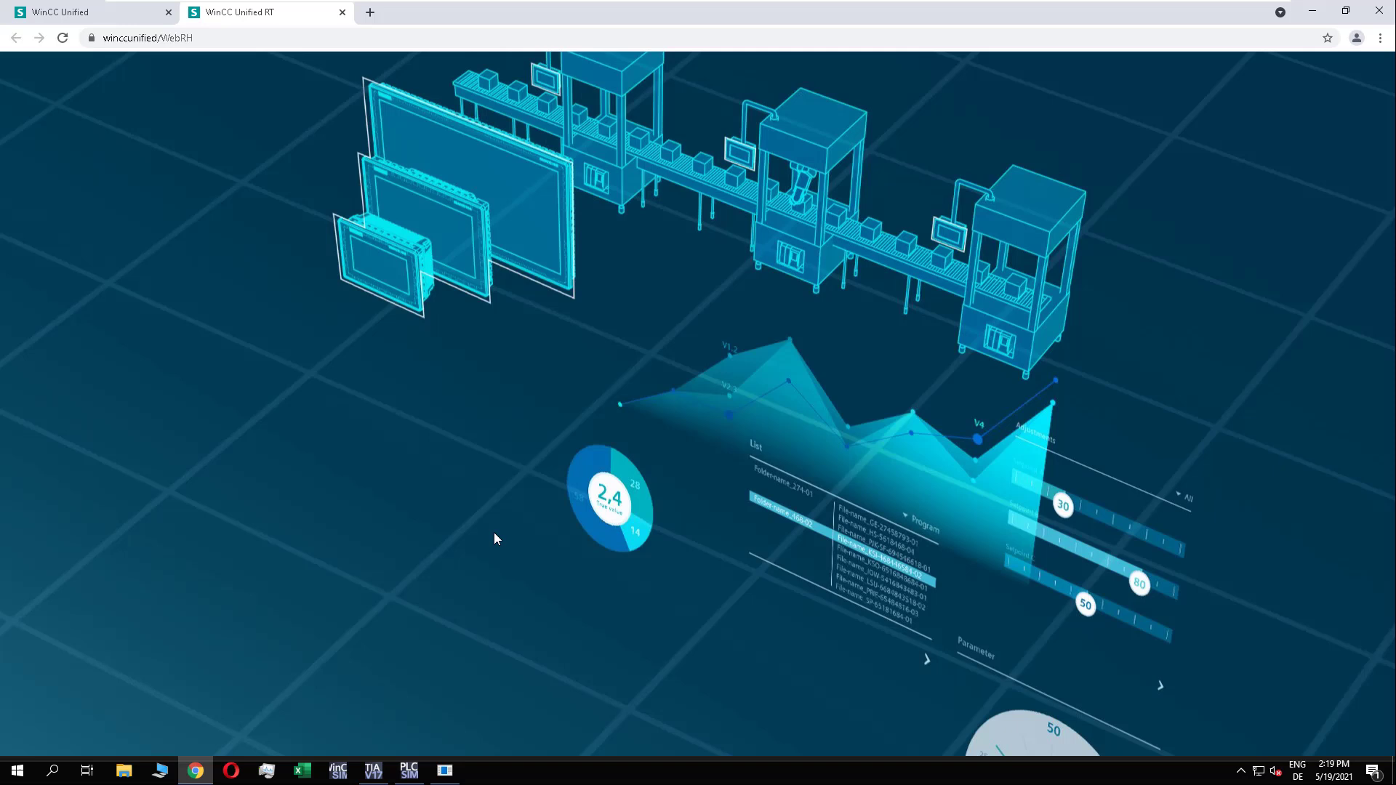
click(645, 331)
click(830, 334)
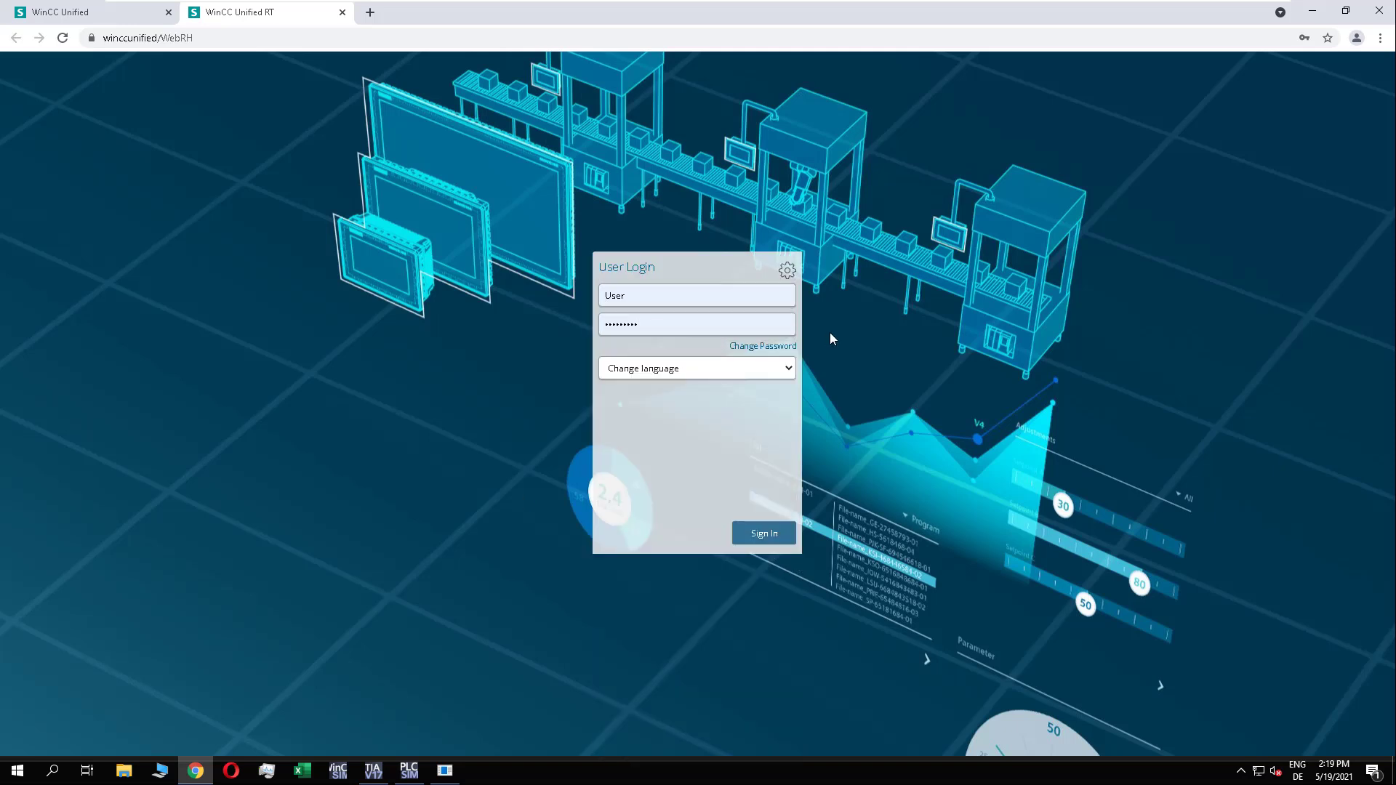
click(760, 538)
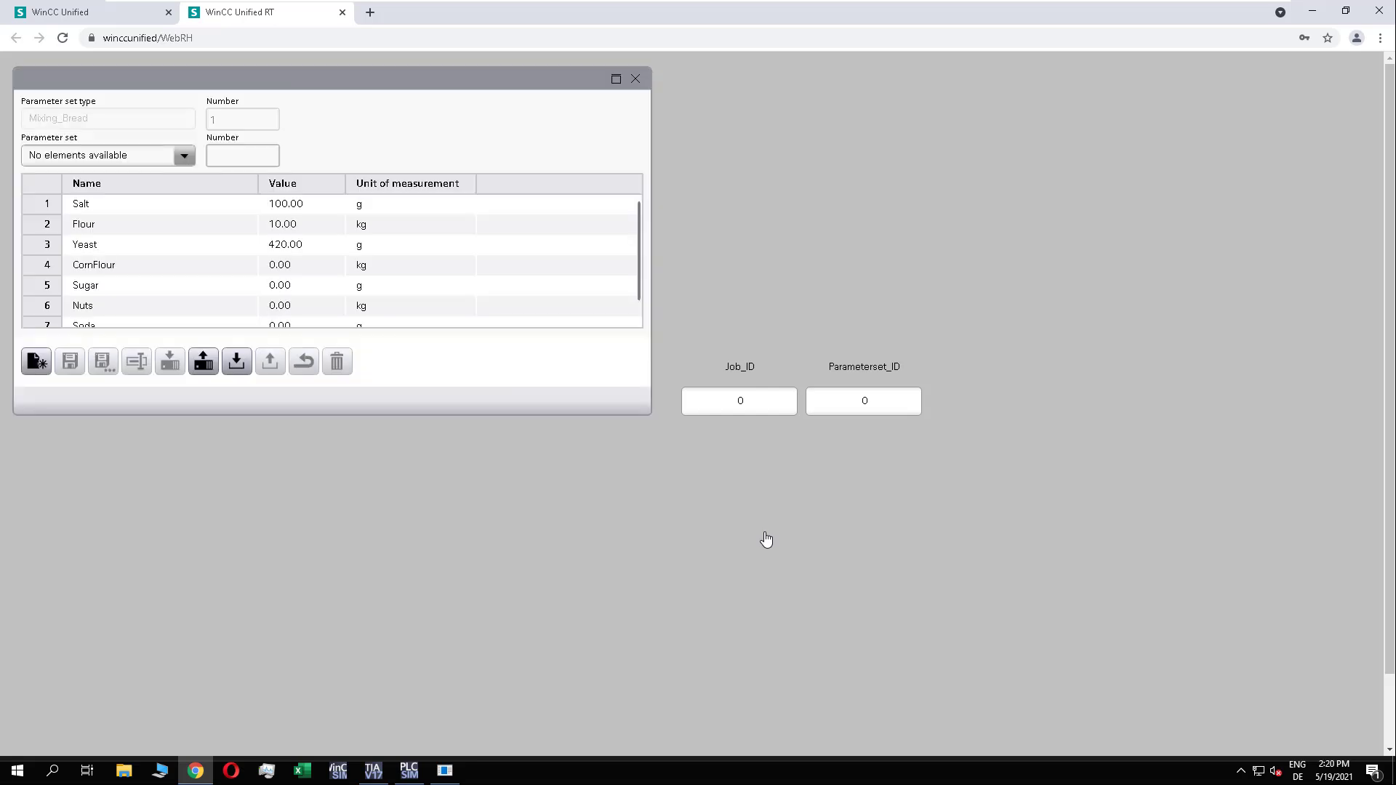
Step: Create a new Mixing_Bread parameter set named Simple_Bread and check it in the list of parameter sets
mouse_move(638, 221)
mouse_down()
mouse_move(643, 282)
mouse_move(640, 244)
mouse_up()
click(184, 156)
click(441, 141)
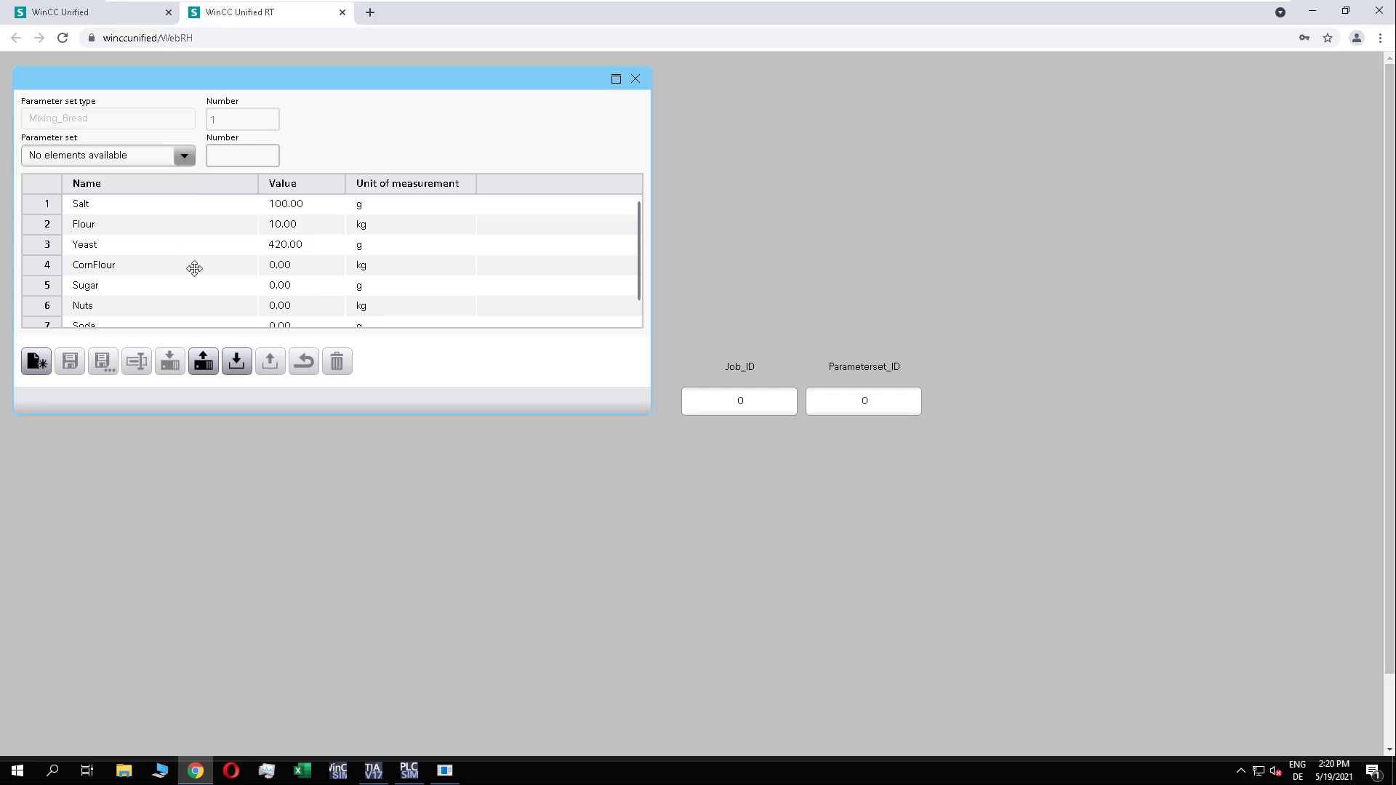
click(36, 361)
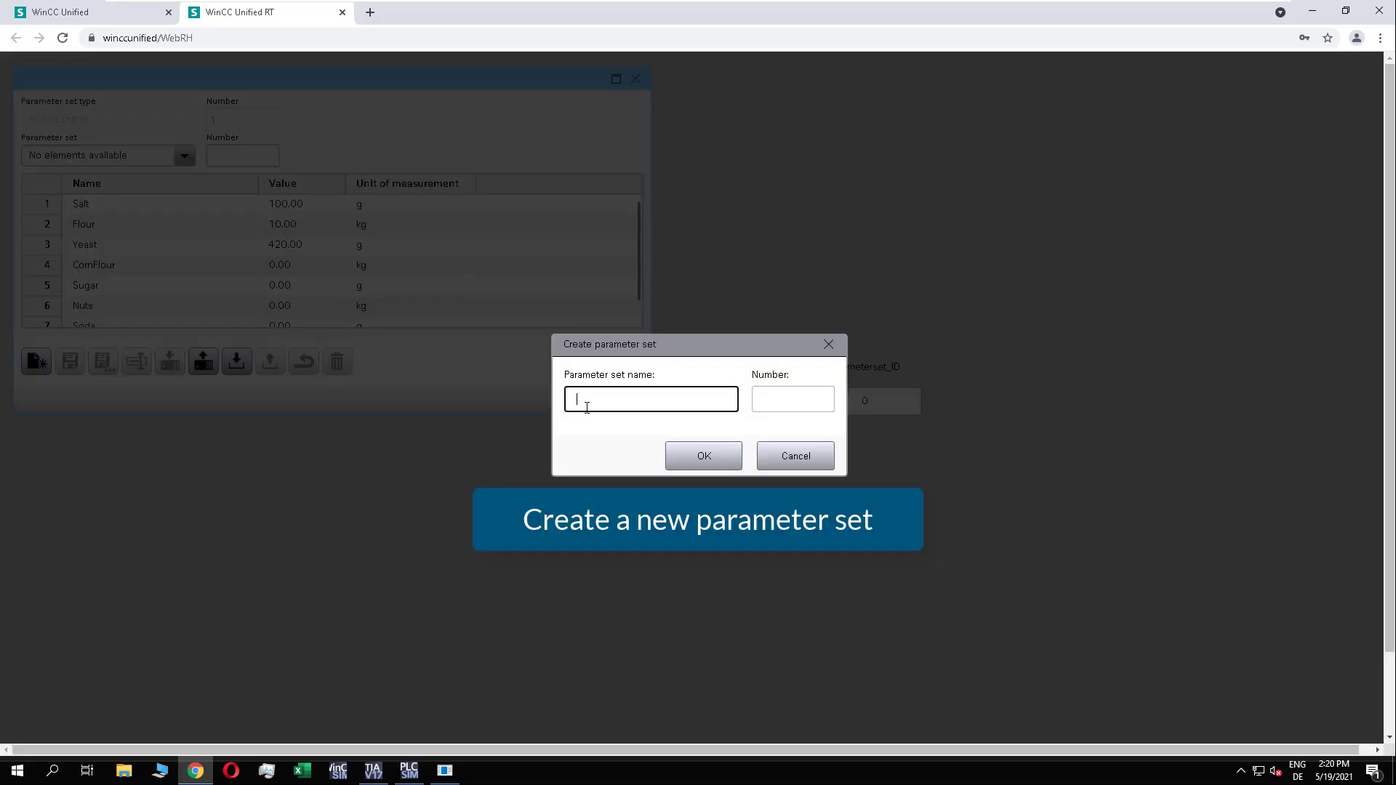
text(Simple_Bread)
click(731, 458)
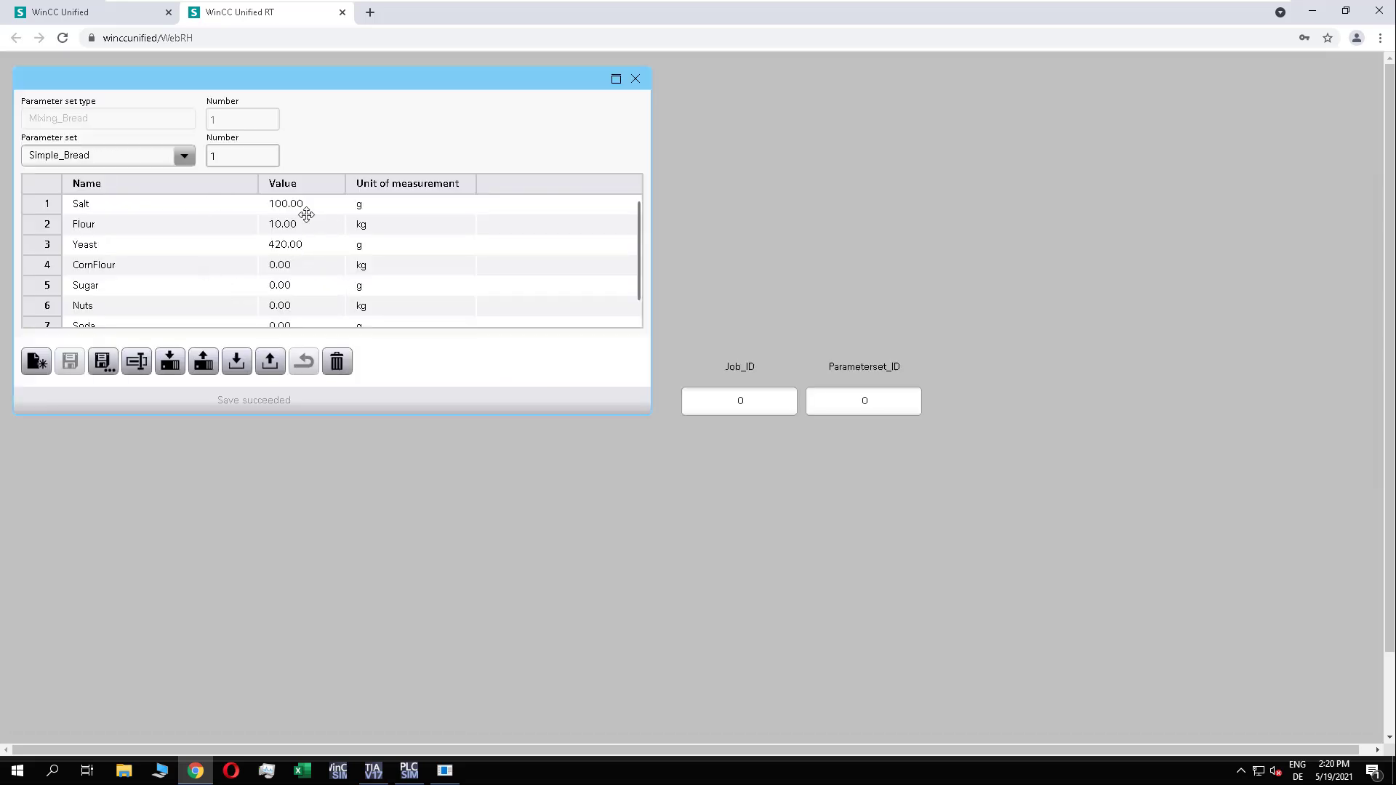
click(184, 156)
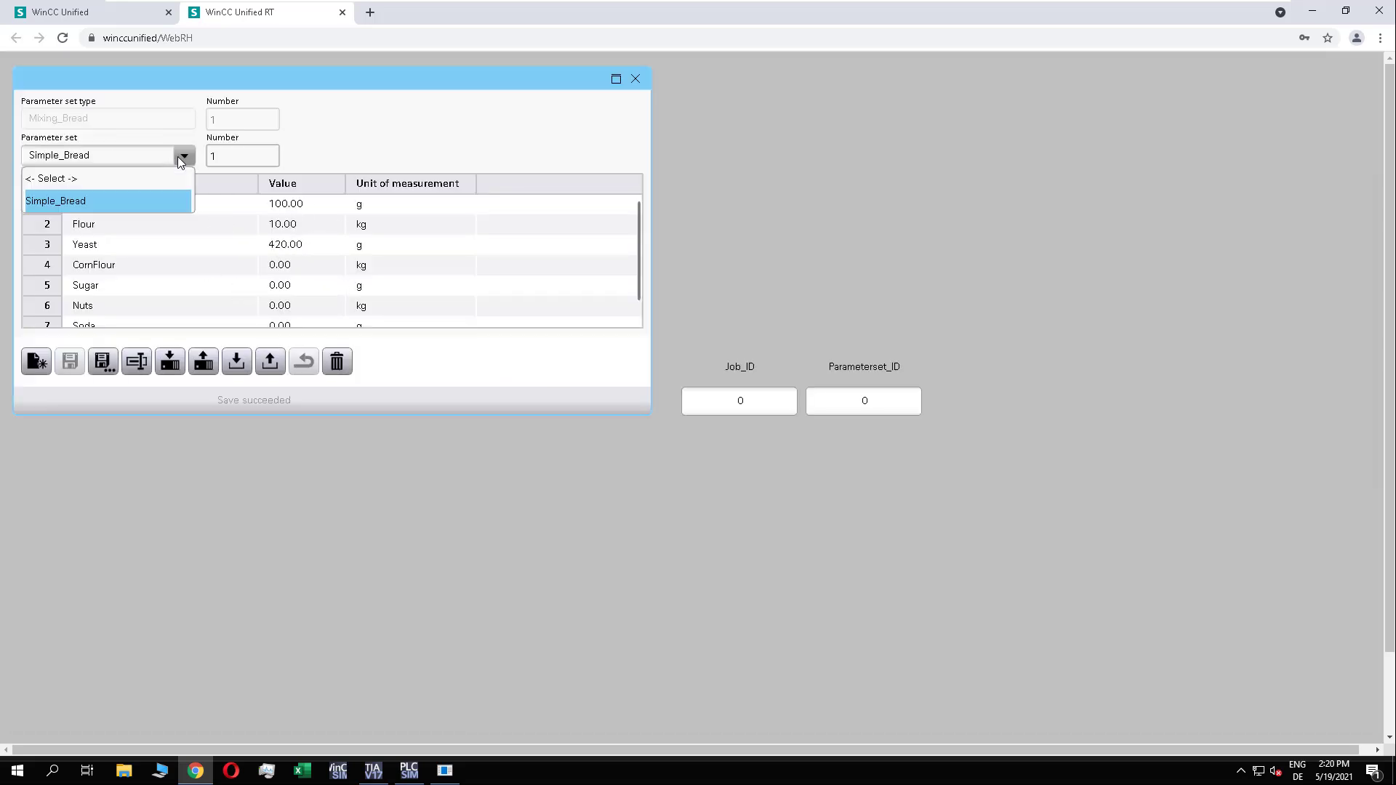
click(184, 156)
Step: Create a new parameter set named Corn_Bread and set its Salt value to 80 g
click(37, 363)
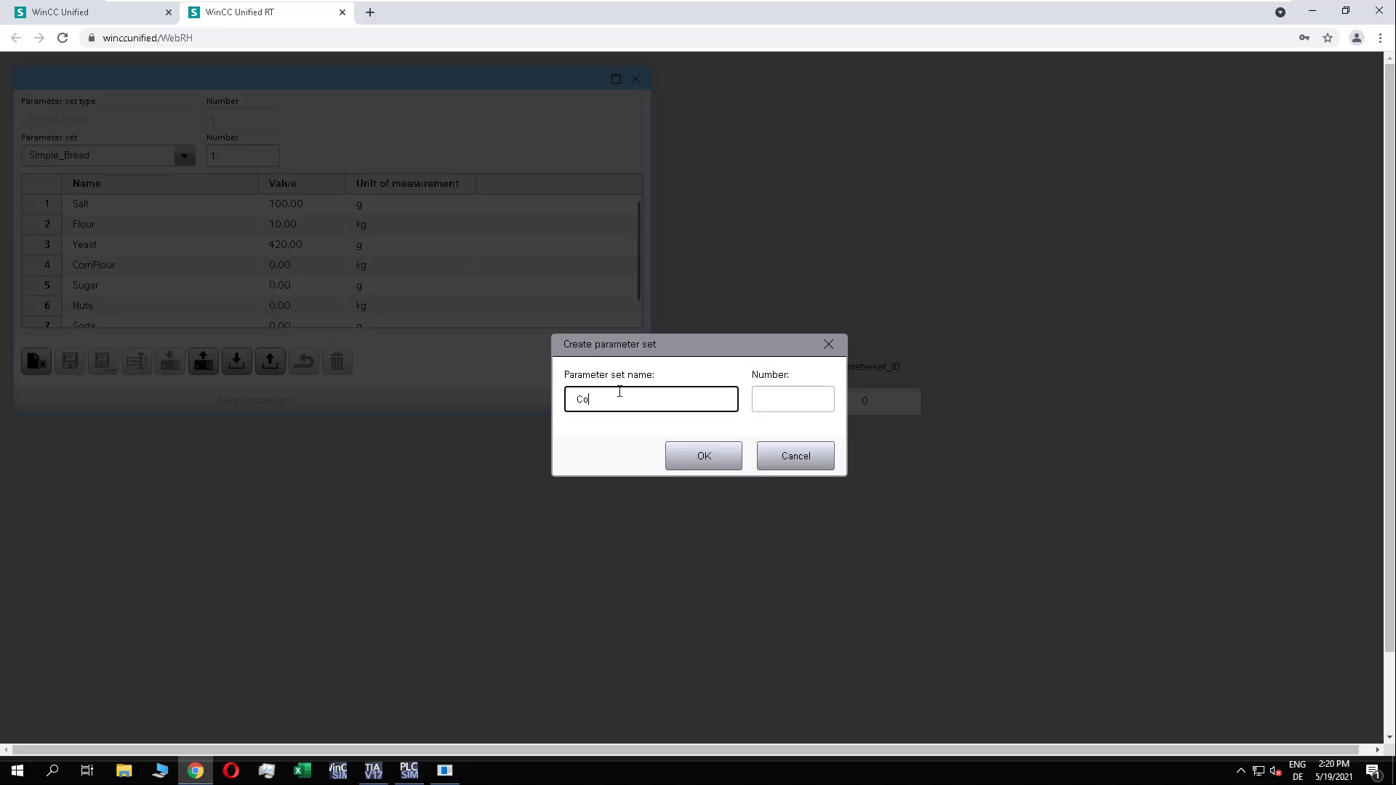
click(704, 458)
click(303, 207)
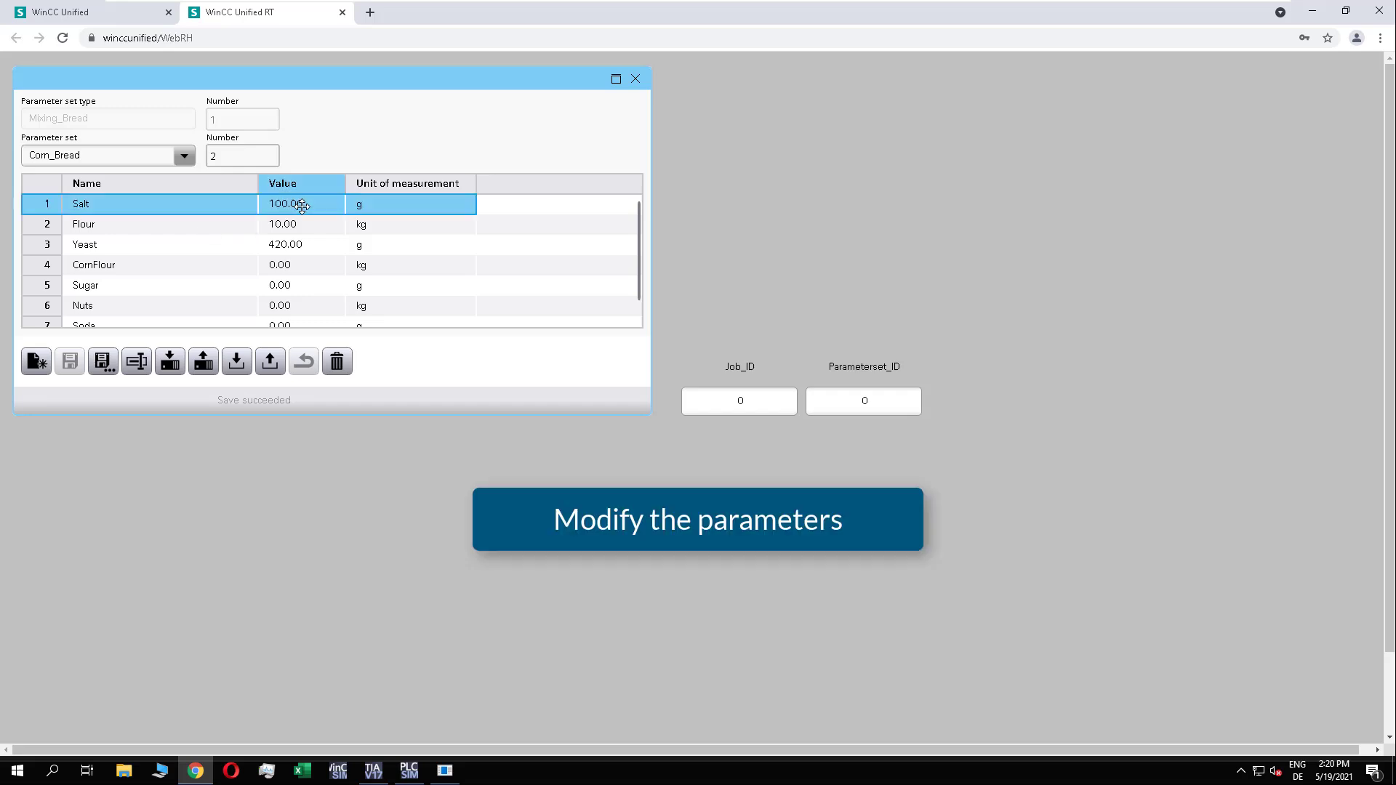
double_click(303, 206)
text(80)
key(Return)
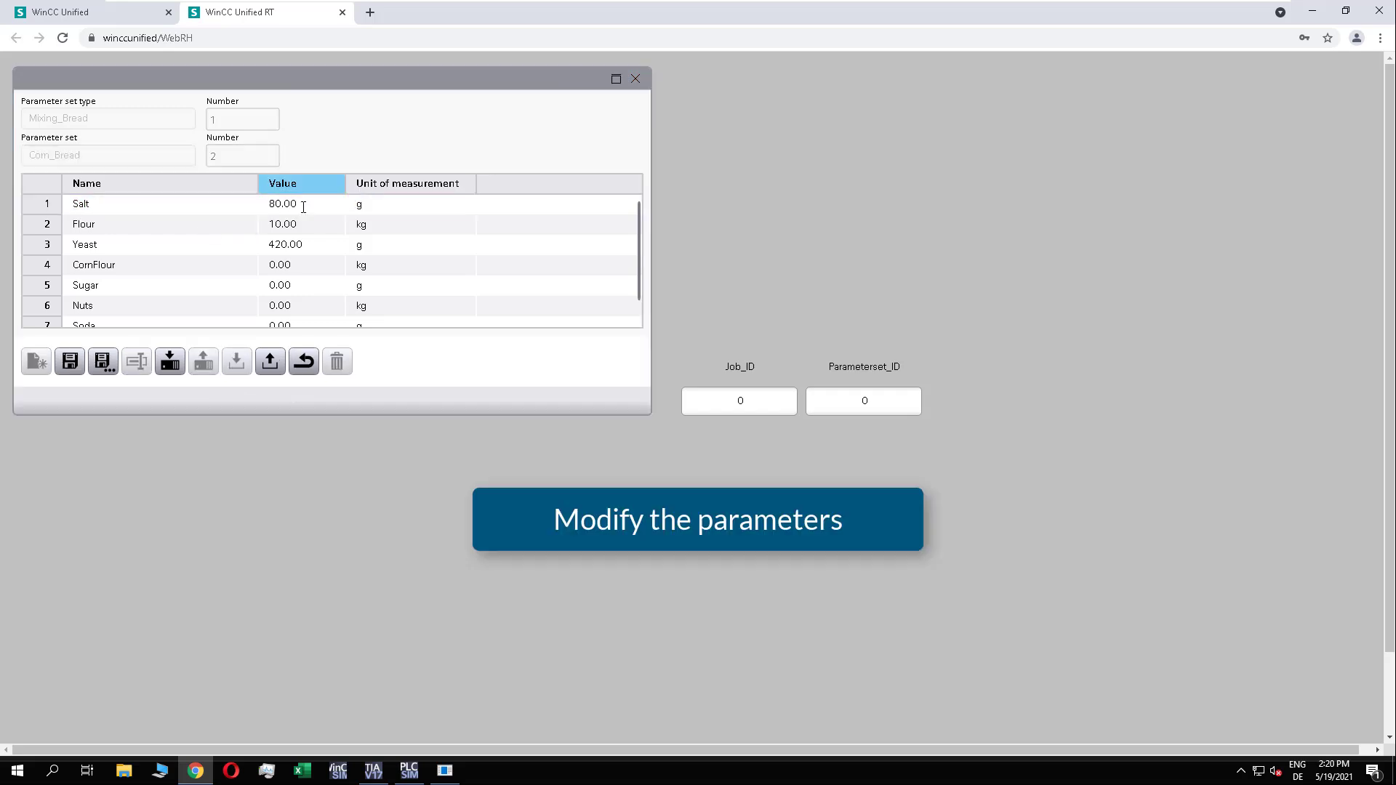
Step: Set Corn_Bread's Flour to 5 kg, Yeast to 360 g and CornFlour to 5 kg, and save the parameter set
double_click(306, 226)
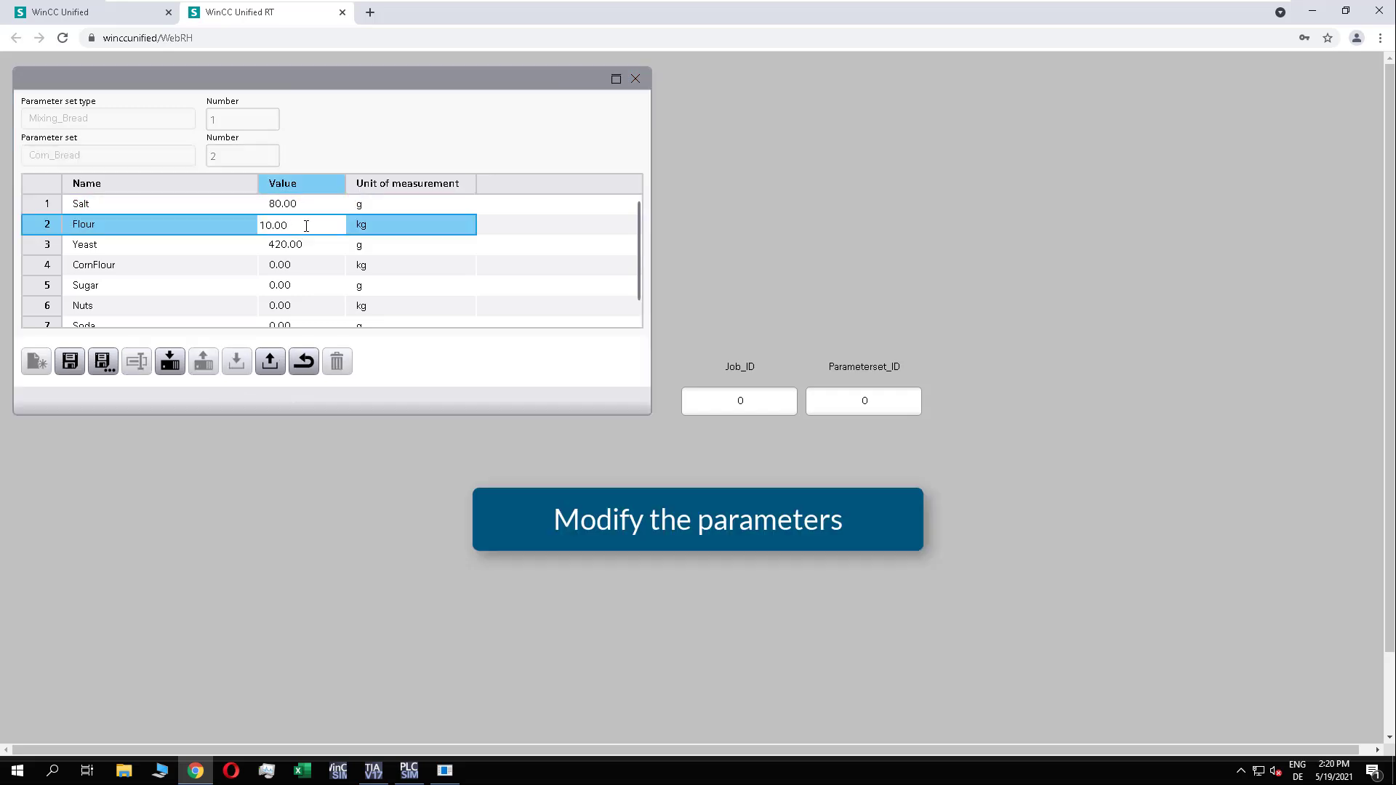
text(5)
key(Return)
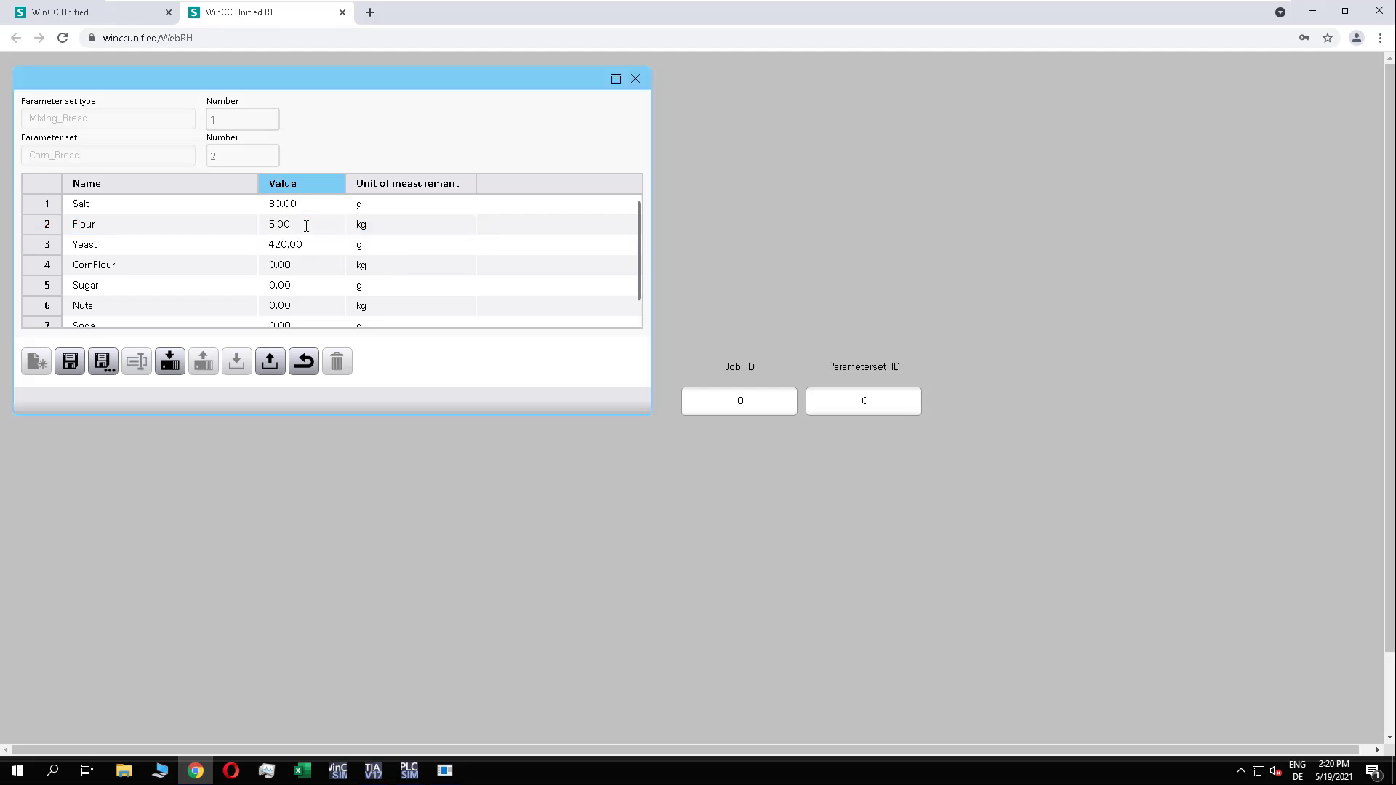
click(312, 247)
double_click(312, 247)
text(360)
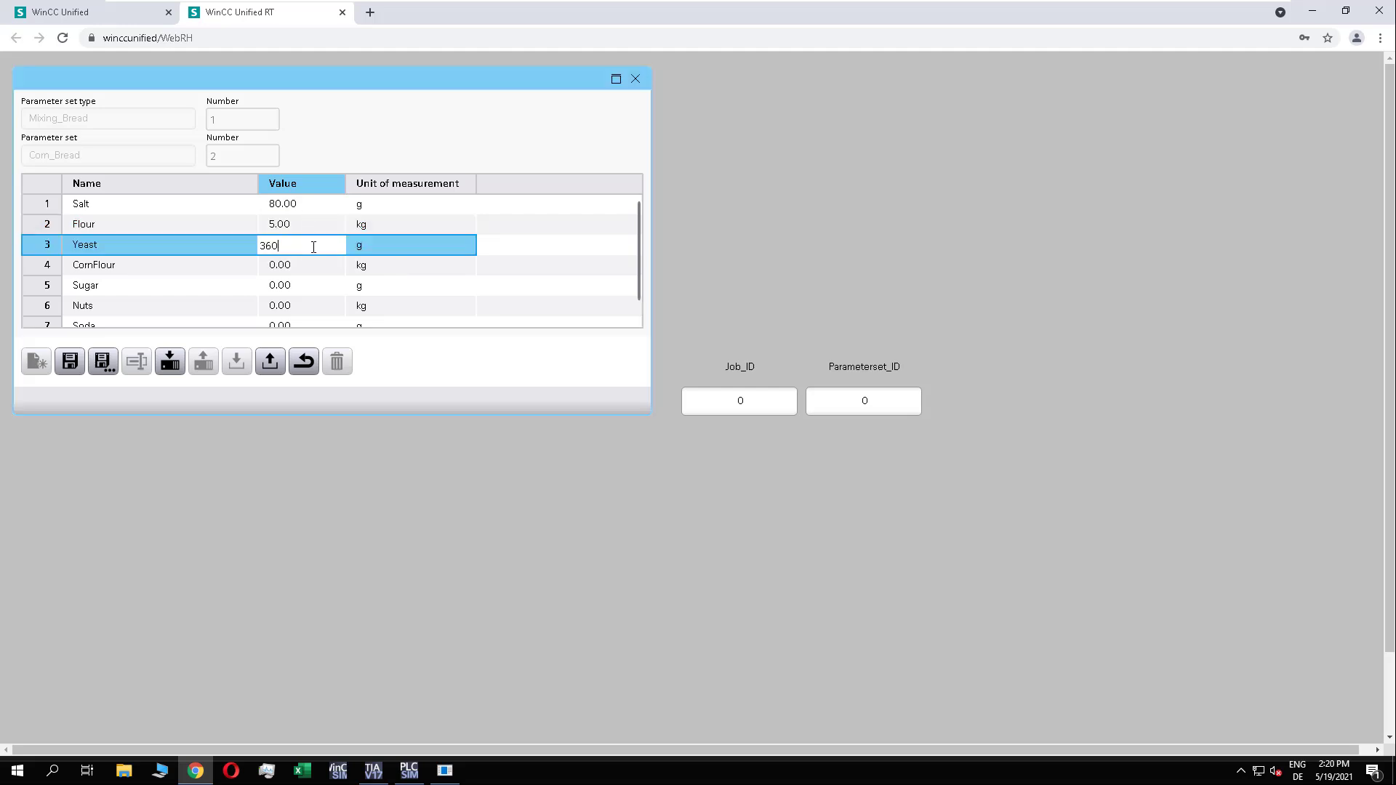
key(Return)
double_click(306, 266)
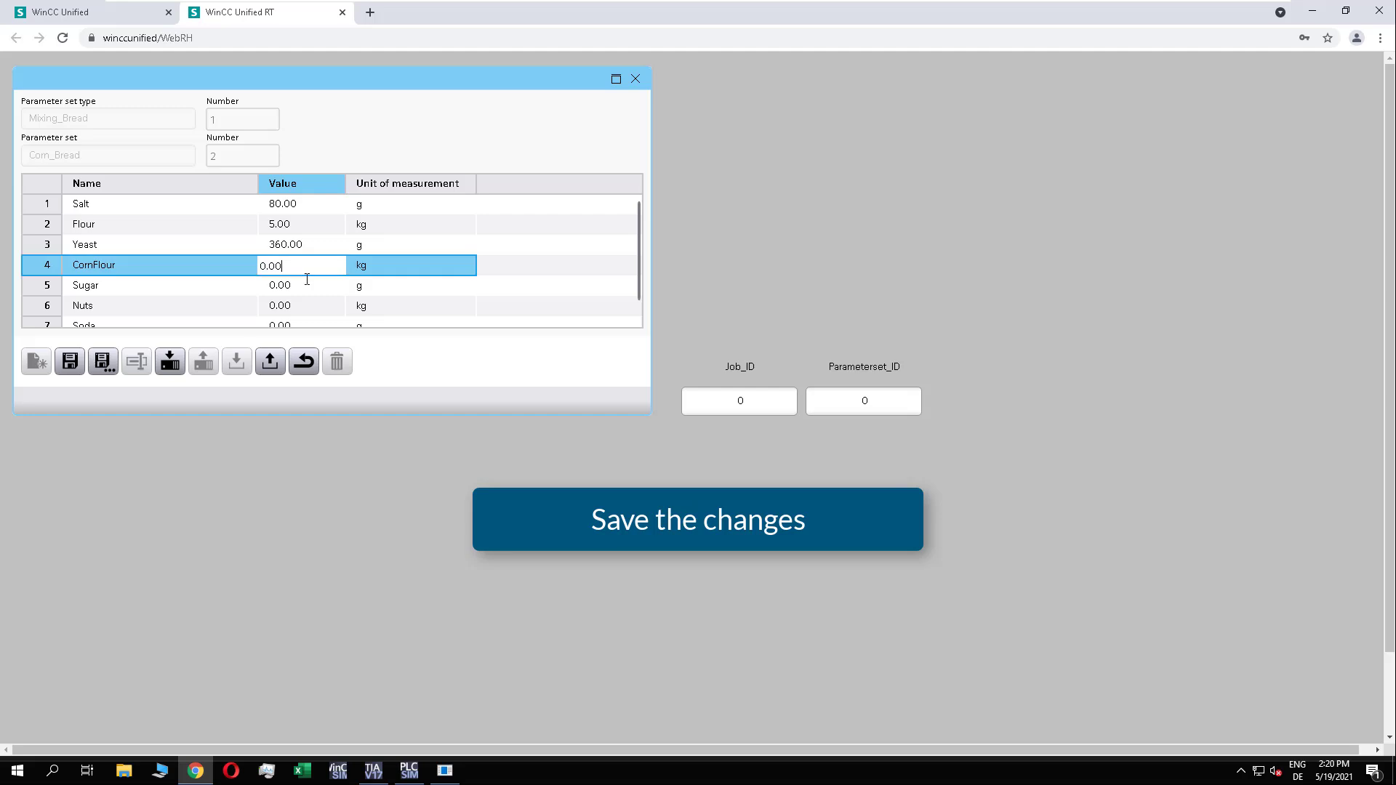
text(5)
key(Return)
click(70, 363)
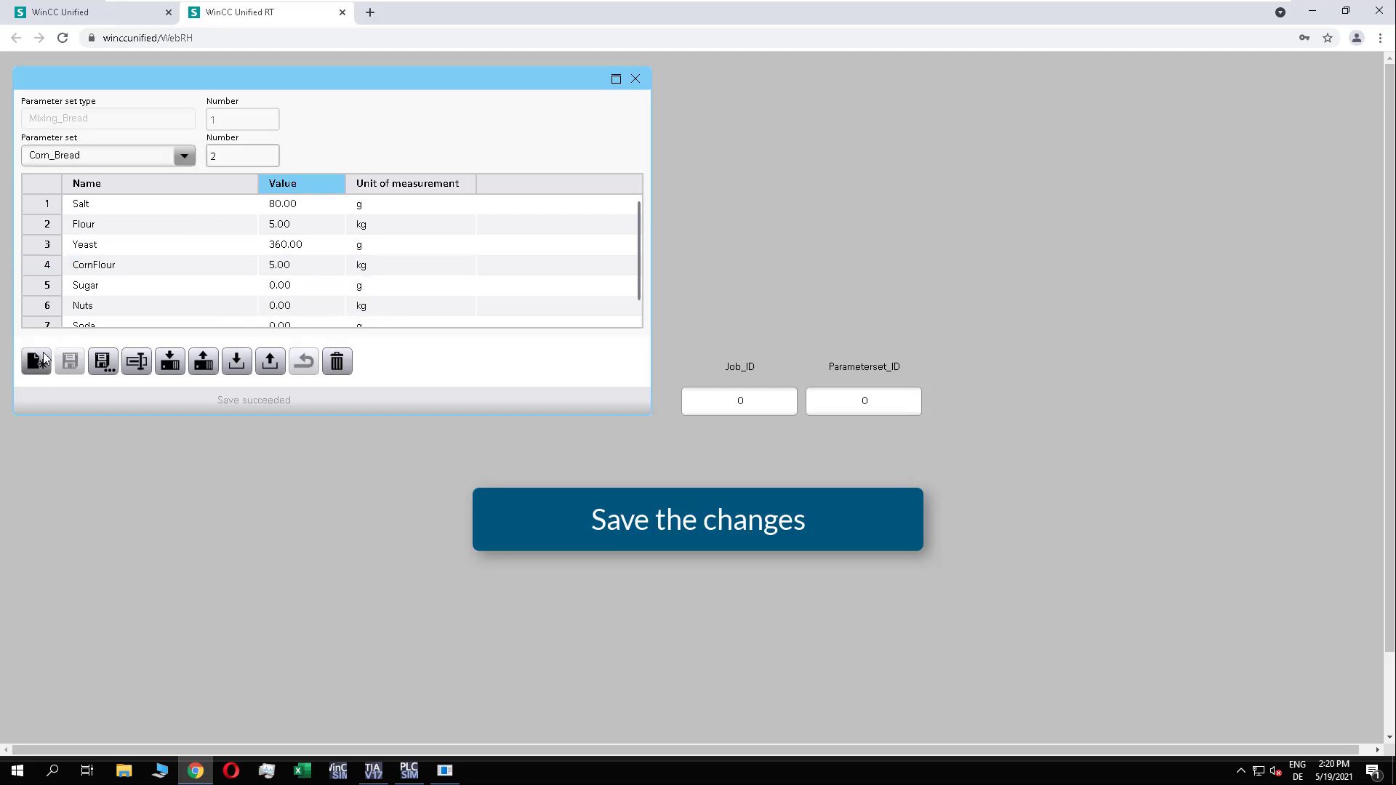
Step: Create a new parameter set named Nut_Bread and set its Salt value to 90 g
click(37, 361)
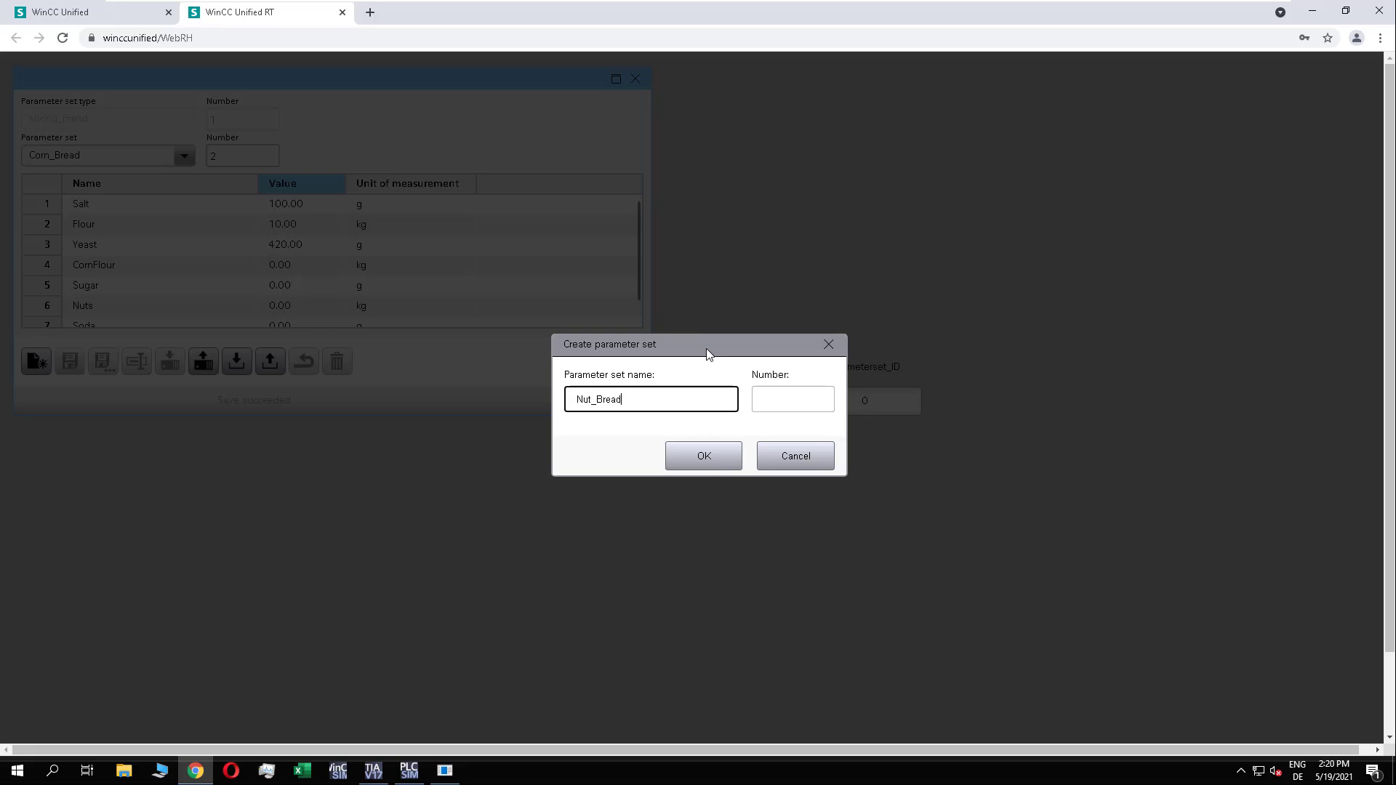
click(702, 457)
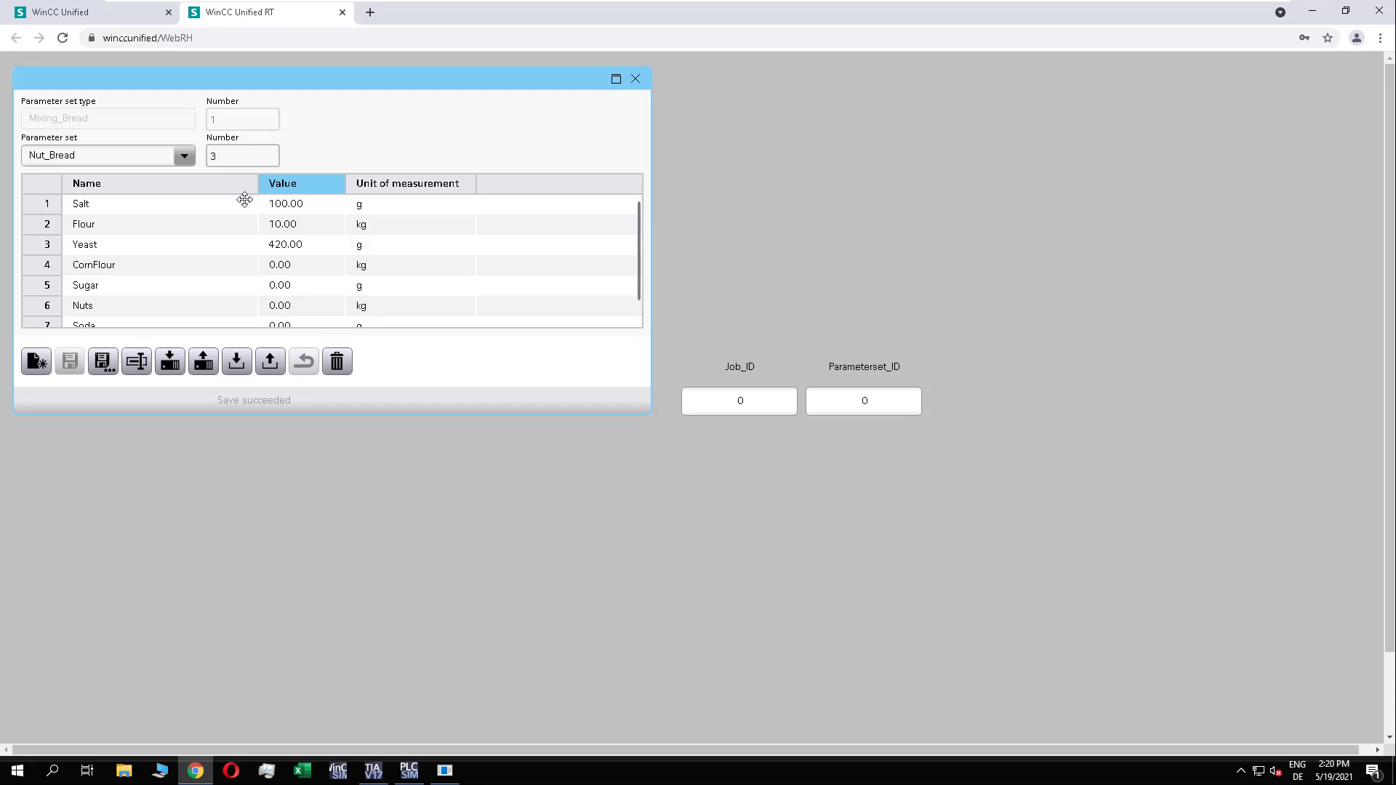
double_click(291, 204)
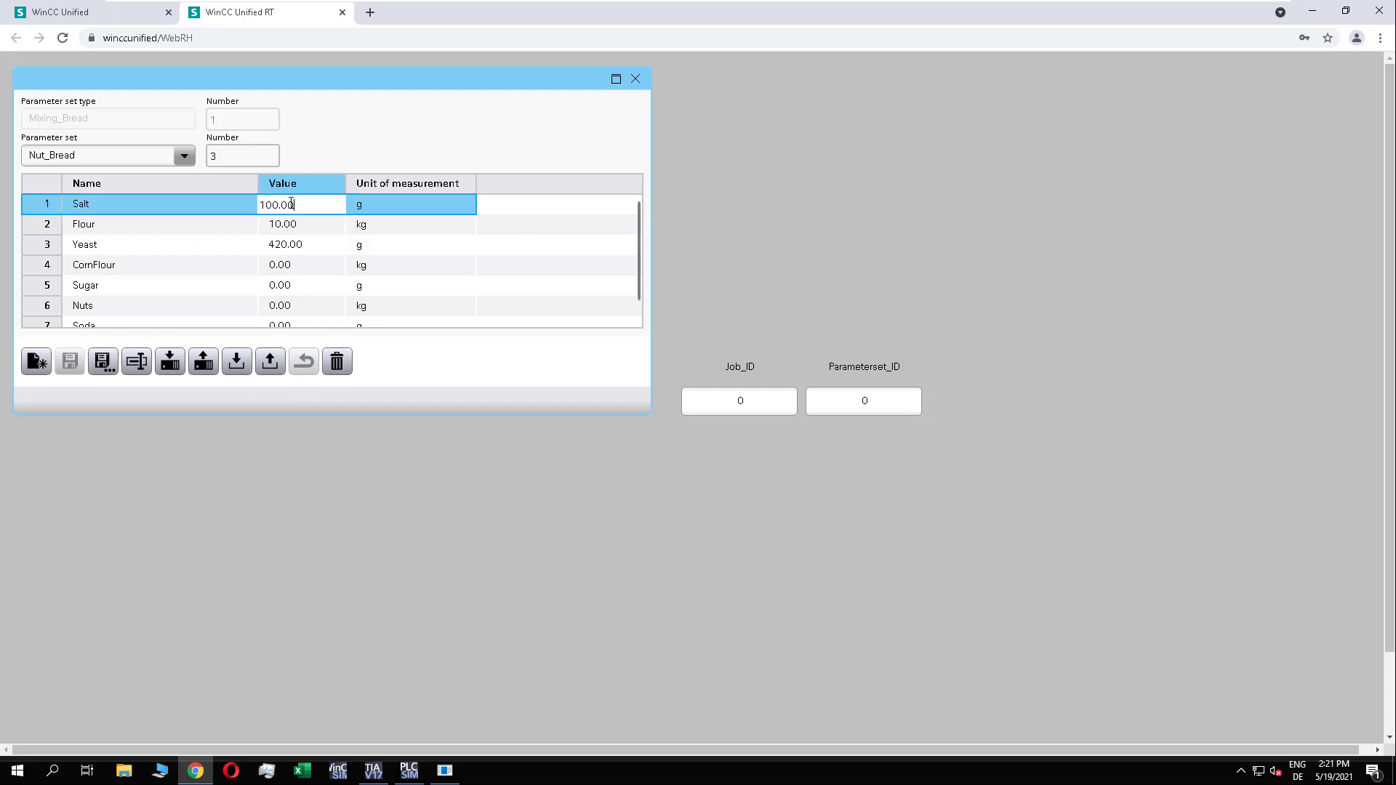
double_click(290, 203)
text(90)
key(Return)
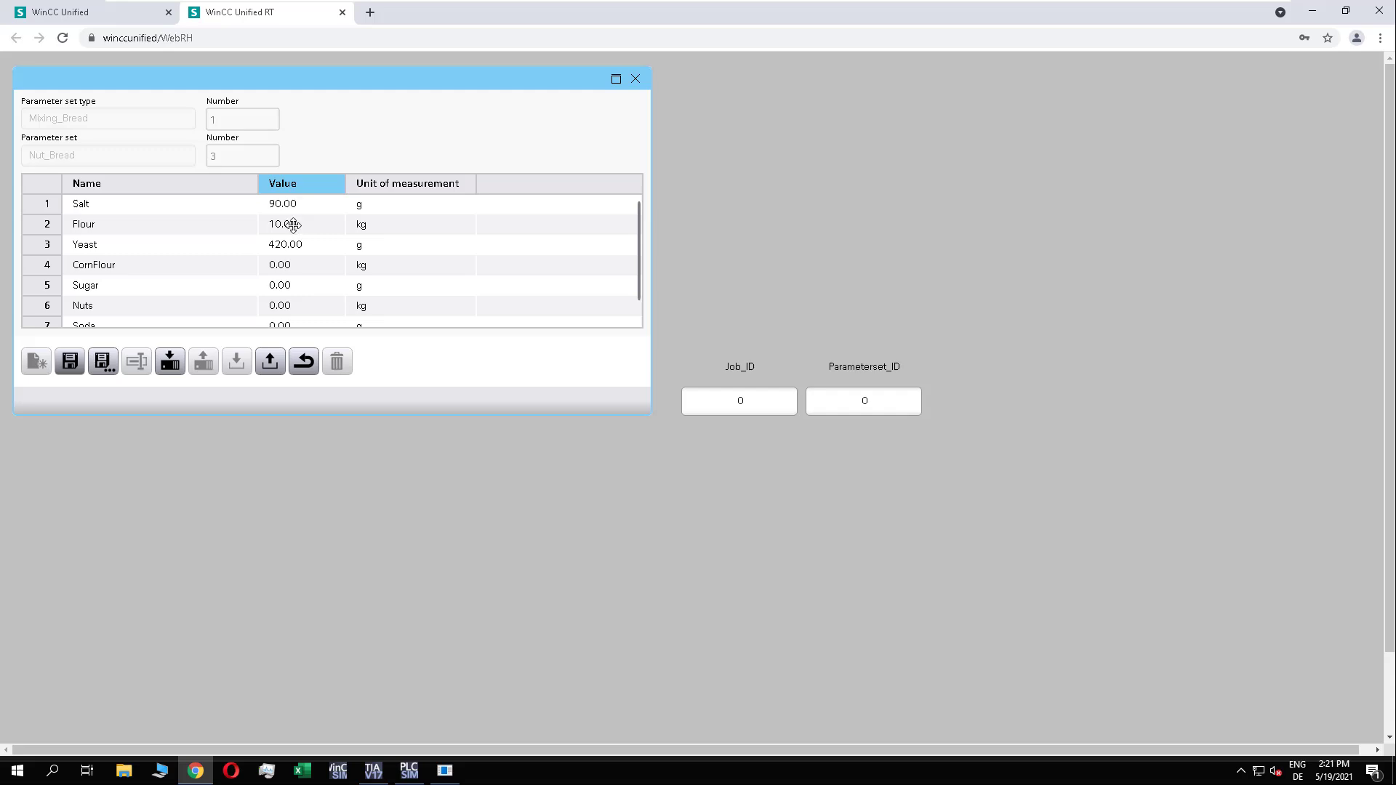
Step: Set Nut_Bread's Nuts value to 20 kg and save the parameter set
click(293, 226)
click(293, 226)
click(303, 249)
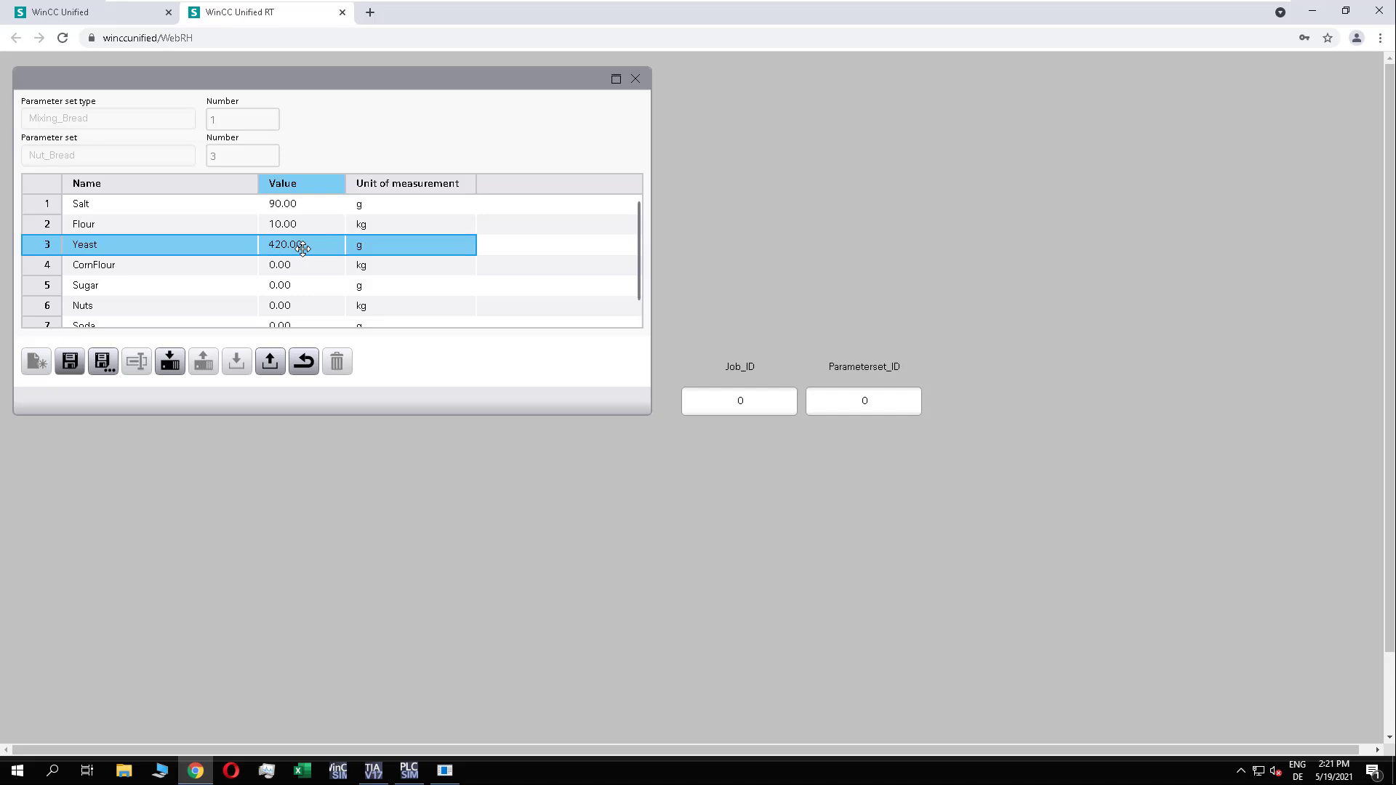
click(304, 308)
click(304, 308)
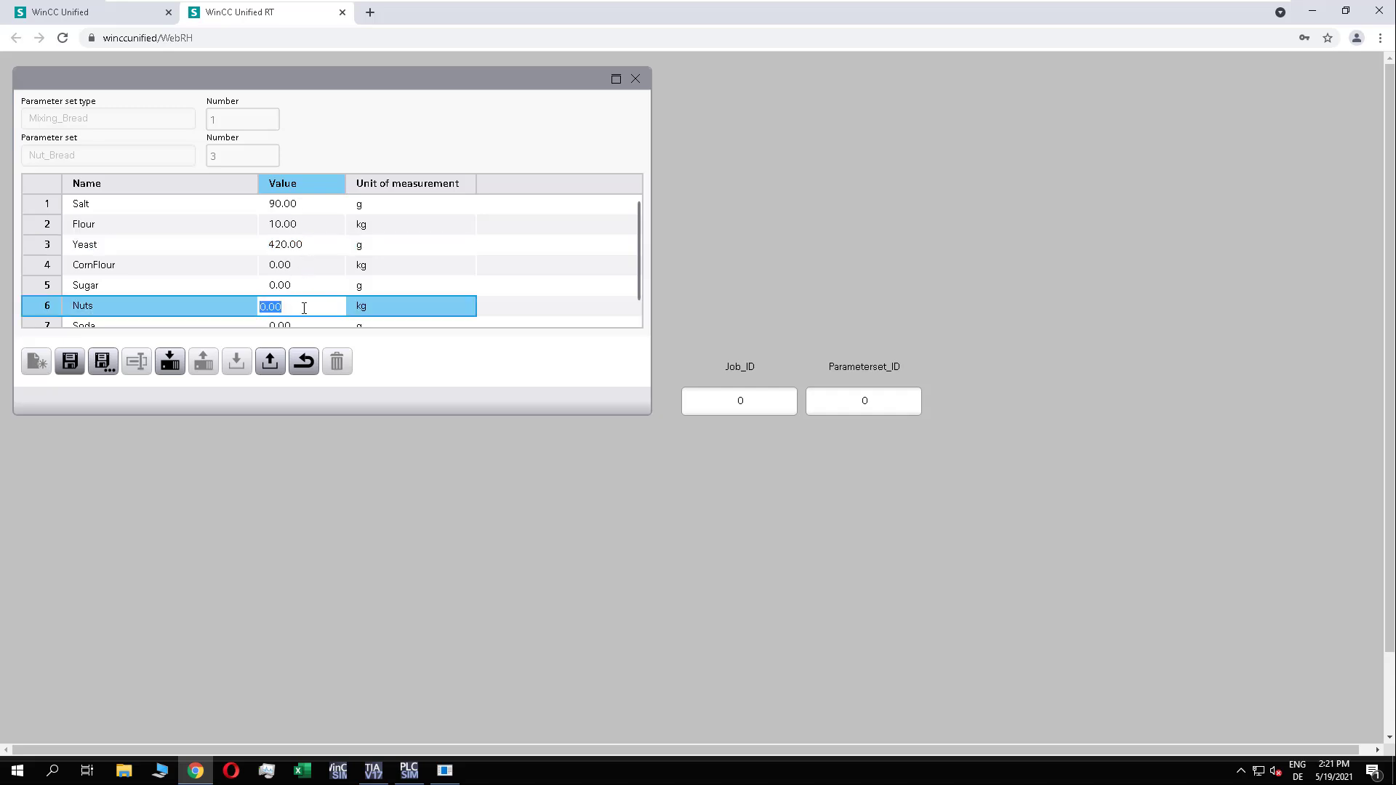
text(20)
key(Return)
click(70, 361)
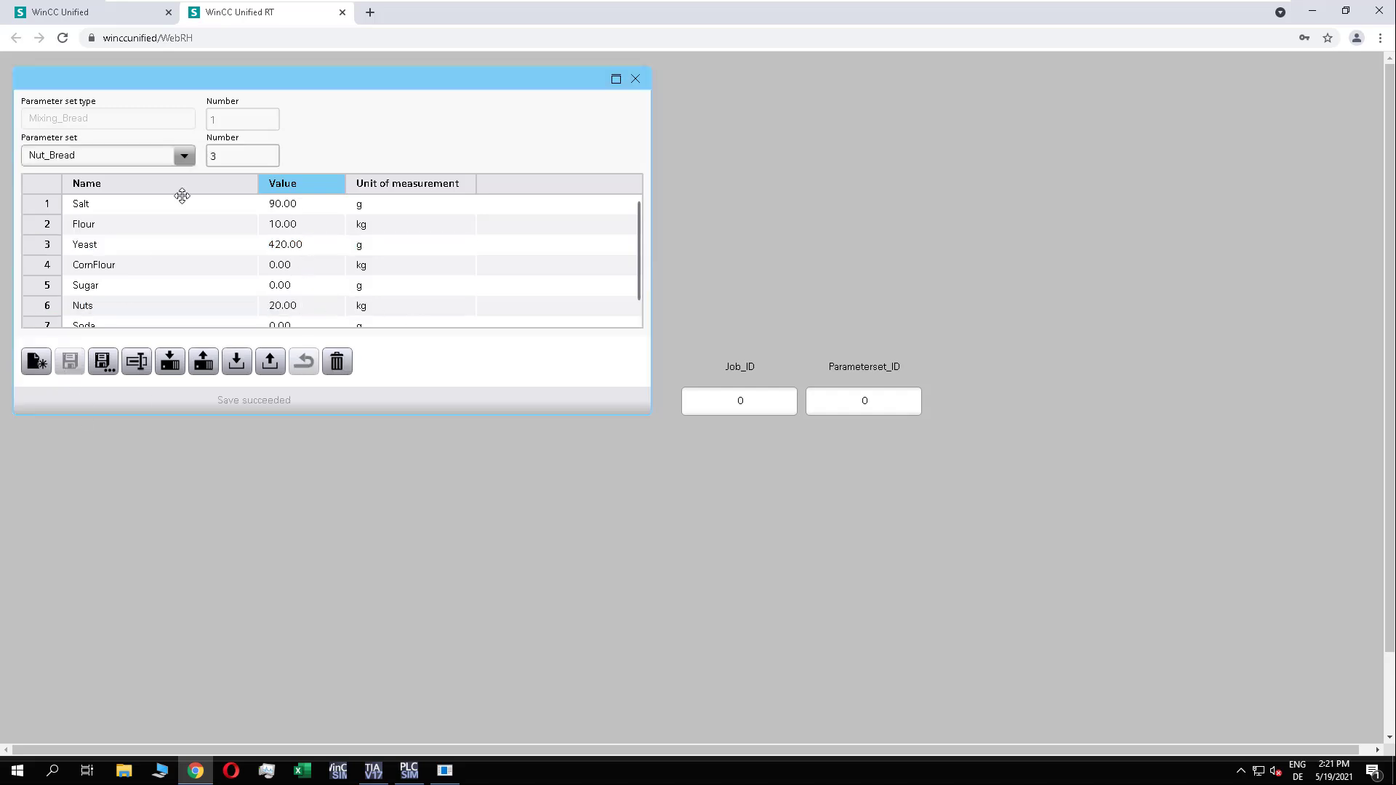
Step: Load the Corn_Bread and Simple_Bread parameter sets one after the other to review their values
click(184, 156)
click(58, 221)
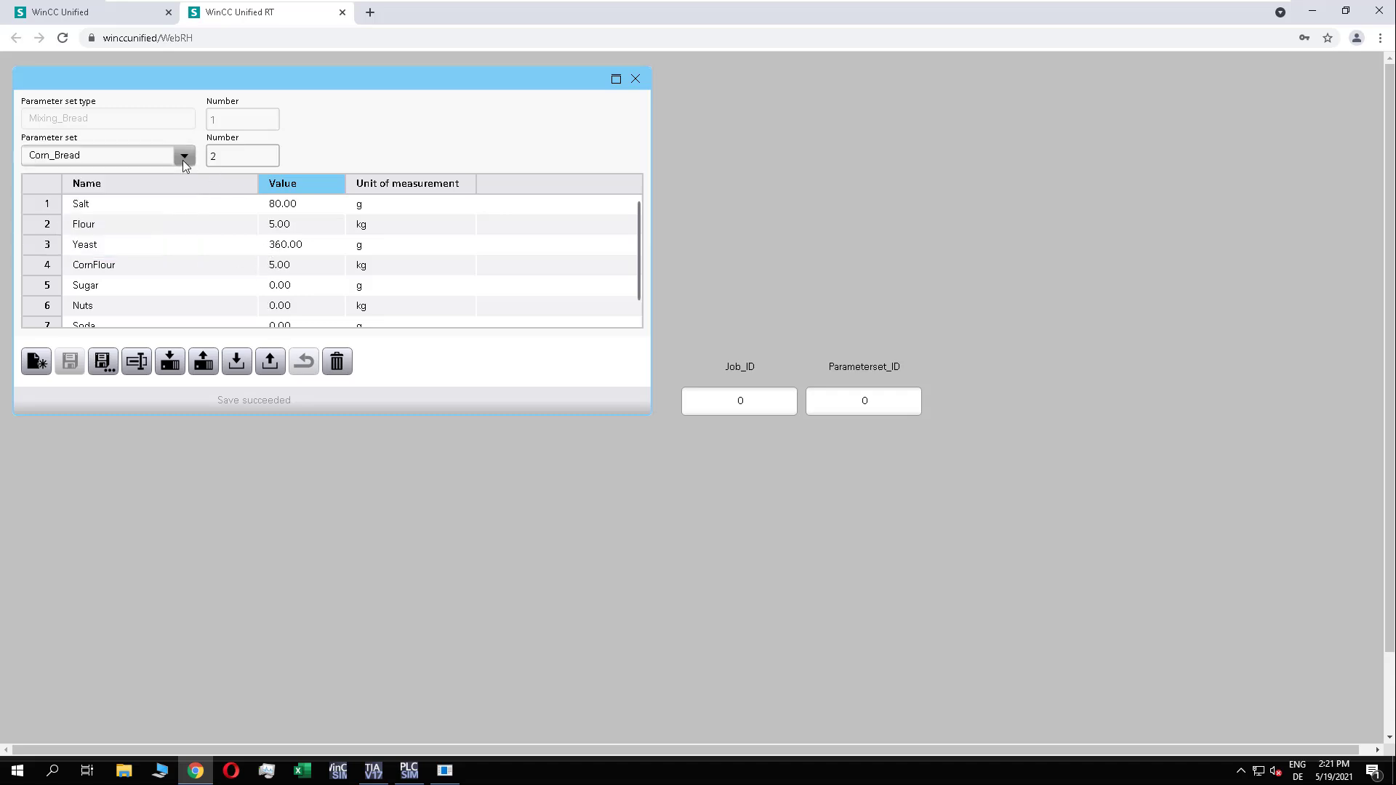
click(184, 158)
click(58, 204)
Step: Select the Nut_Bread parameter set, write it to the PLC and switch to TIA Portal to check the values
click(186, 164)
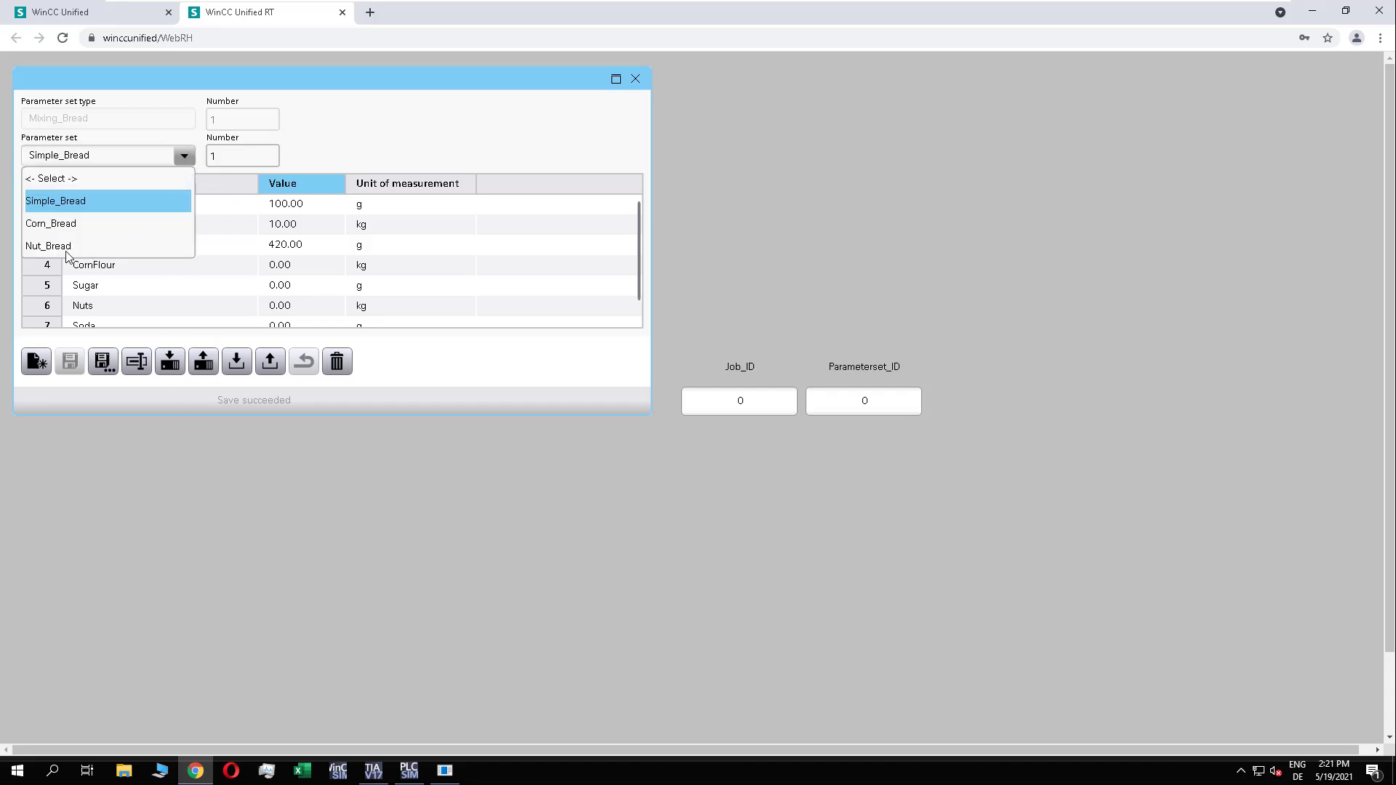
click(47, 244)
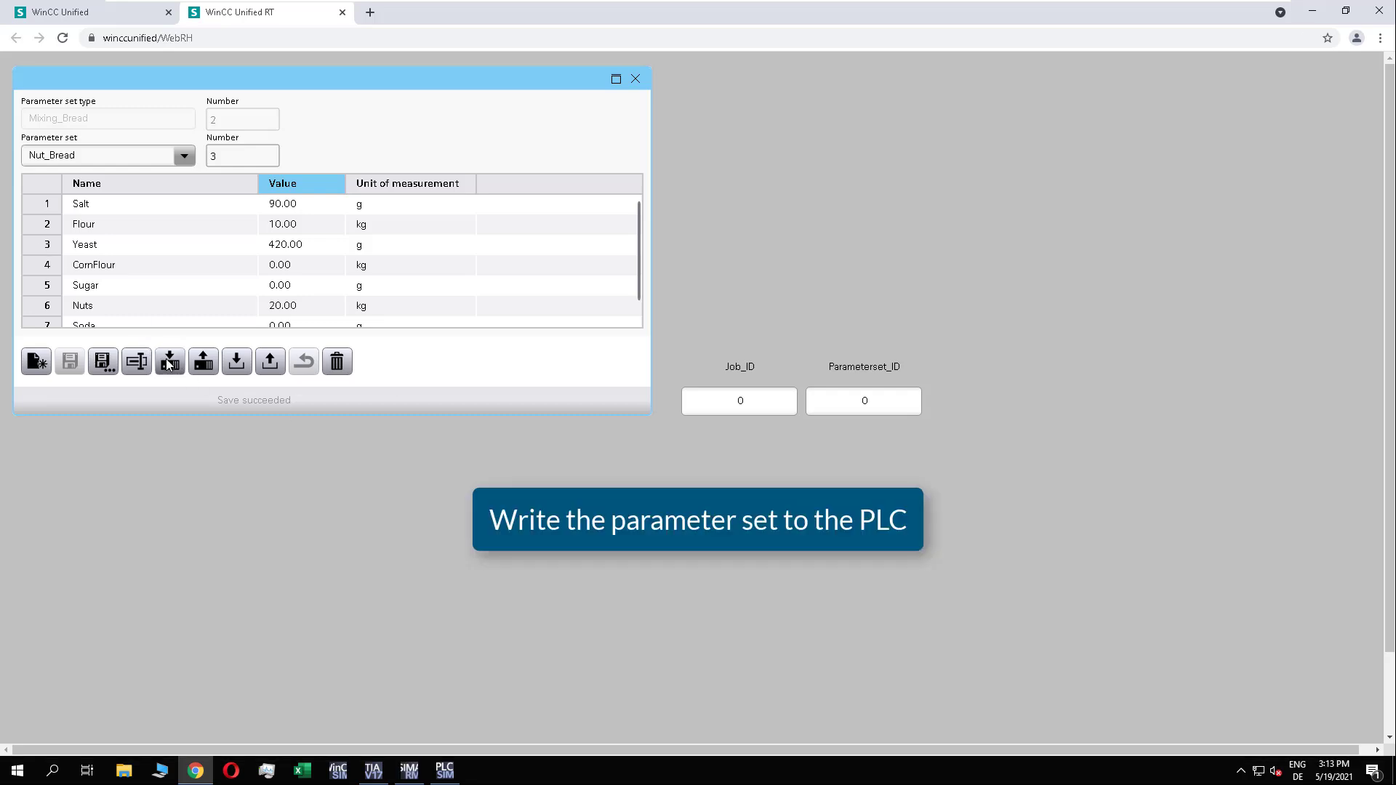
click(169, 362)
click(373, 770)
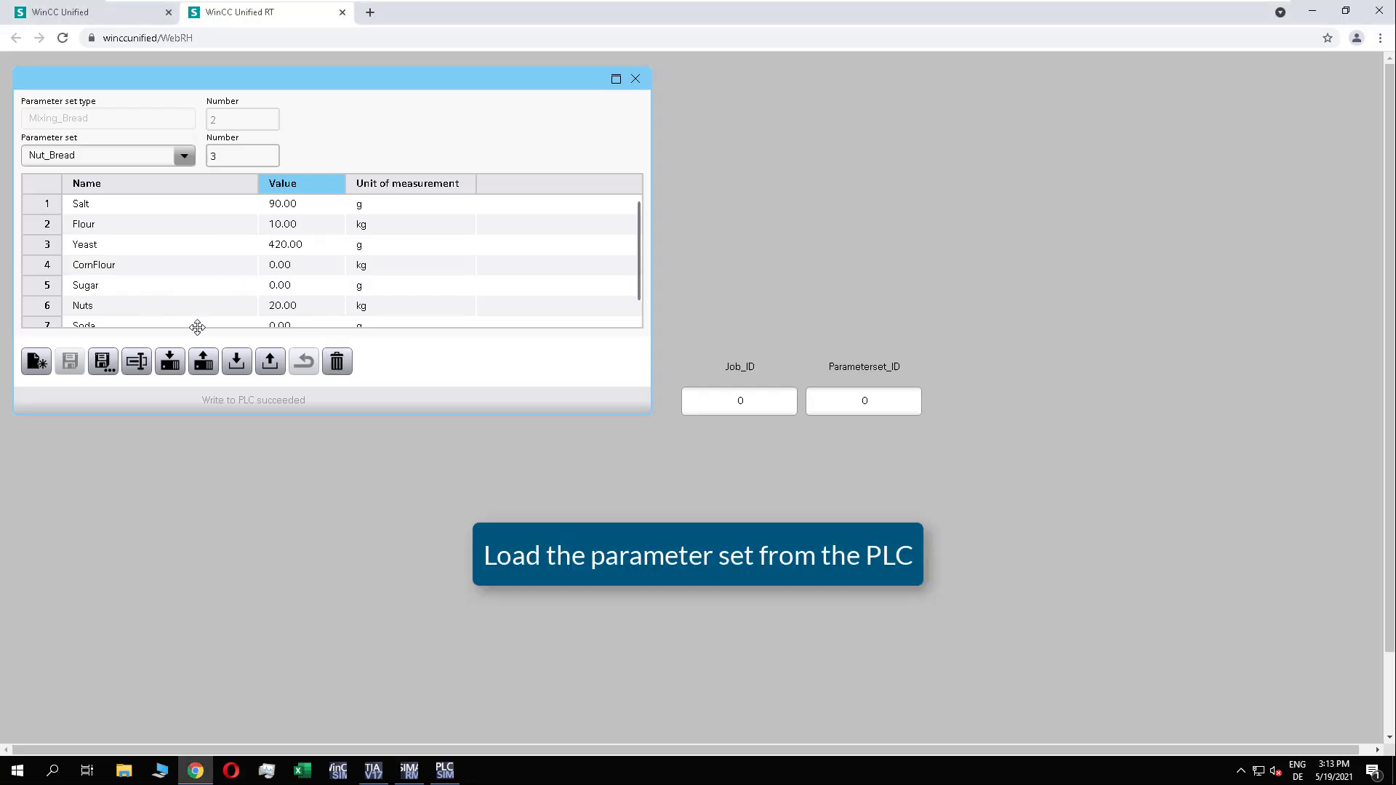
Step: Read the parameter set from the PLC into a new parameter set named BeerNut_Bread
click(204, 362)
click(563, 378)
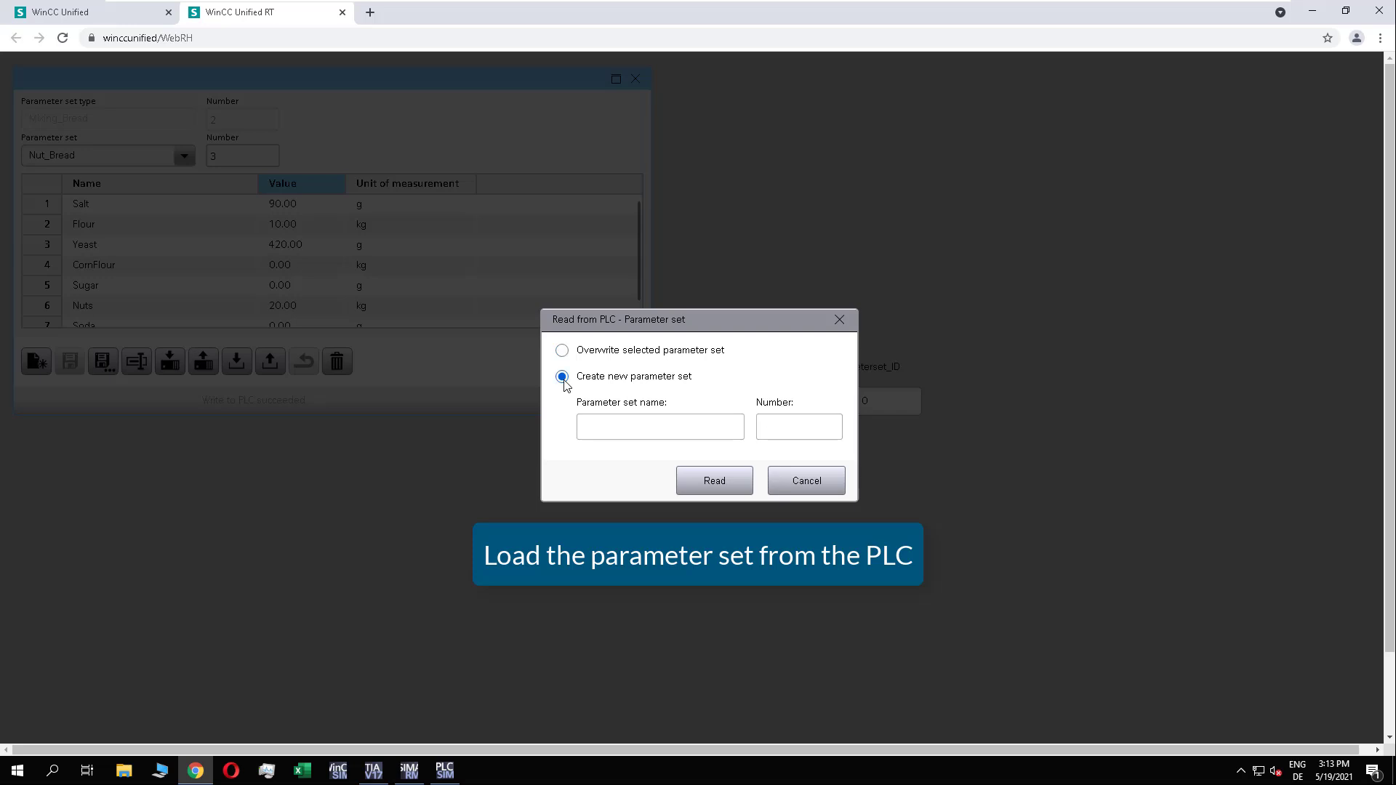
click(597, 432)
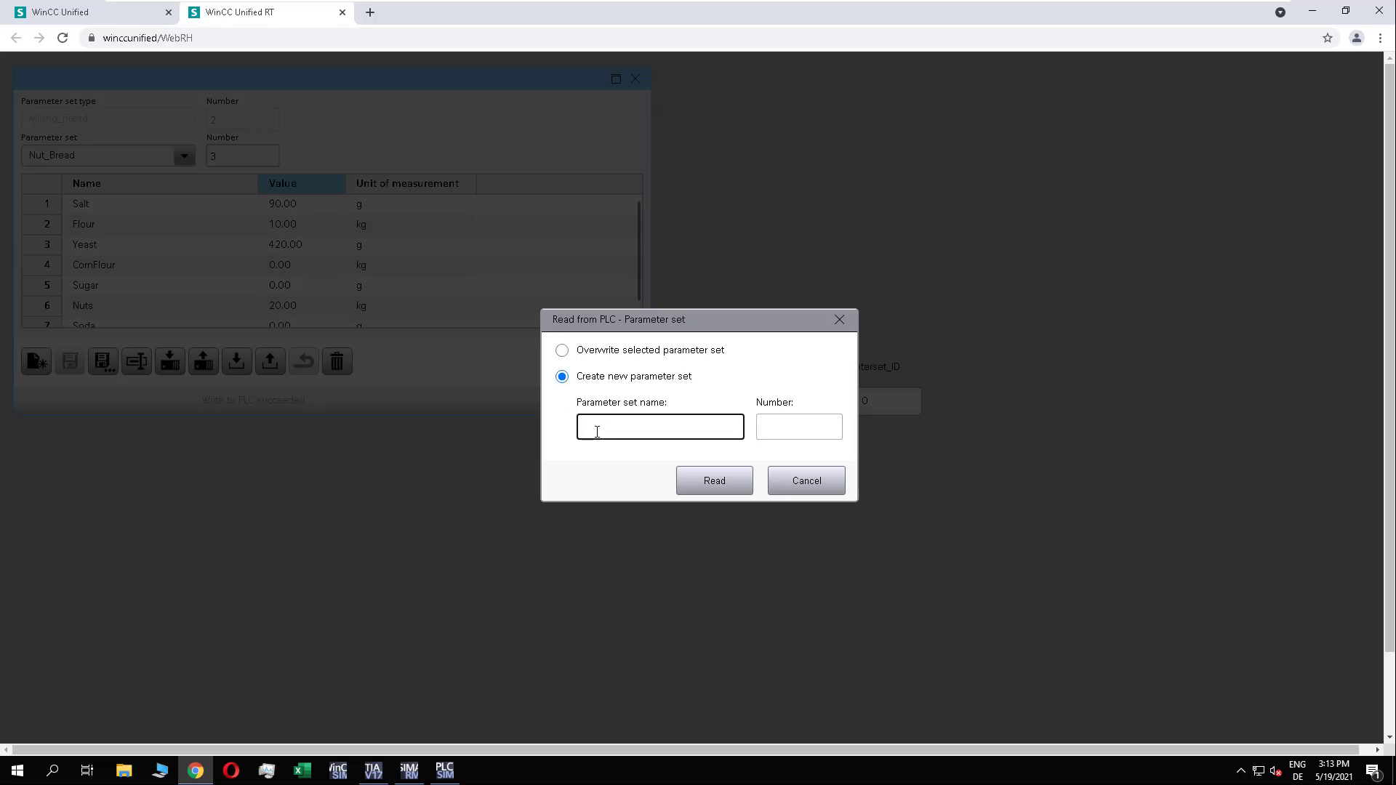
text(BeerN)
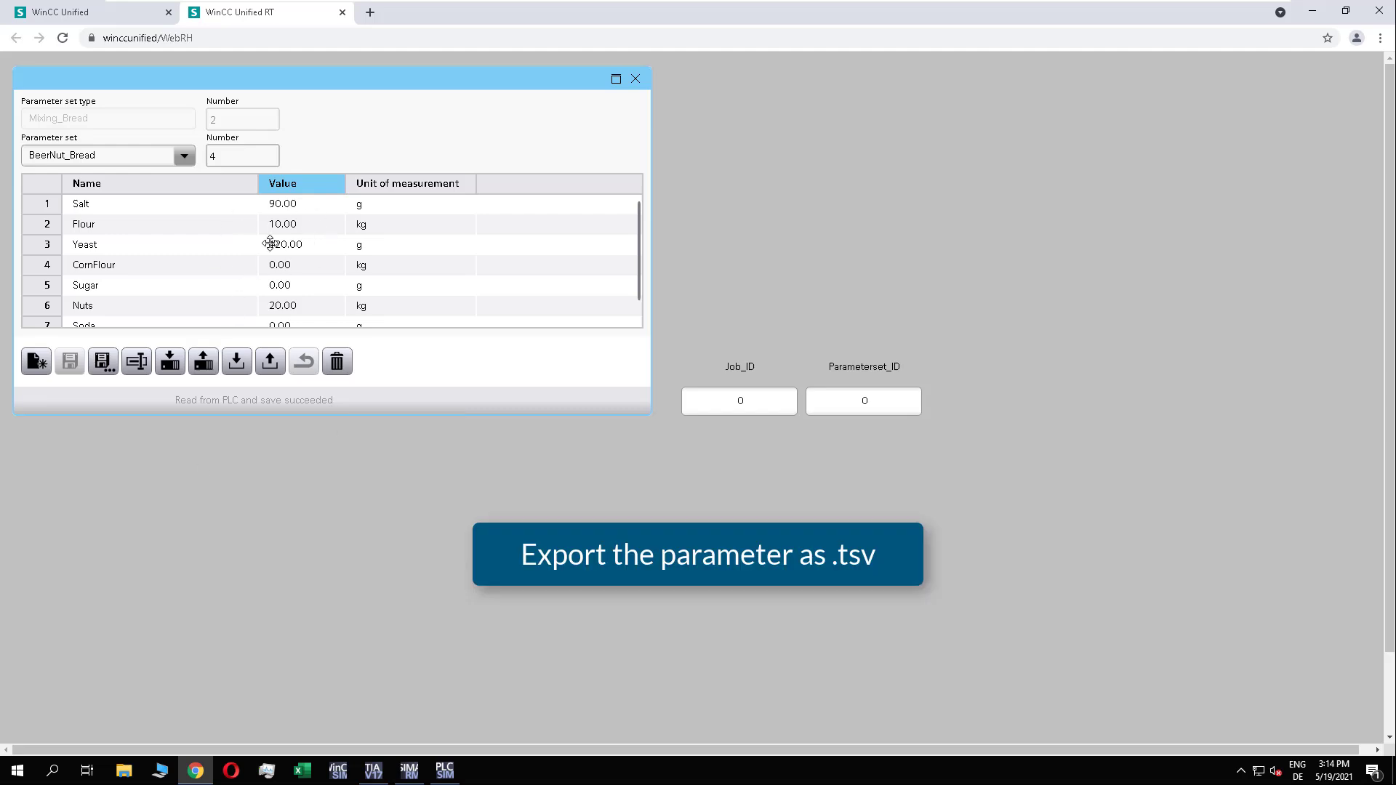
Step: Export the parameter sets as a tab-separated file named Mixing_Bread
click(270, 362)
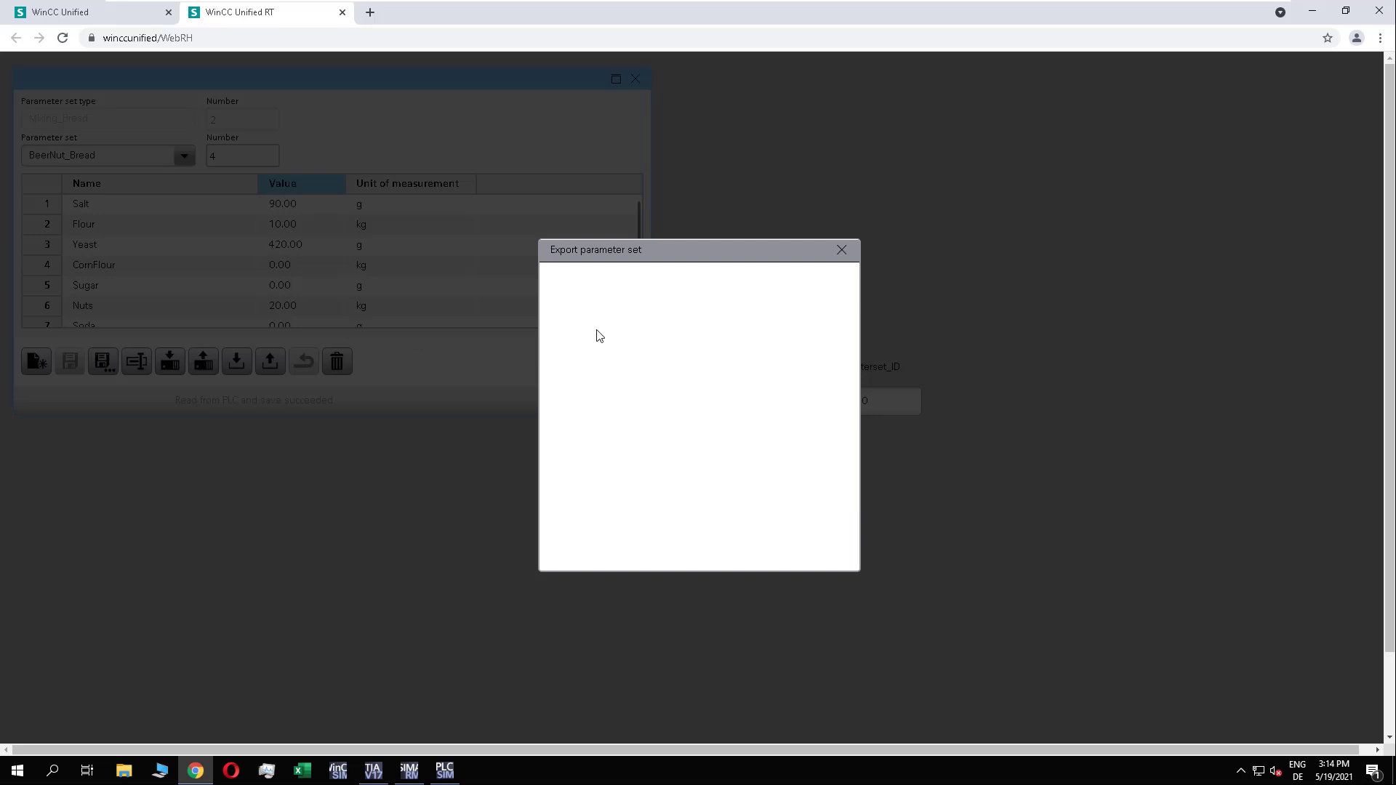
triple_click(564, 310)
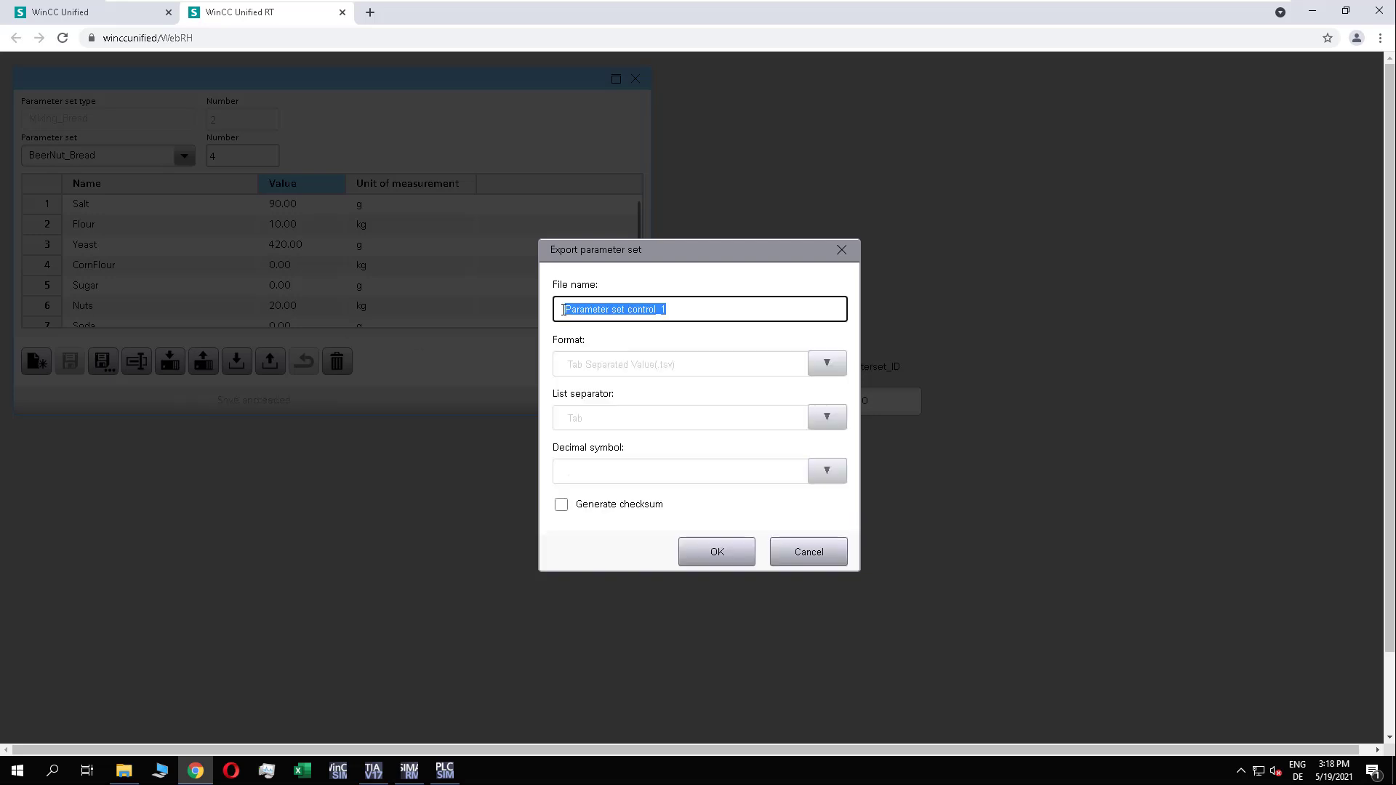
text(Mixing_Bread)
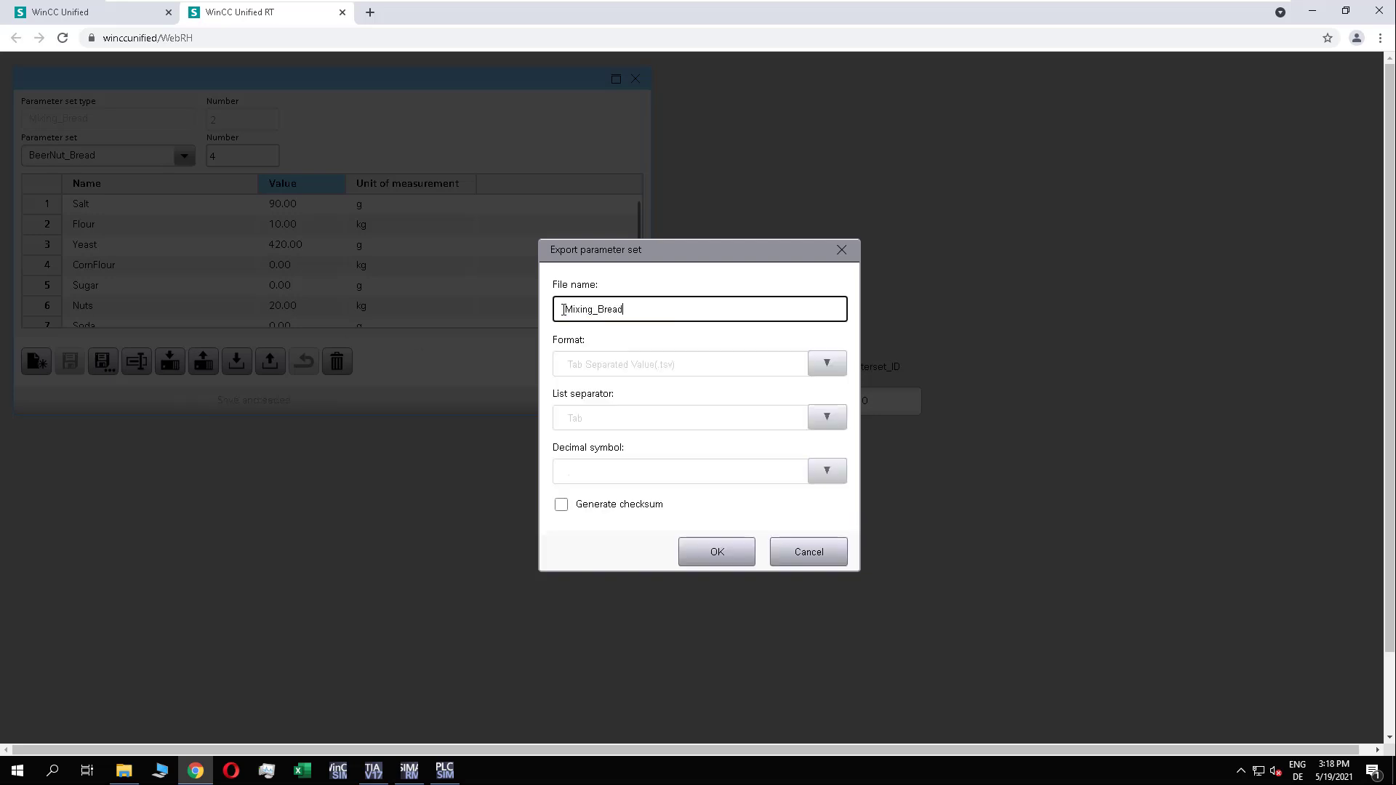
click(714, 552)
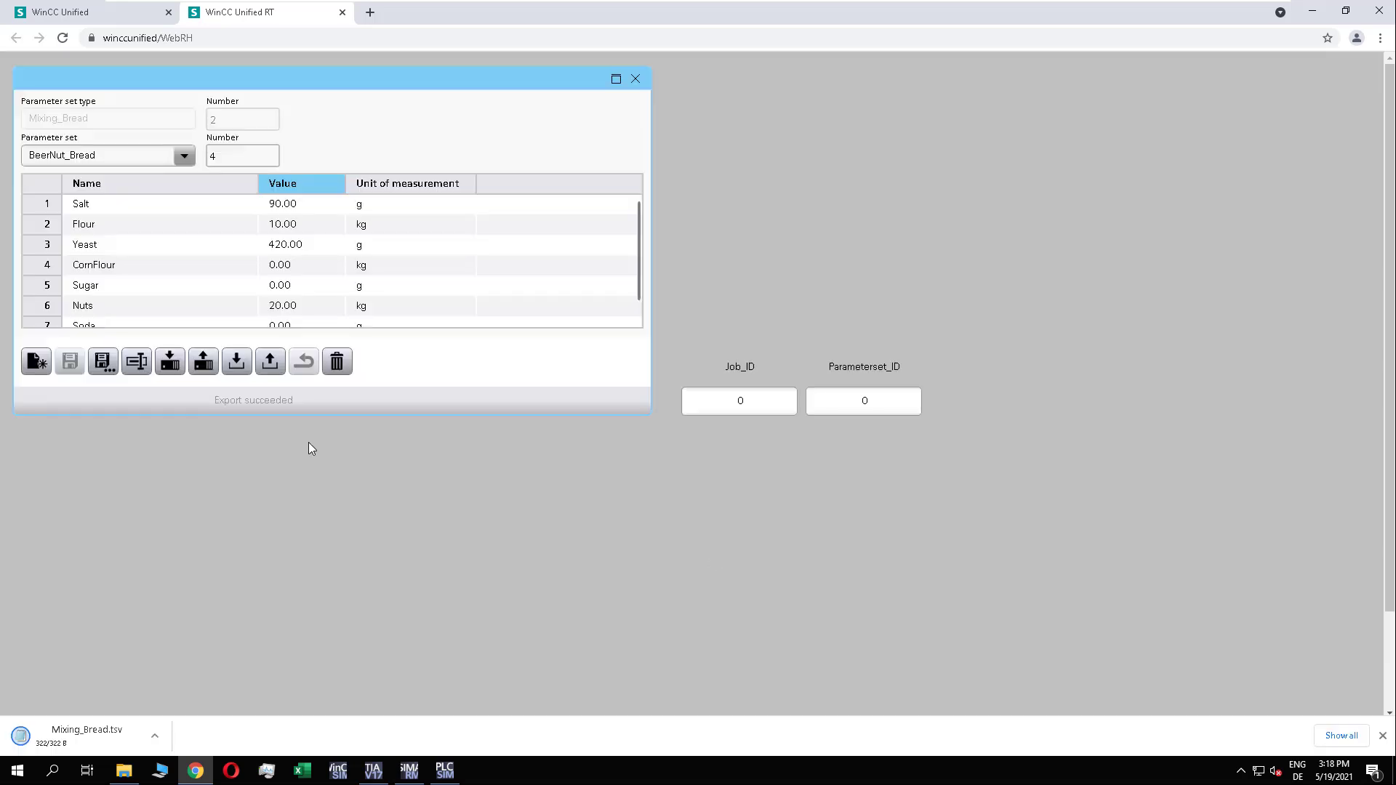
Step: Open the exported Mixing_Bread.tsv, set BeerNut_Bread's Flour to 7 and Beer to 3, and save and close the file
click(76, 737)
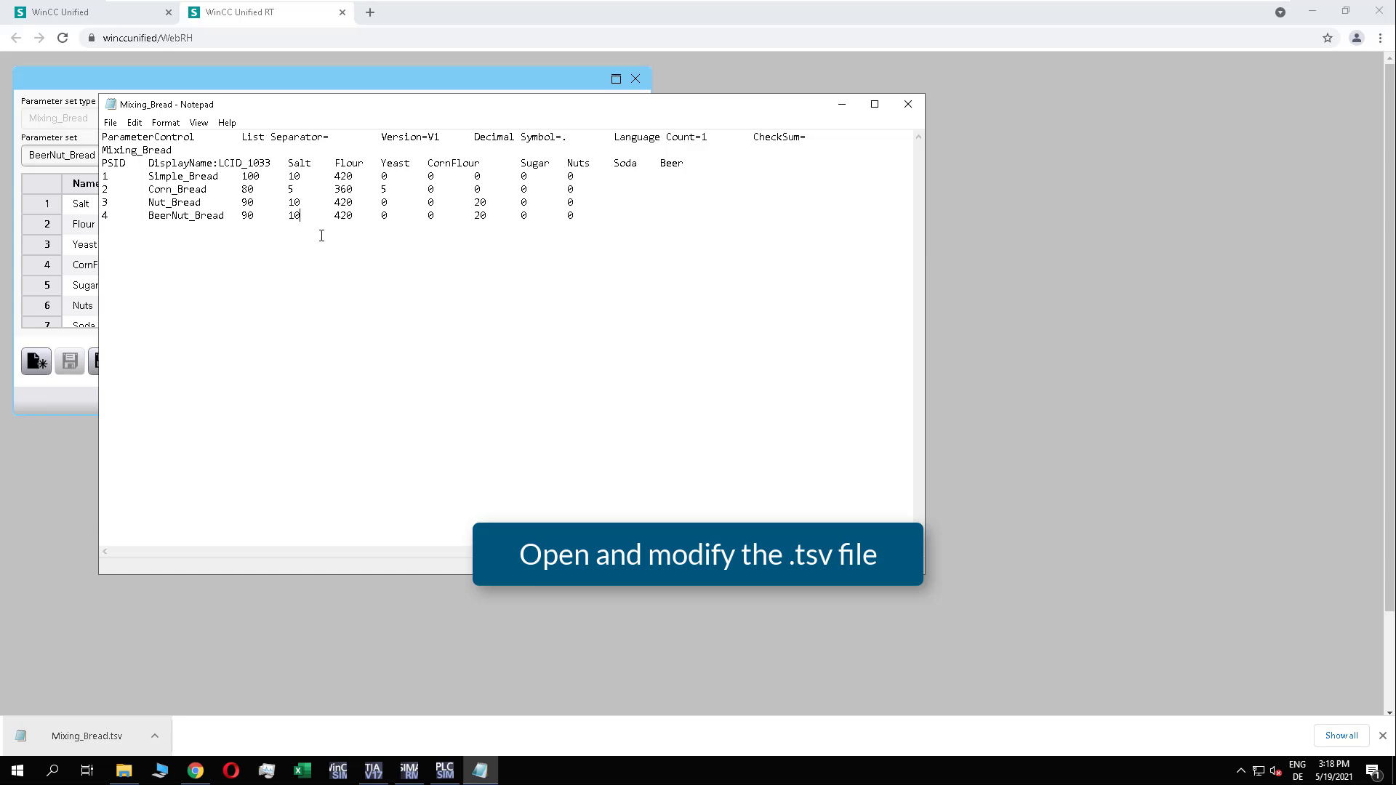
key(shift+Left)
key(shift+Left)
text(7)
click(576, 223)
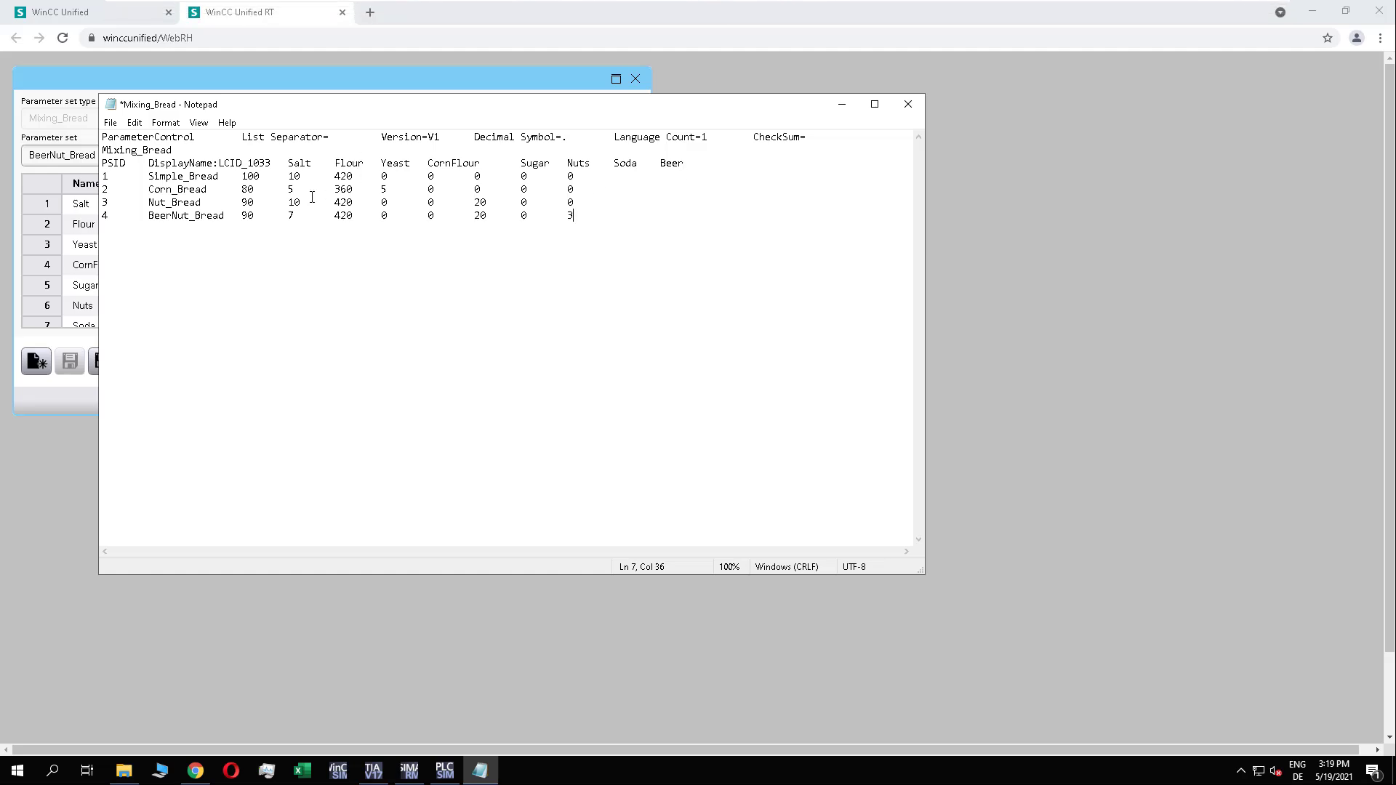
click(110, 123)
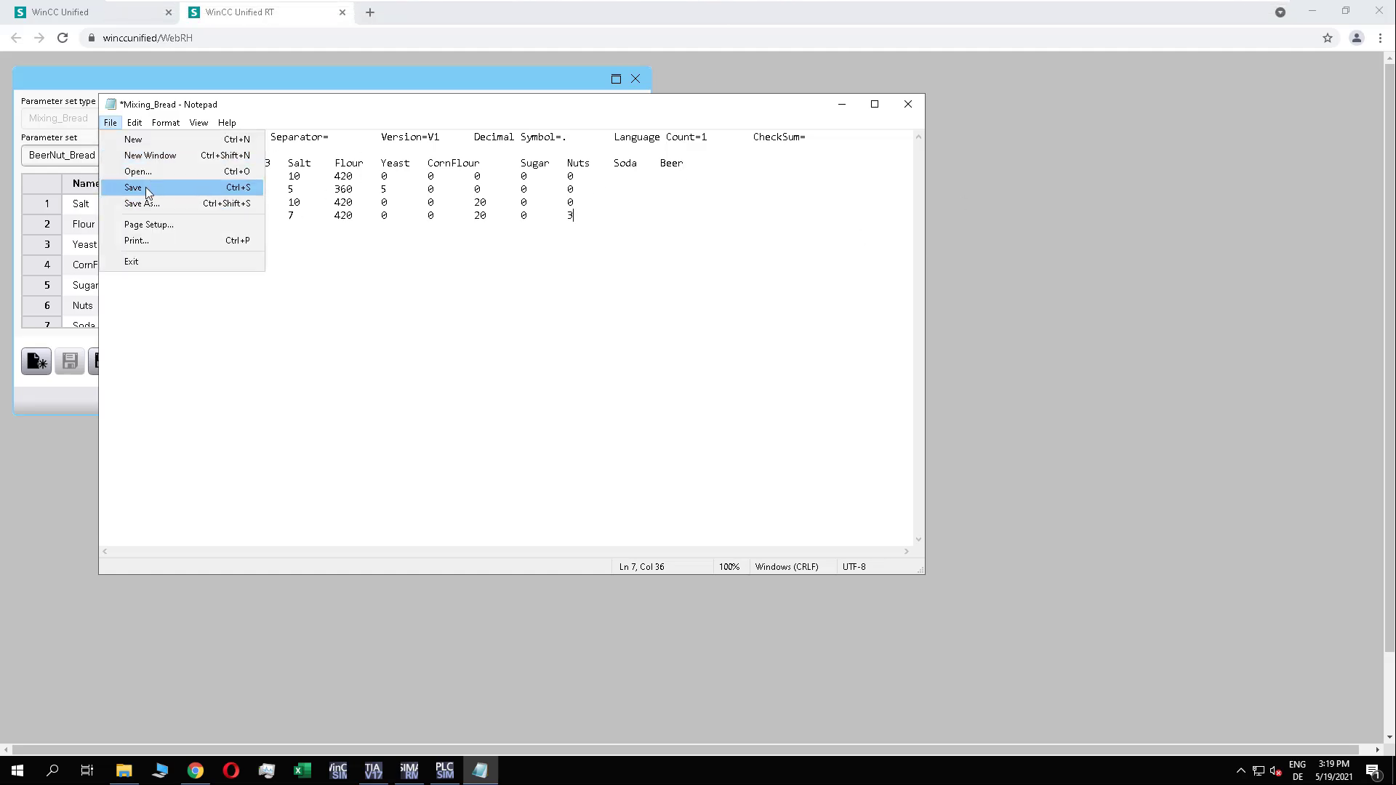
click(140, 186)
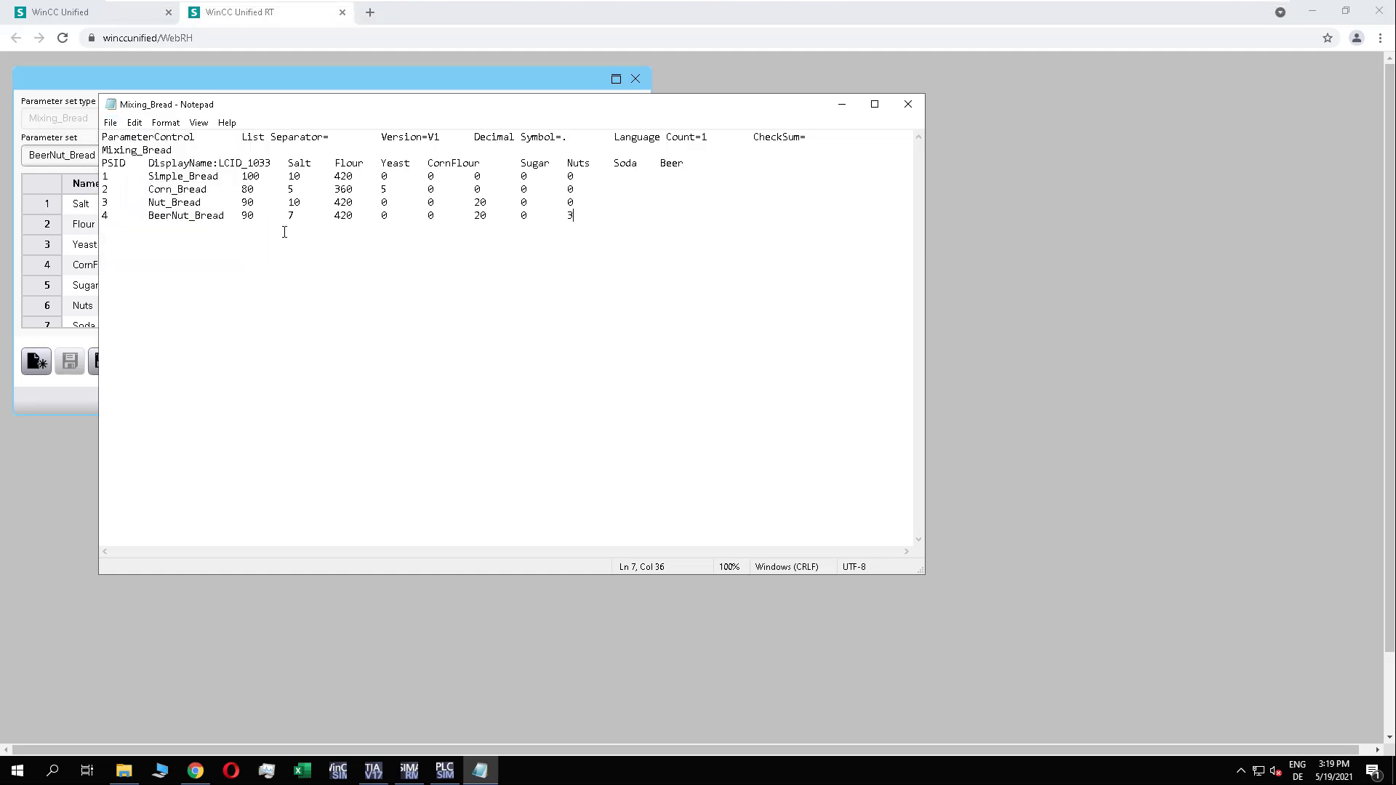
click(909, 107)
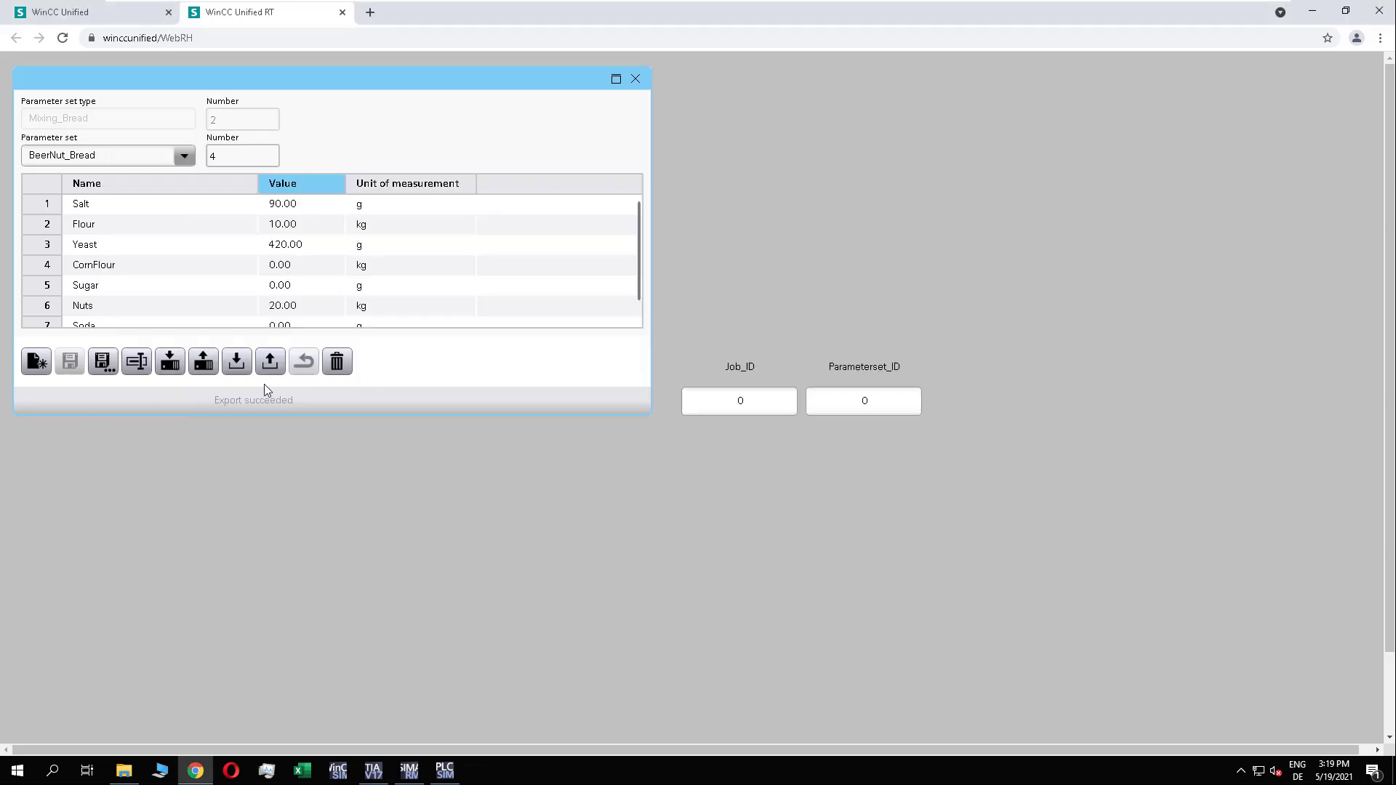
Step: Import Mixing_Bread.tsv with overwriting of existing parameter sets and check the Flour and Beer values of BeerNut_Bread
click(236, 361)
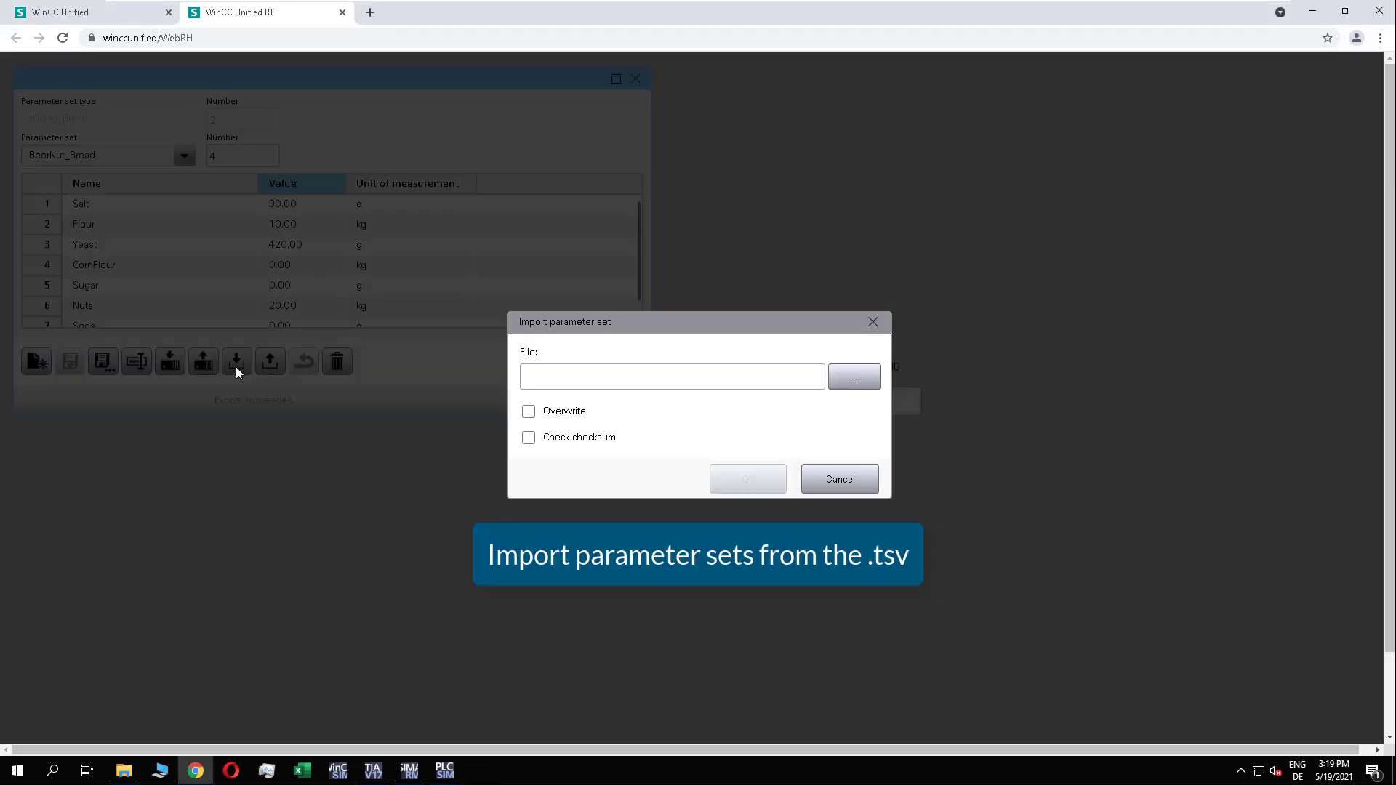
click(854, 376)
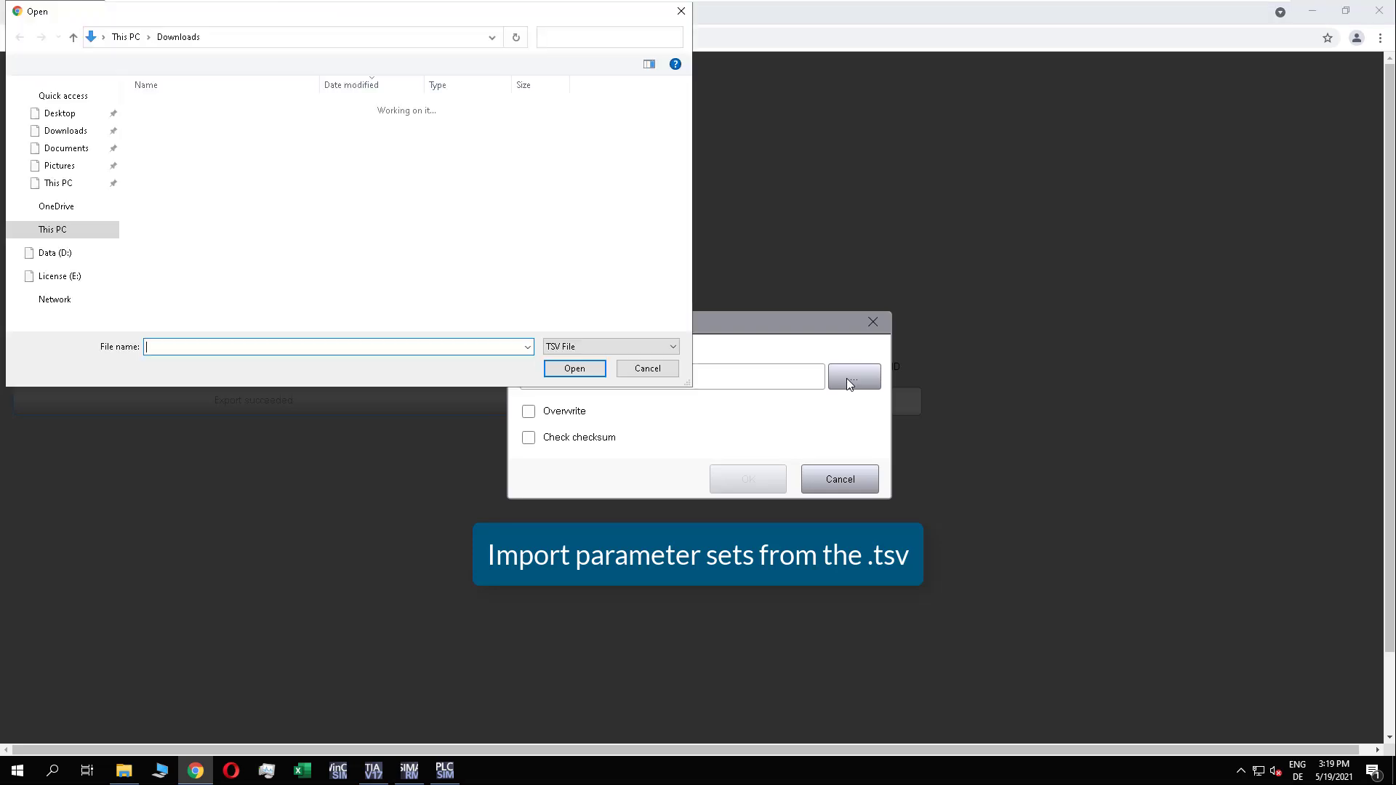
click(220, 129)
click(560, 370)
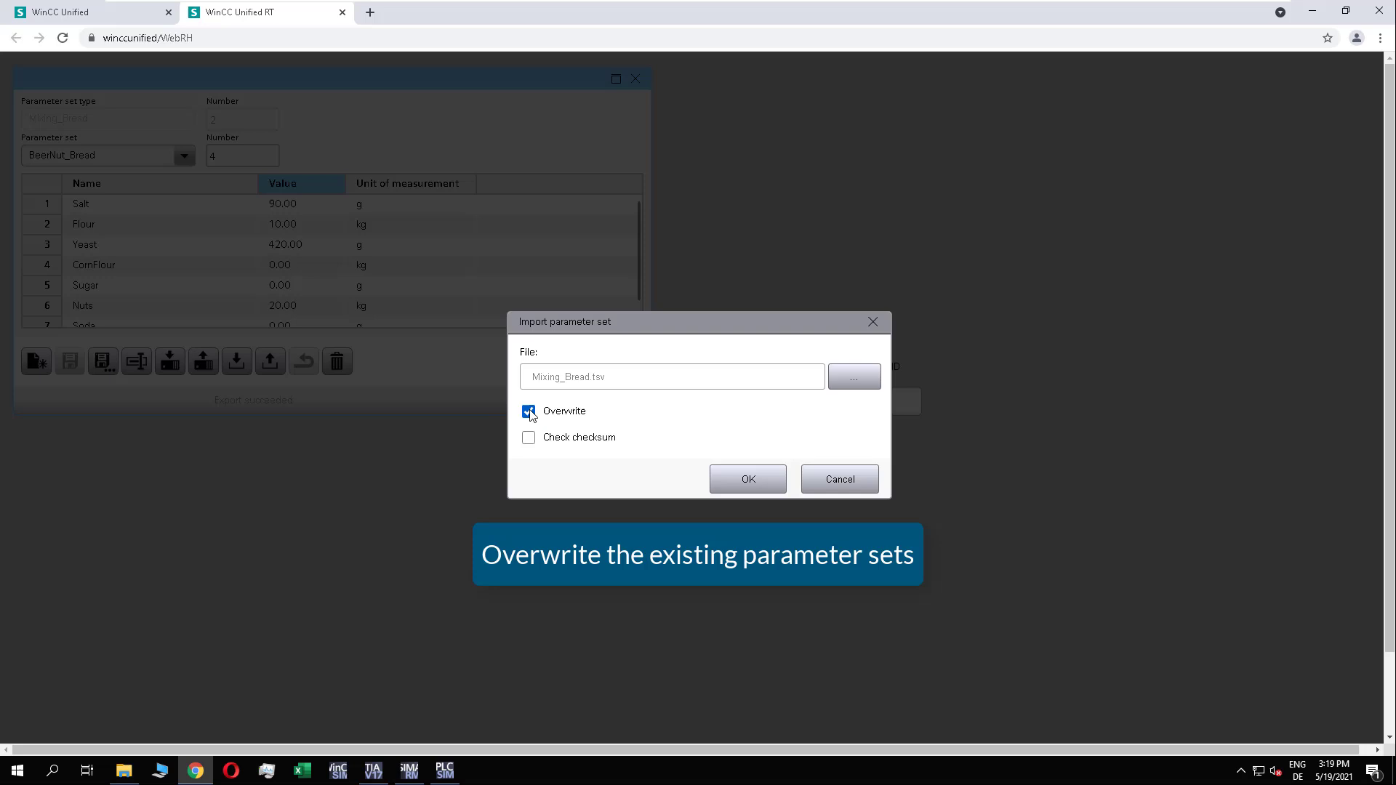
click(753, 474)
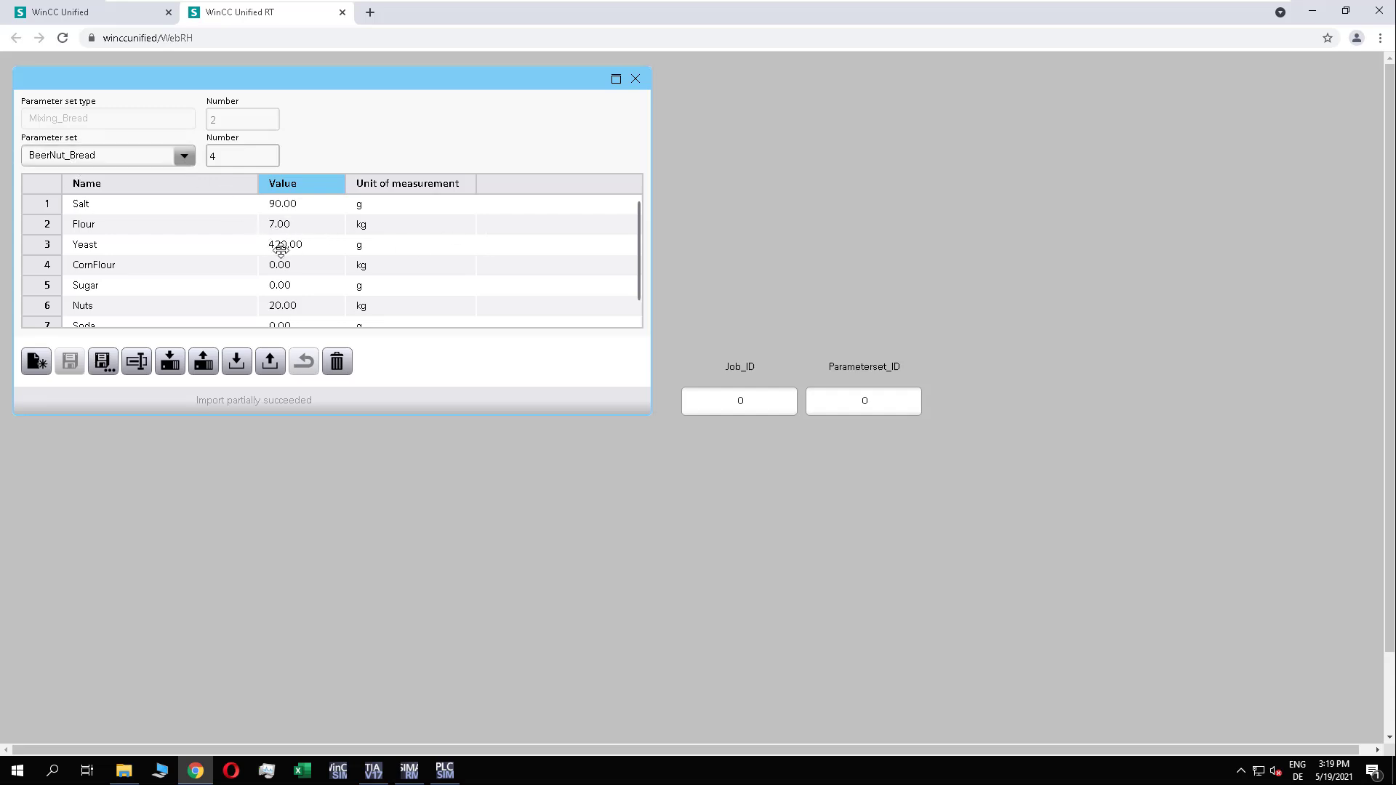
scroll(635, 242, down, 1)
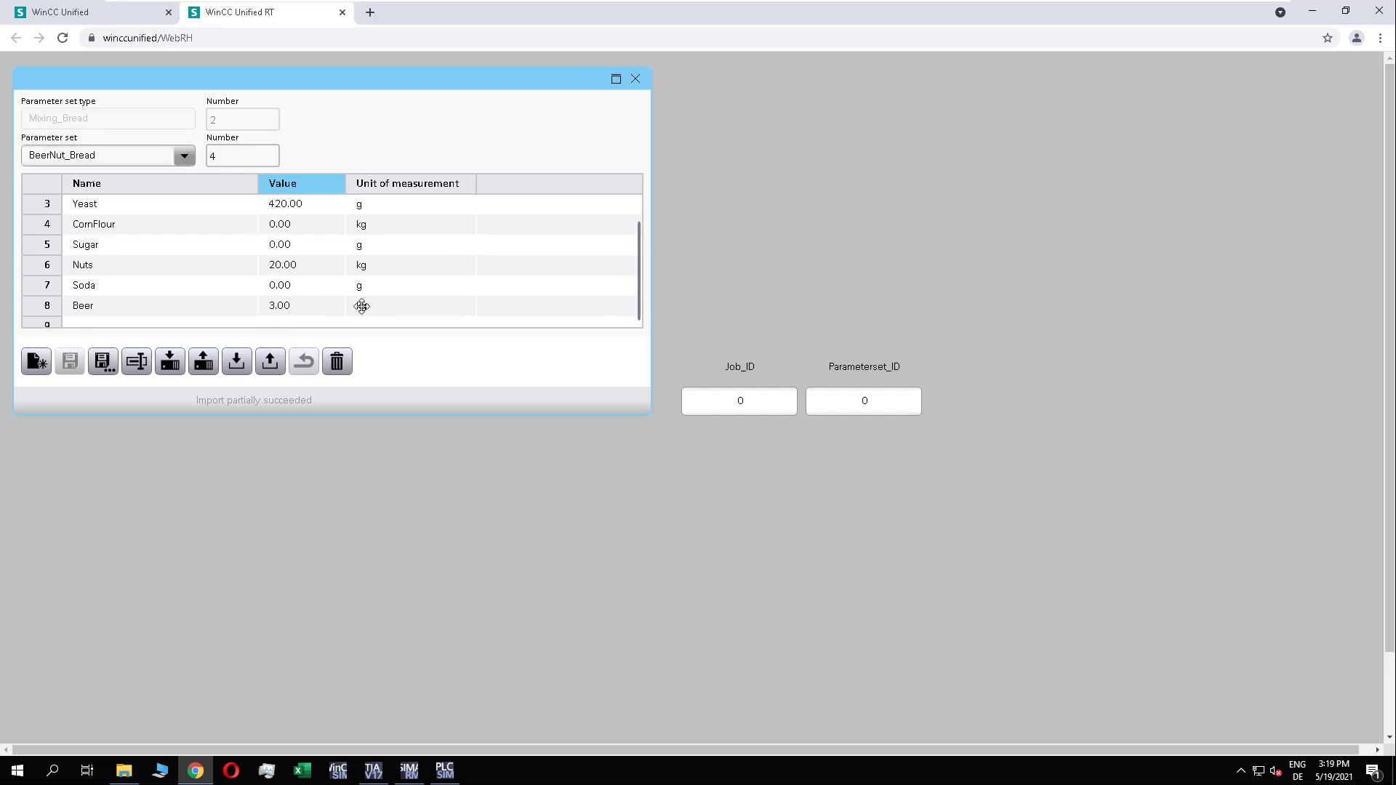
Step: Switch to TIA Portal, go online with PLC_1 and turn on monitoring of the actual values in BreadDB
drag(640, 236, 639, 215)
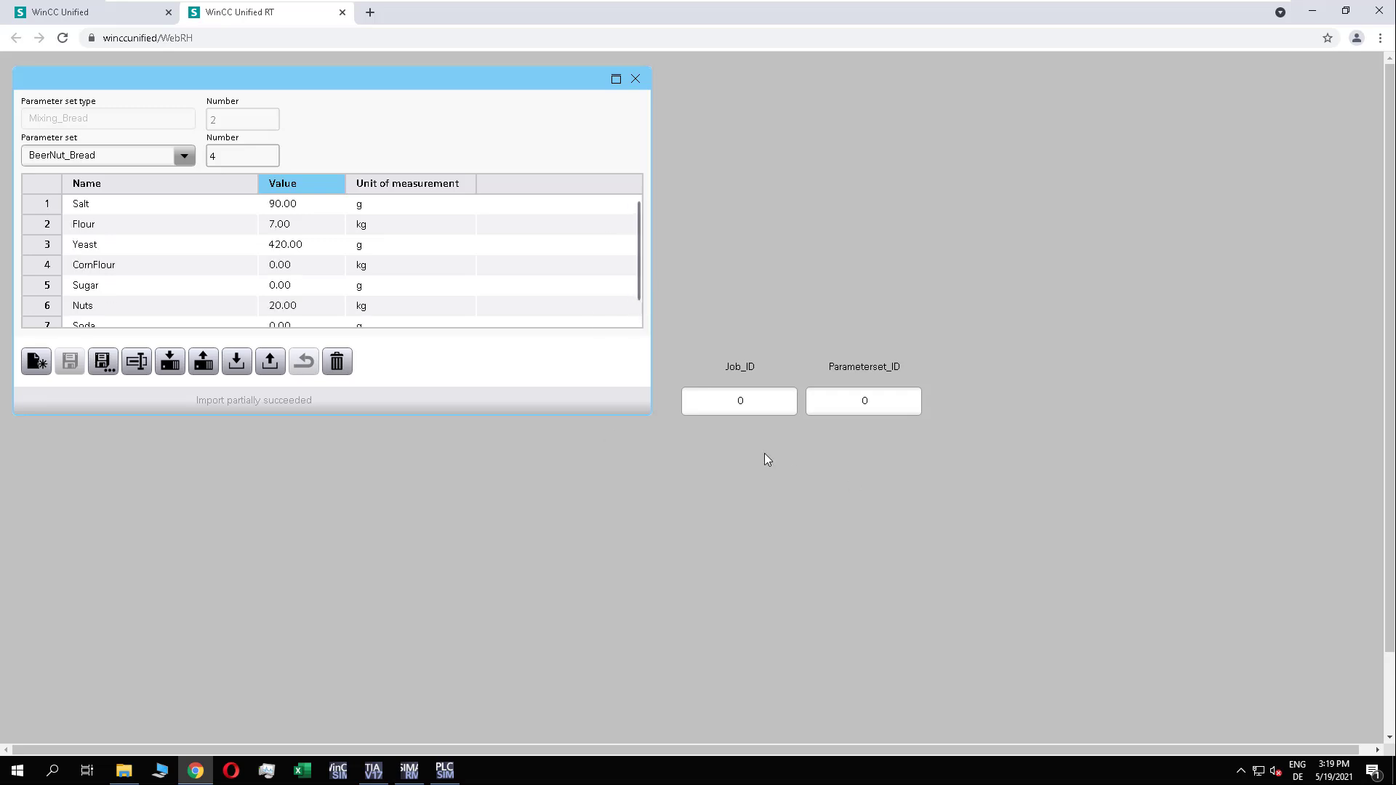
click(757, 398)
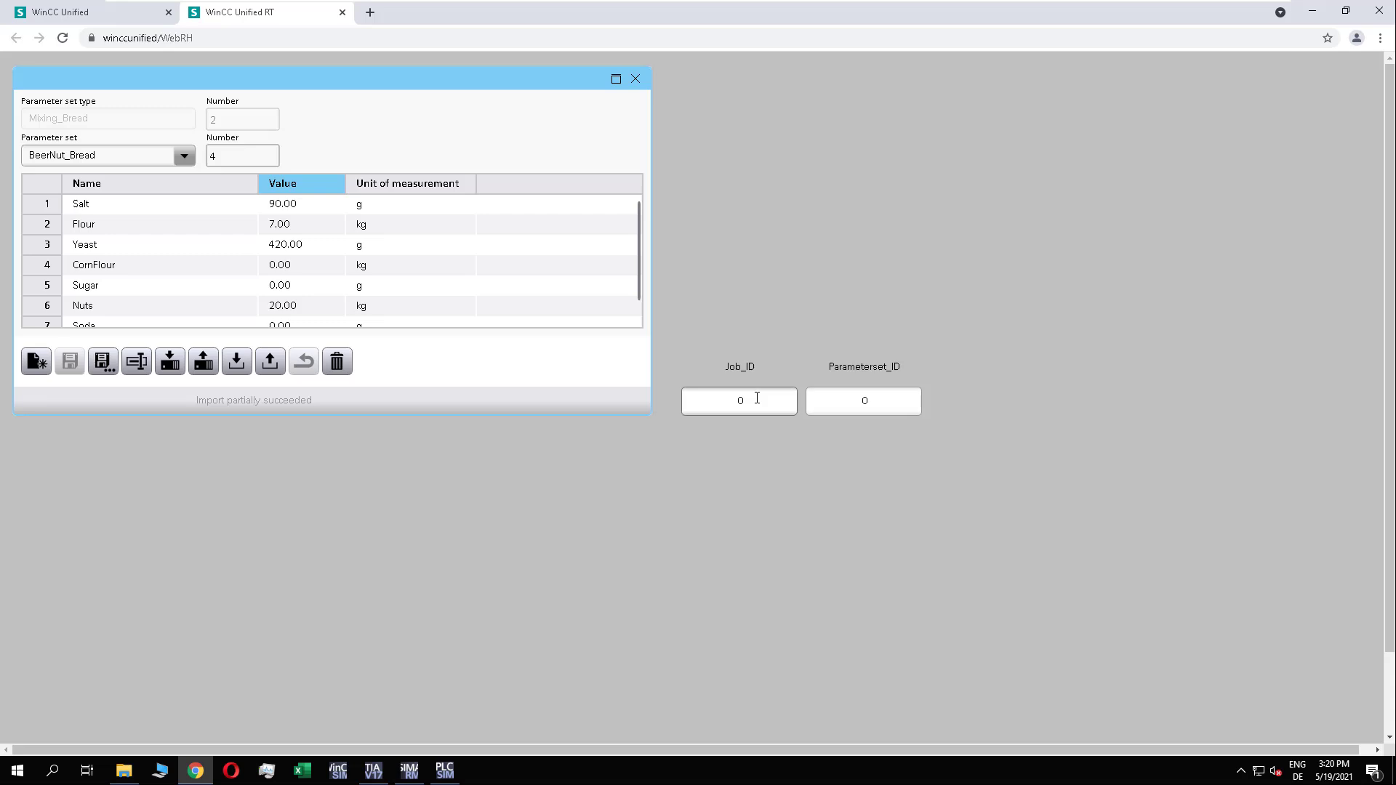
click(373, 770)
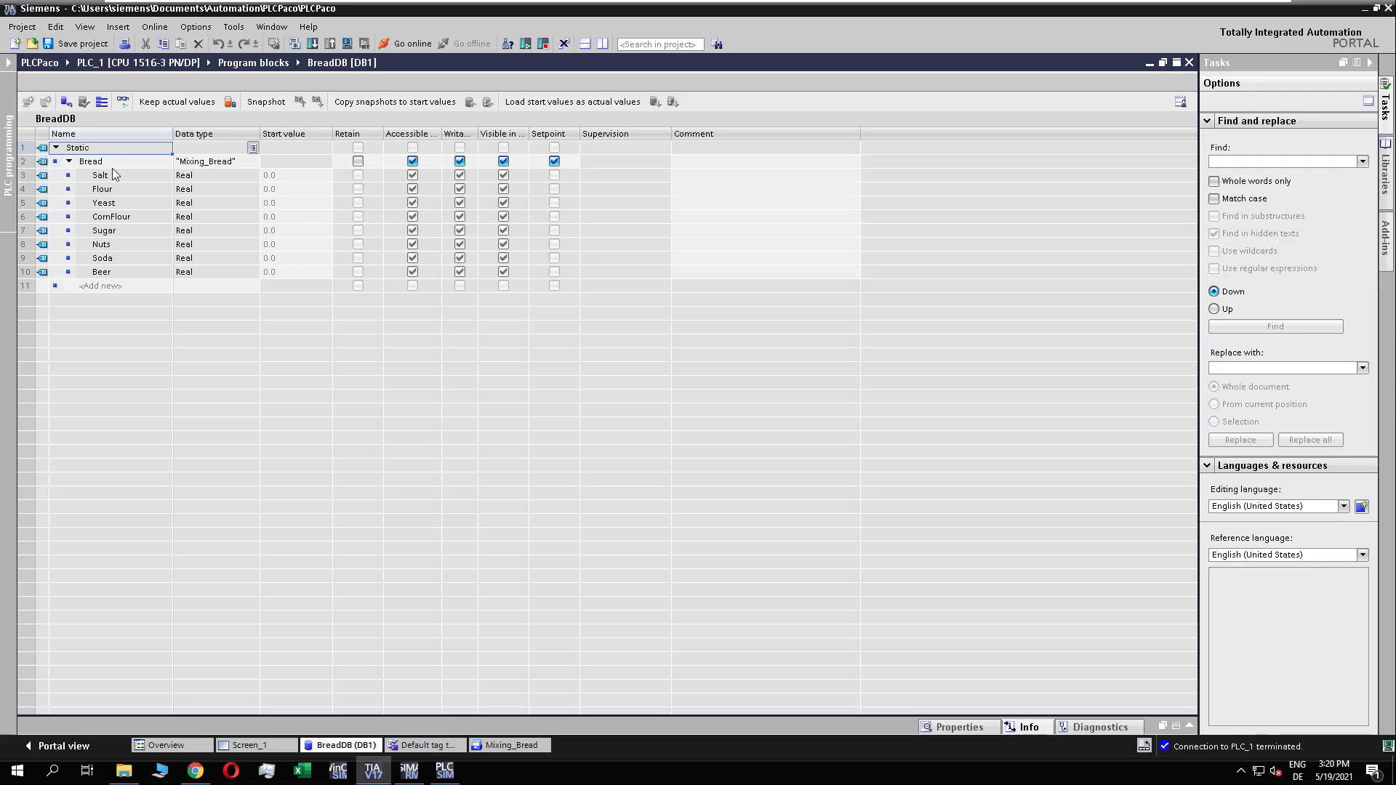
click(407, 44)
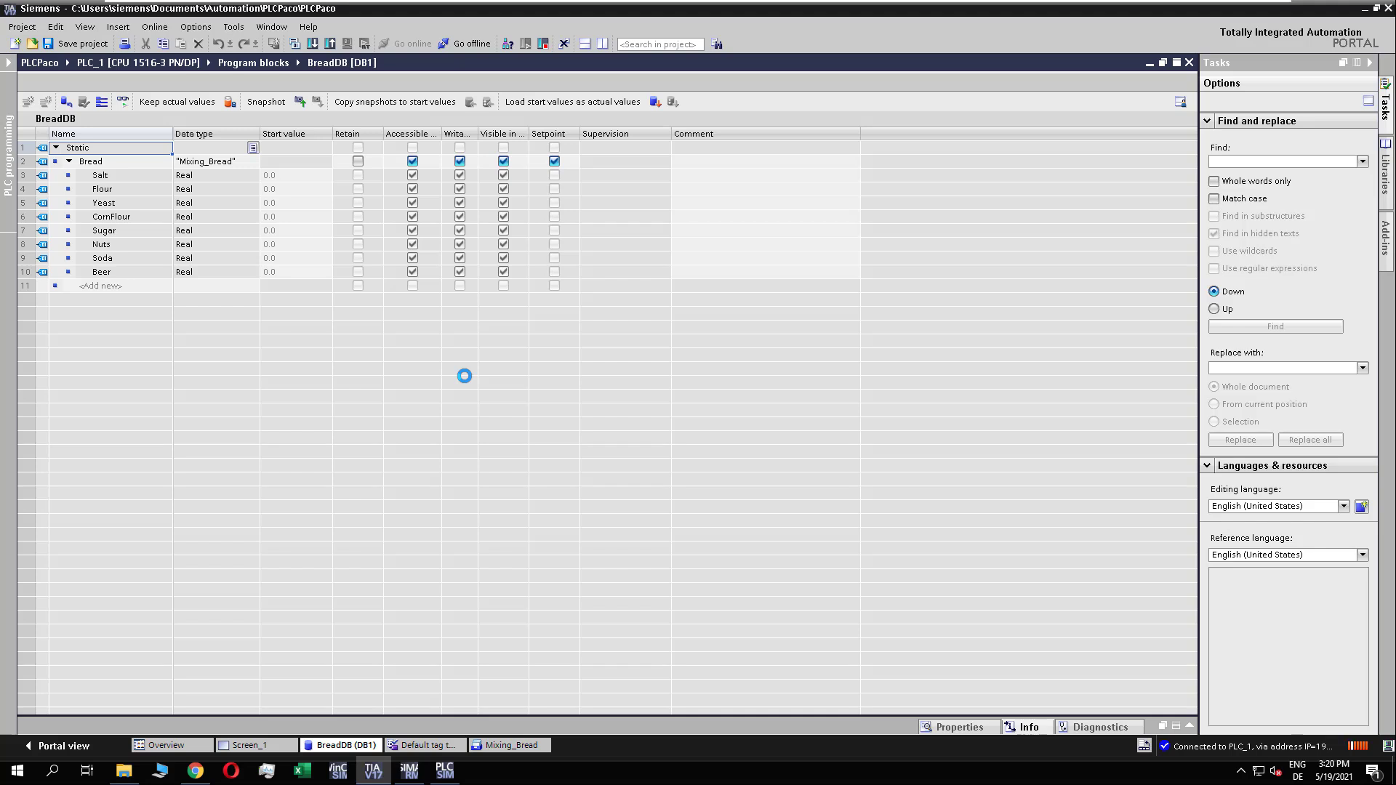
click(226, 226)
click(200, 208)
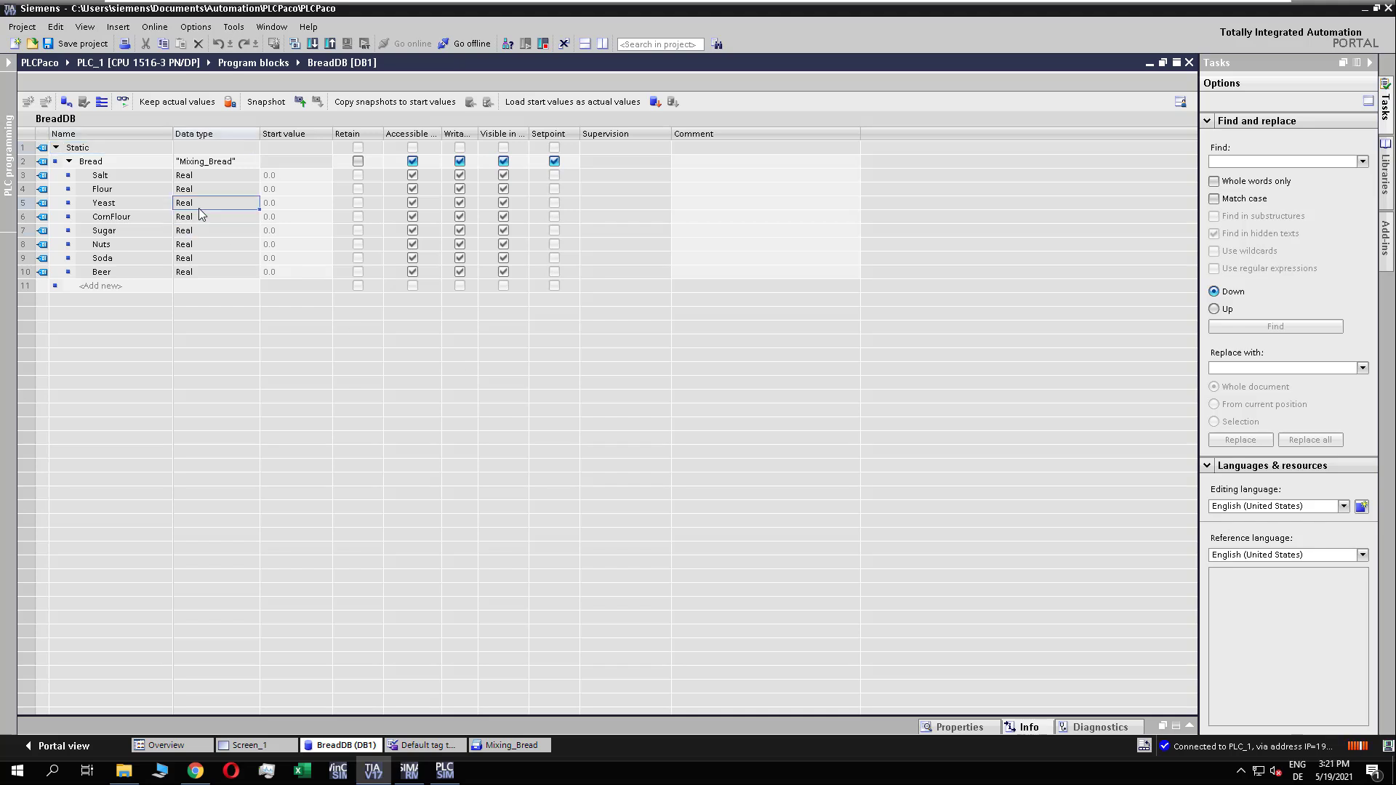
click(122, 102)
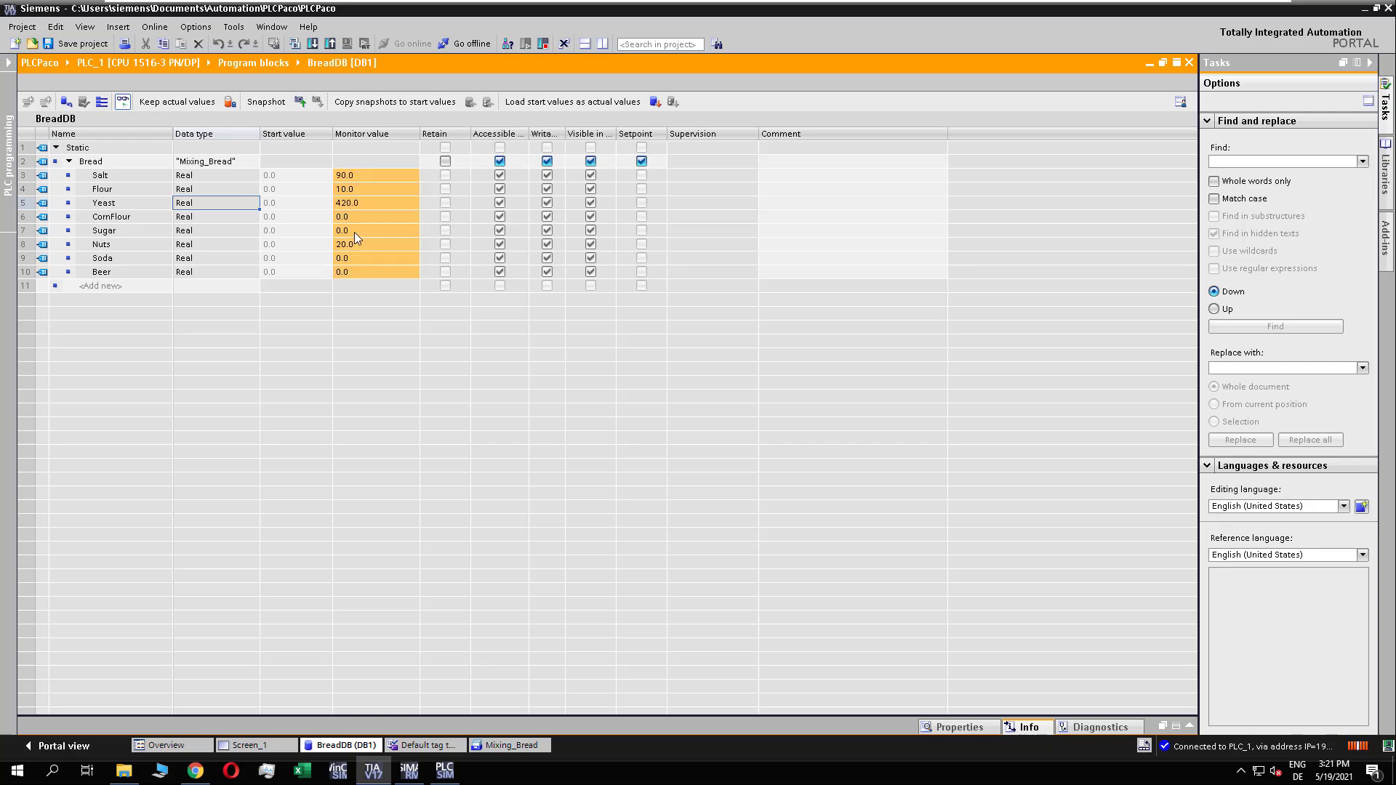
Step: Return to the WinCC Unified runtime and select the BeerNut_Bread parameter set
click(373, 769)
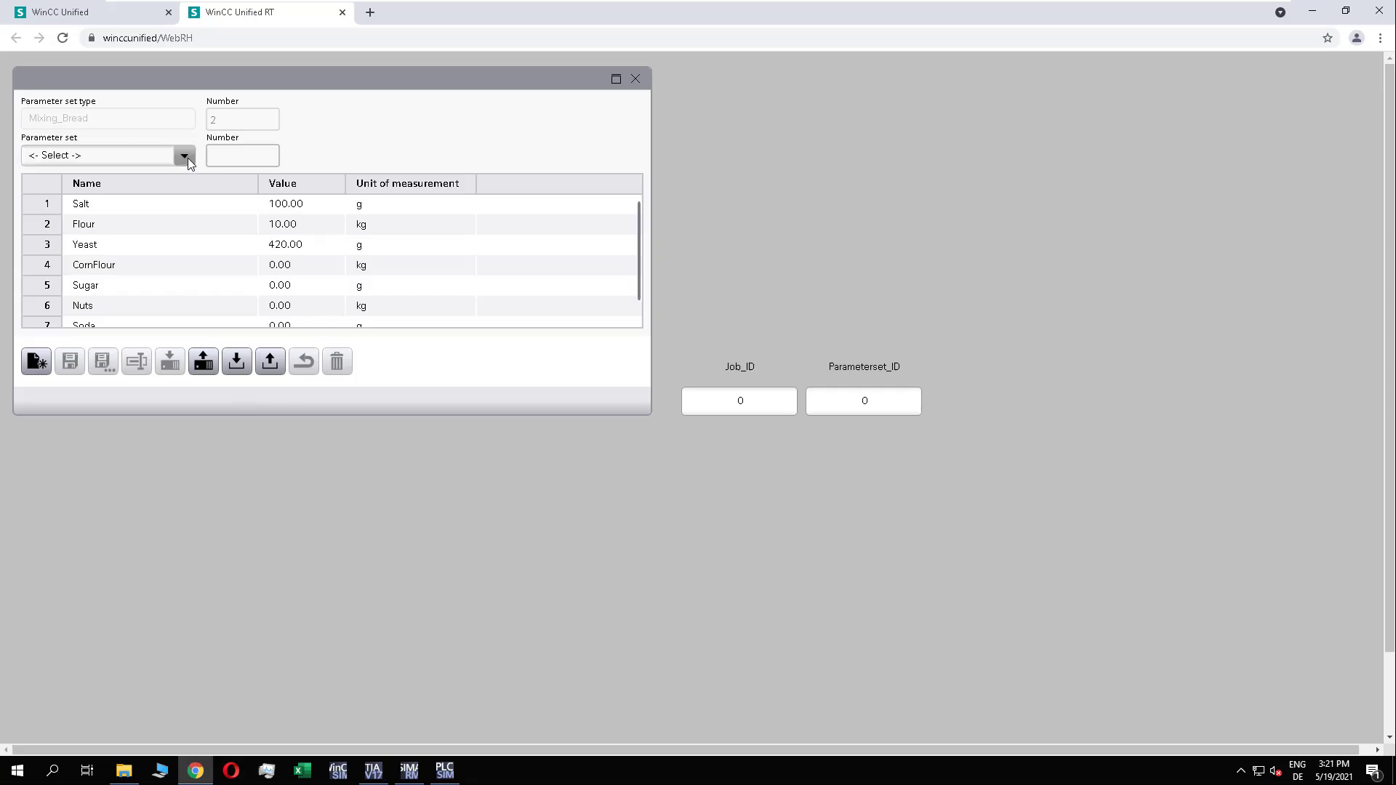
click(186, 159)
click(184, 164)
click(183, 167)
click(62, 269)
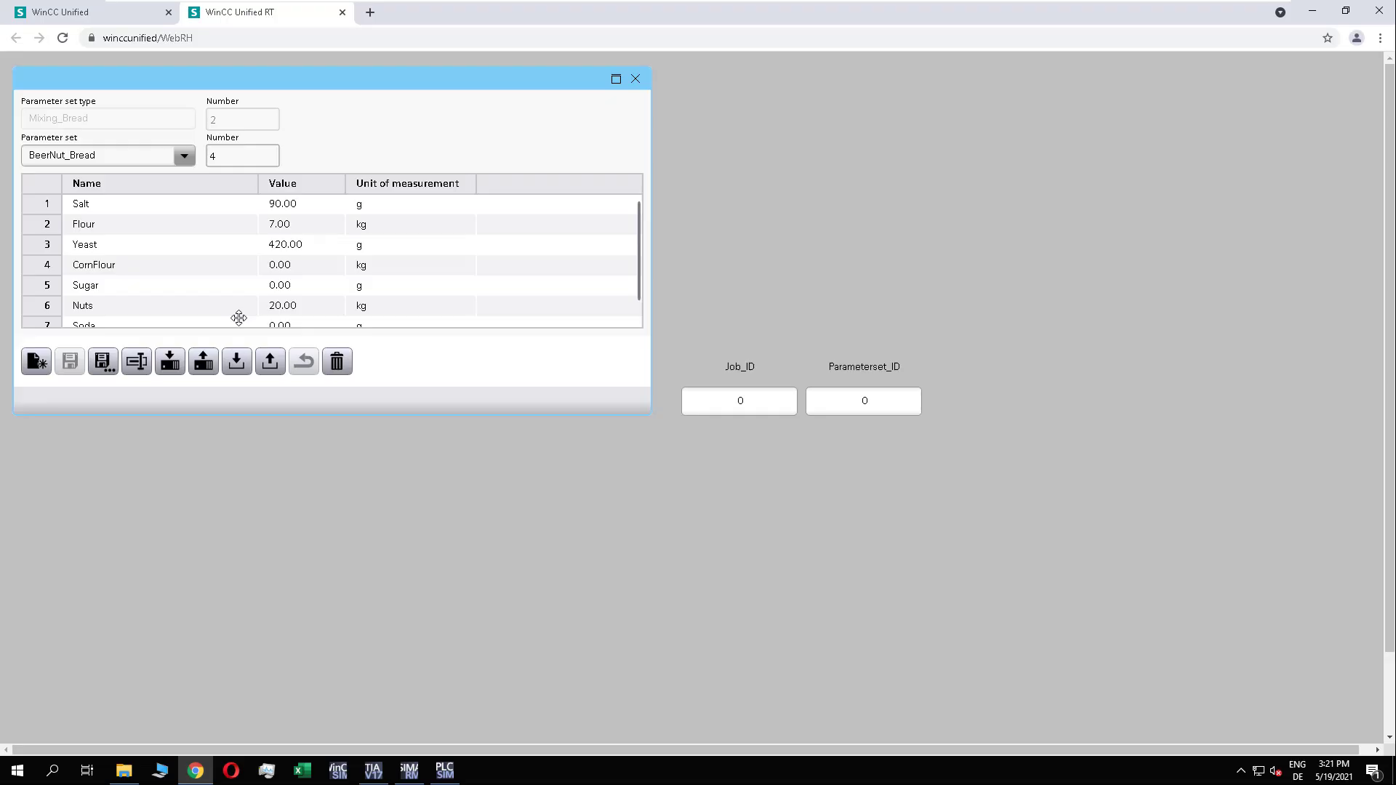
Step: Set Parameterset_ID to 3
click(868, 404)
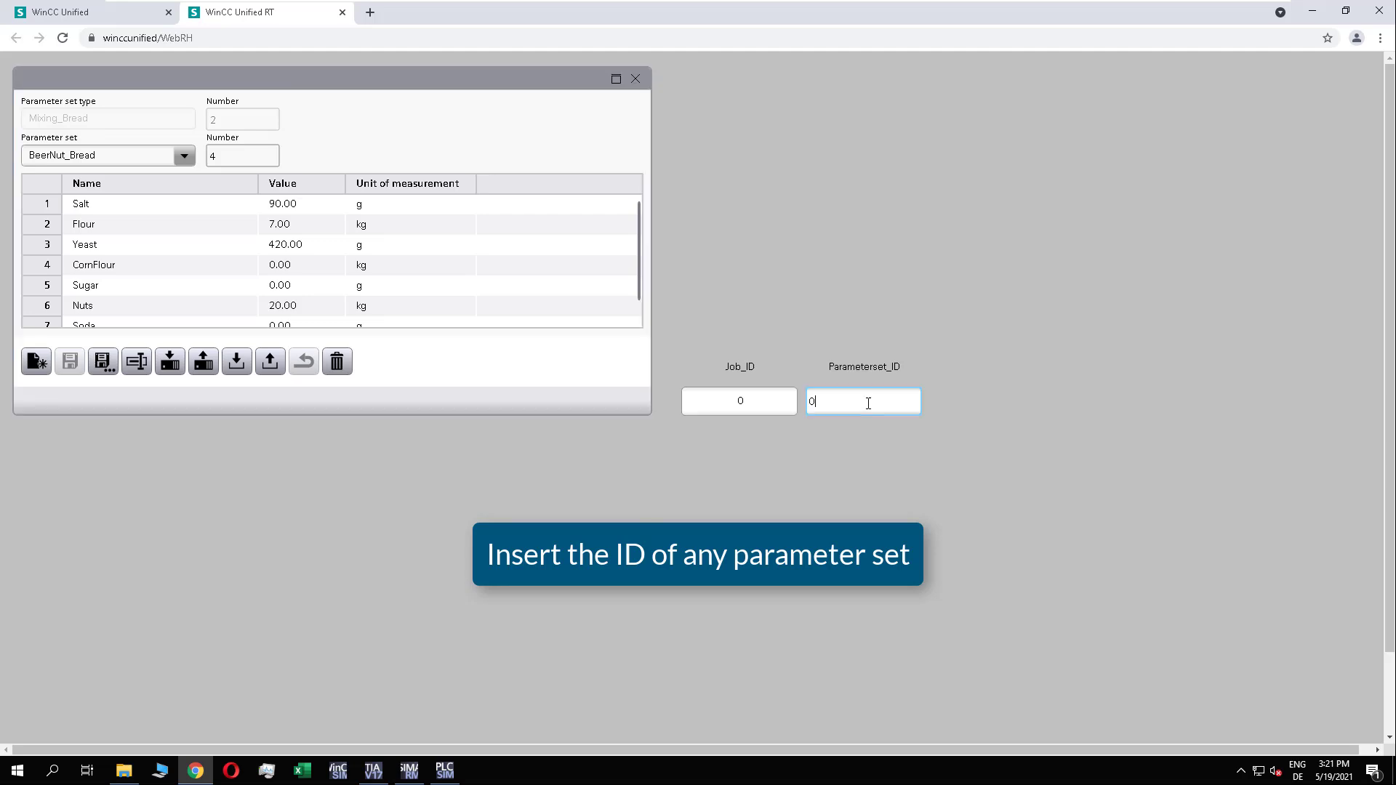
text(1)
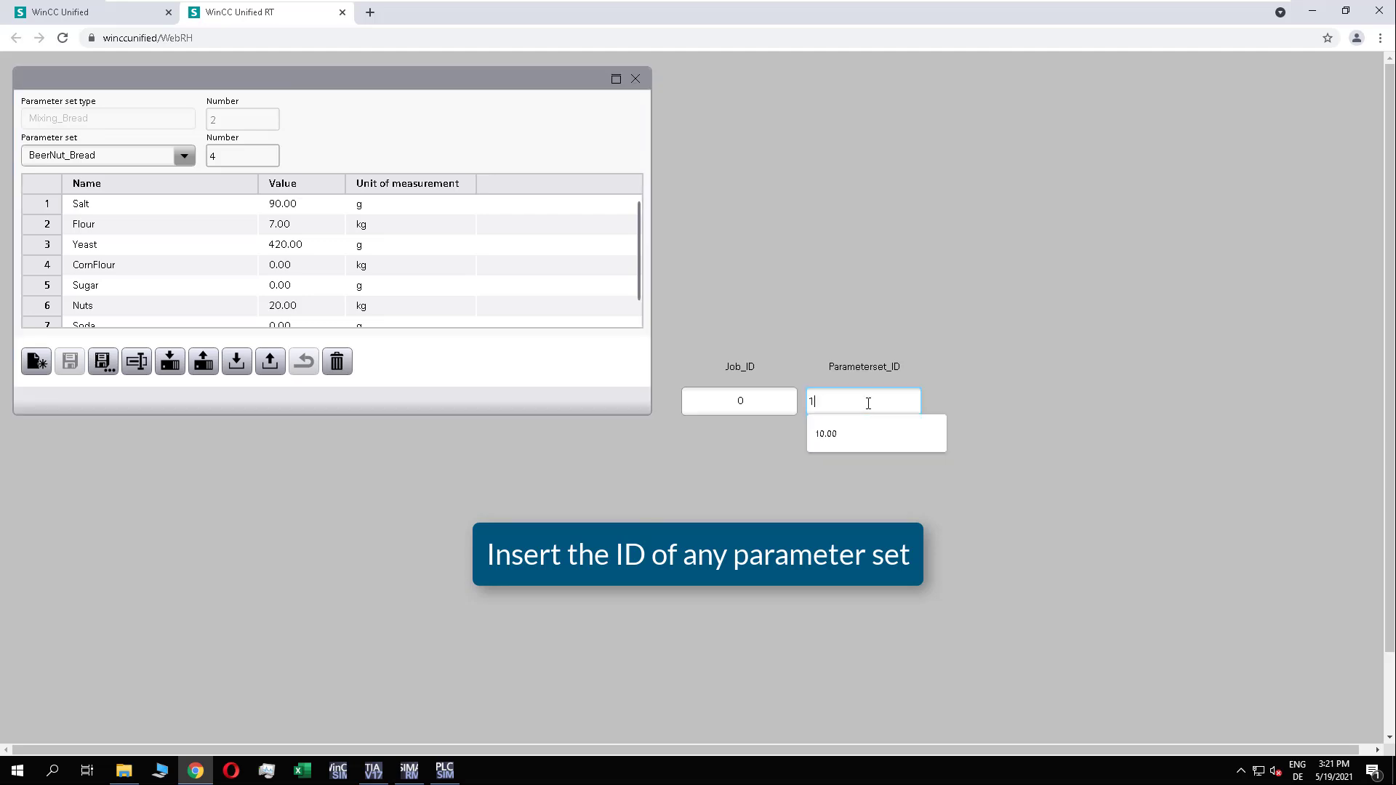
key(BackSpace)
text(3)
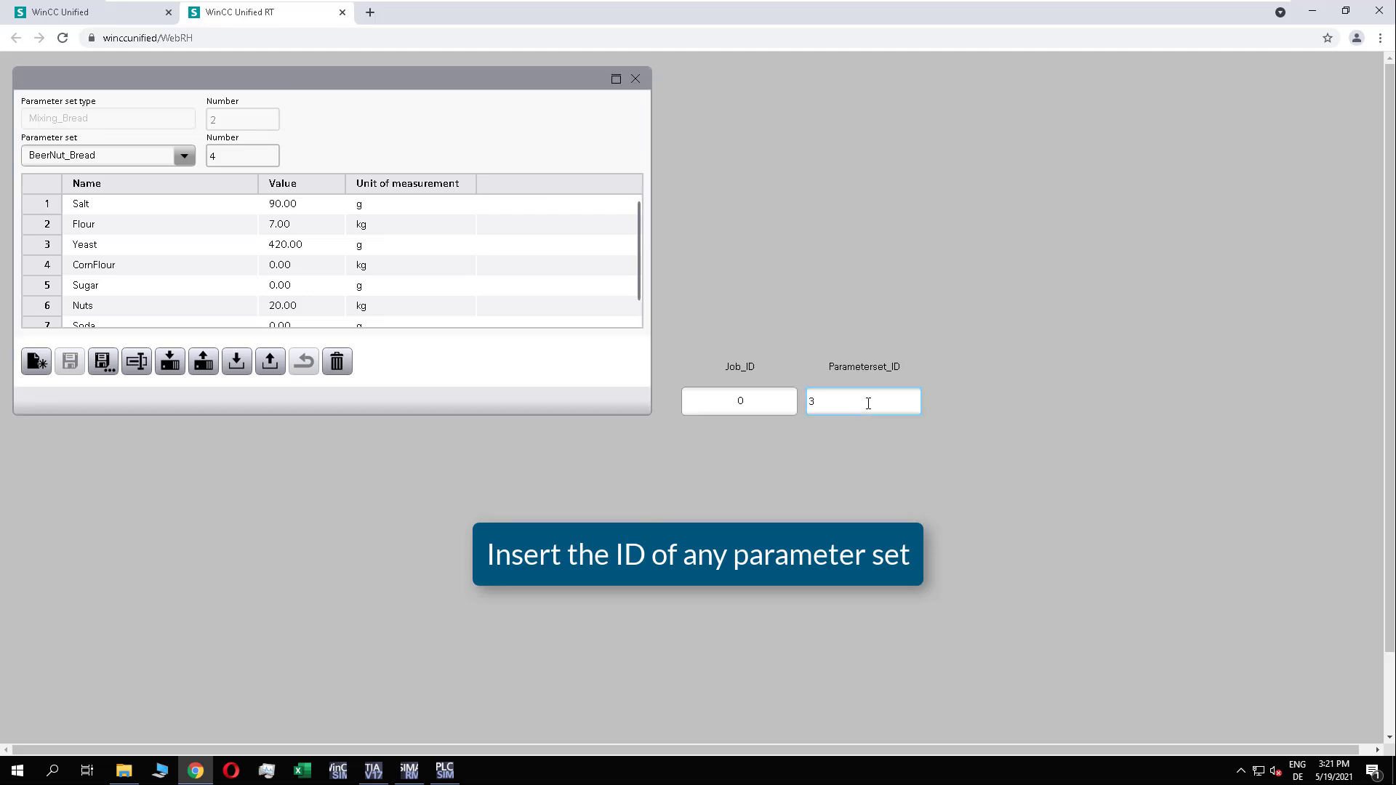
key(Return)
click(736, 404)
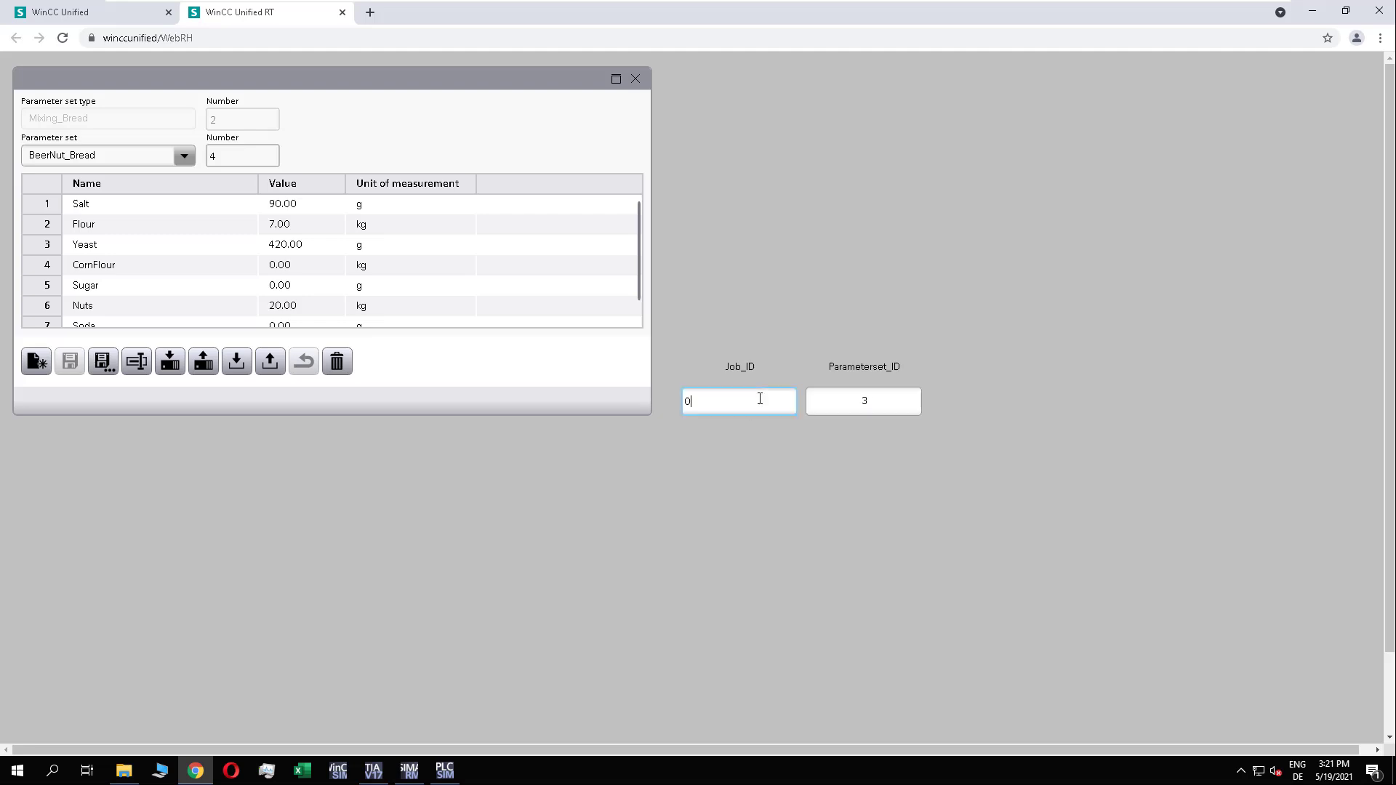
Step: Set Parameterset_ID to 4 and enter Job_ID 7 to load BeerNut_Bread to the PLC
click(881, 399)
double_click(868, 407)
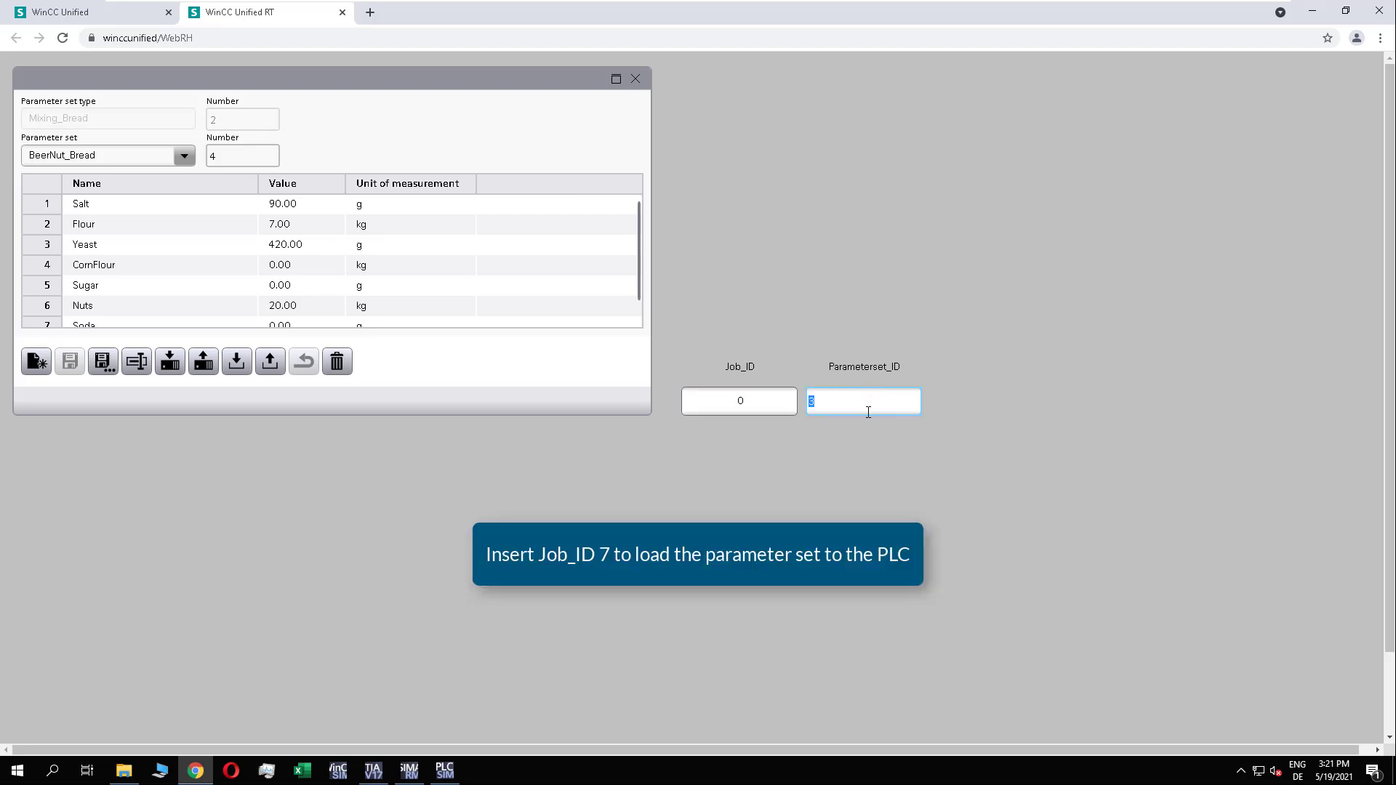
text(3)
key(Return)
double_click(757, 400)
text(7)
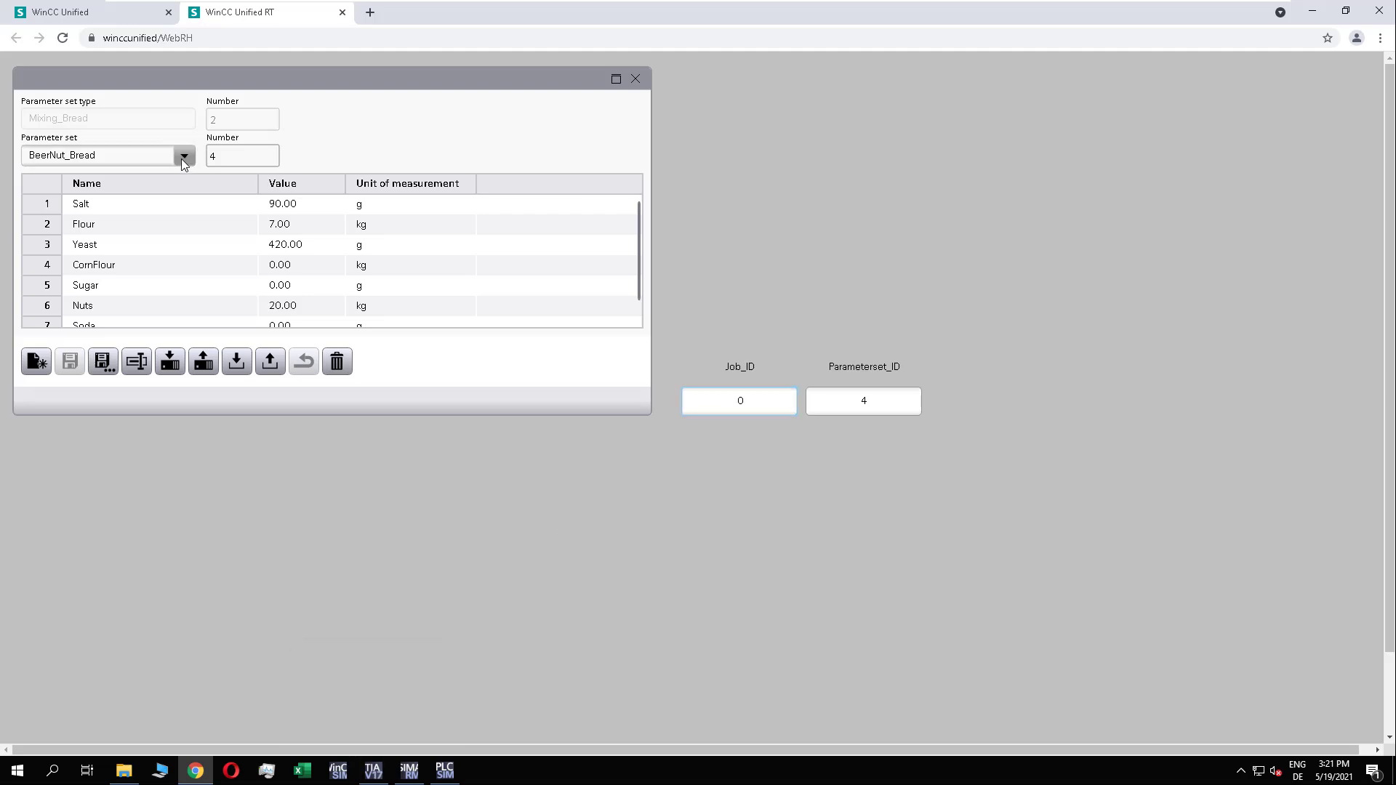
Step: Reselect BeerNut_Bread and compare its values with the monitor values of BreadDB in TIA Portal
click(184, 157)
click(181, 274)
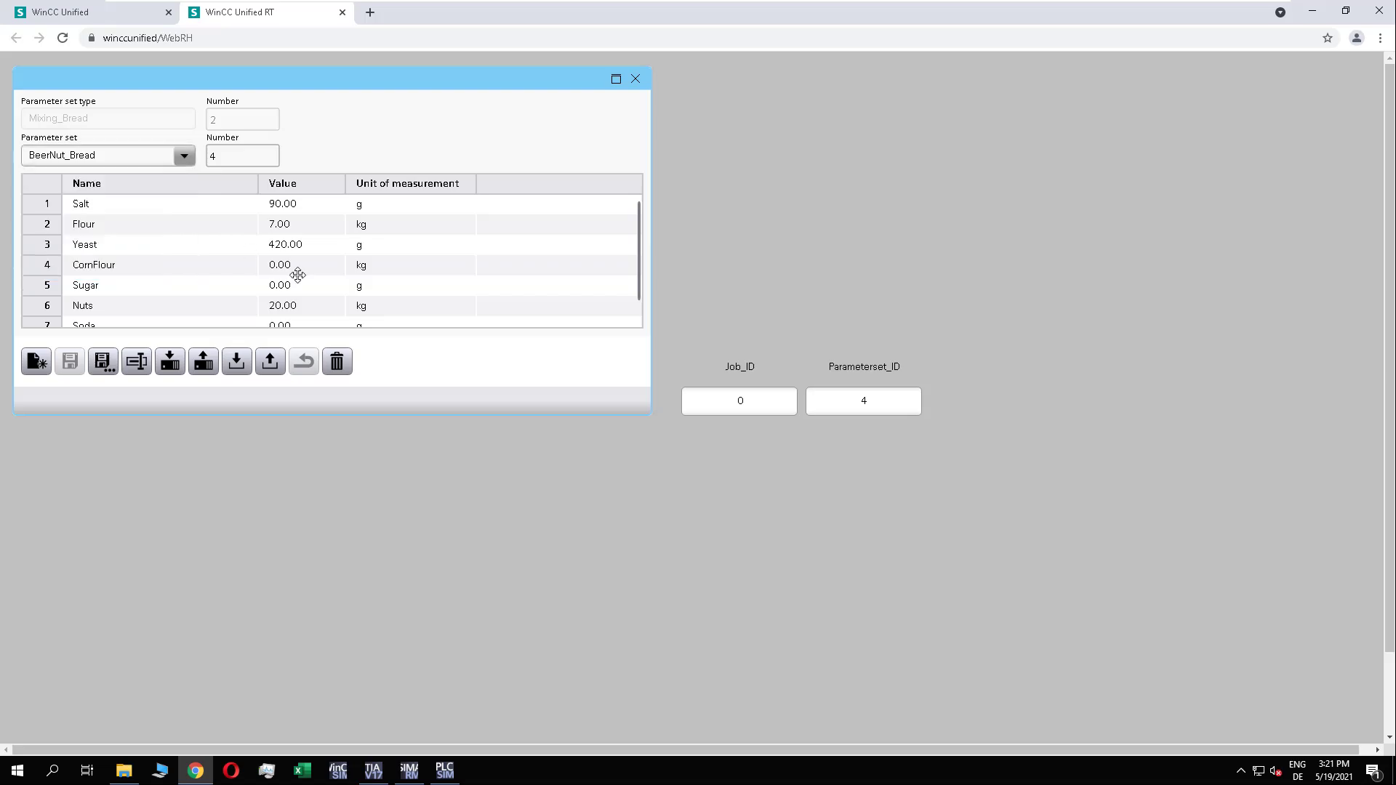
click(389, 773)
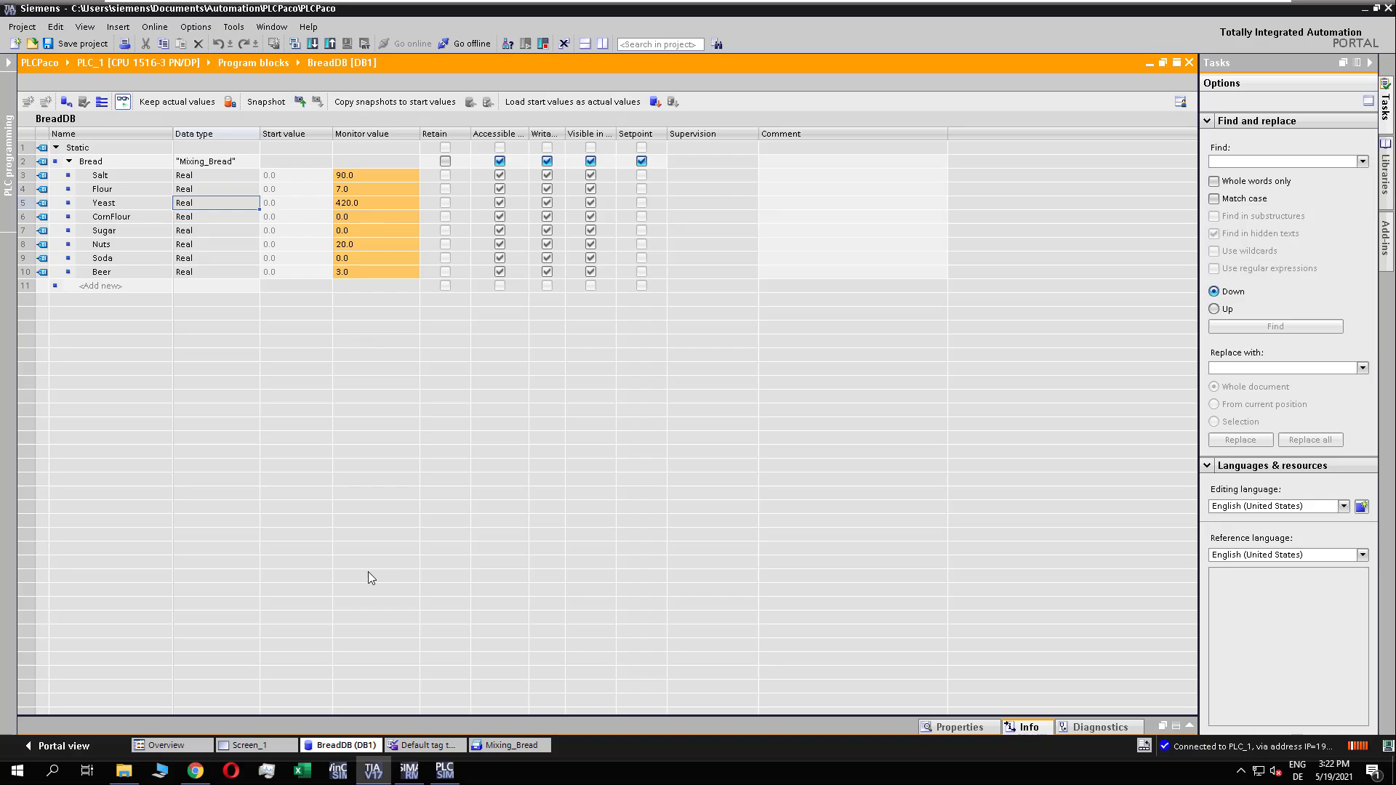
Step: Return to the WinCC Unified runtime and create a new parameter set named SodaNut_Bread
click(373, 771)
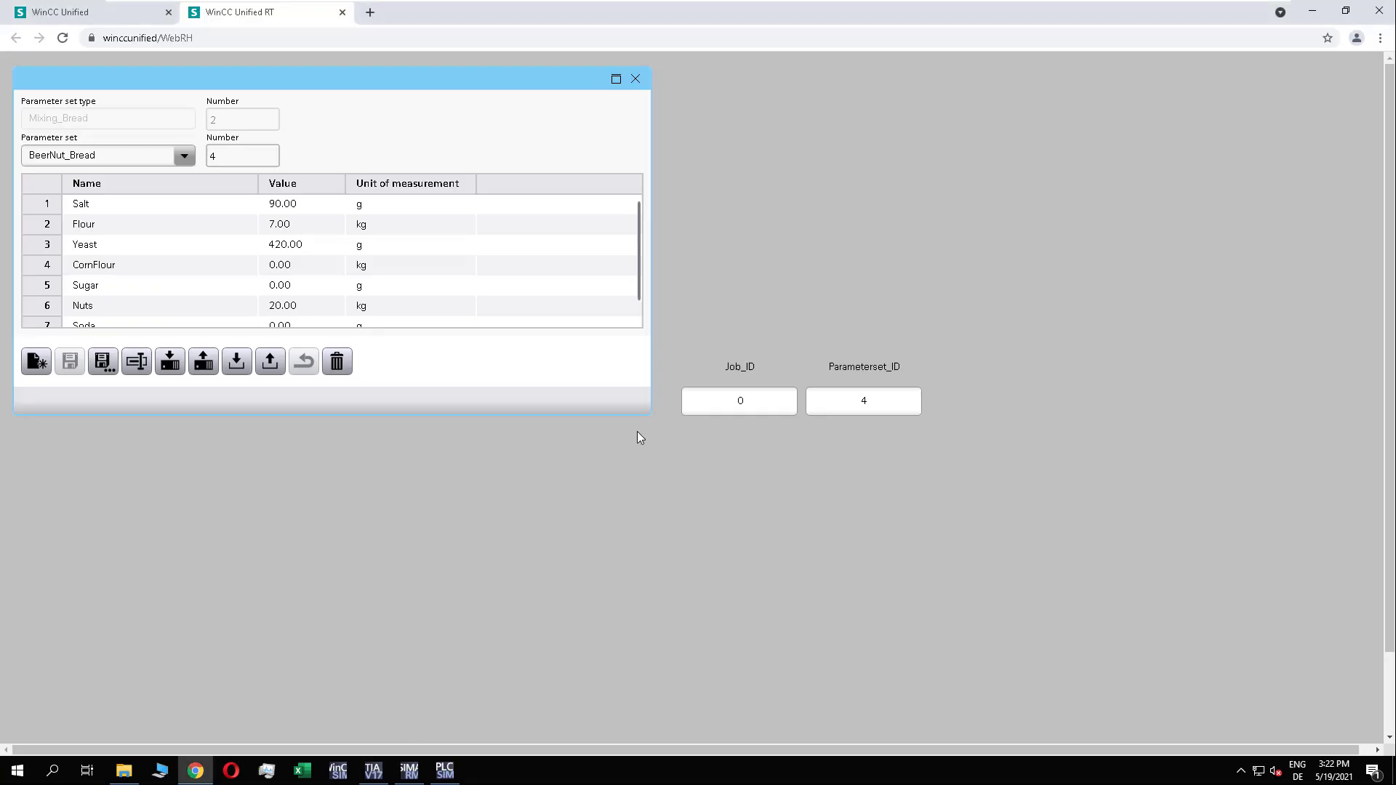
click(179, 159)
click(57, 222)
click(36, 361)
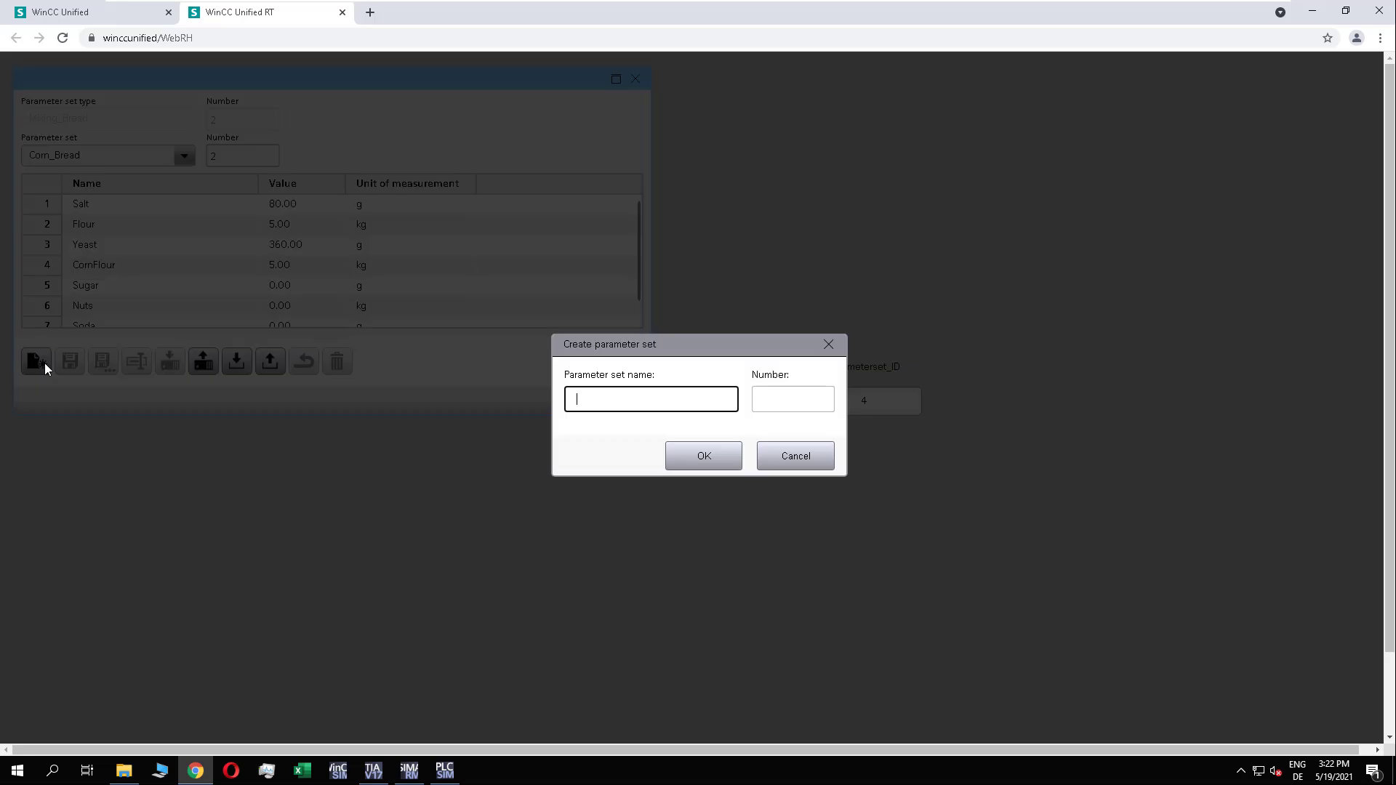
text(SodaNut_Bread)
click(698, 457)
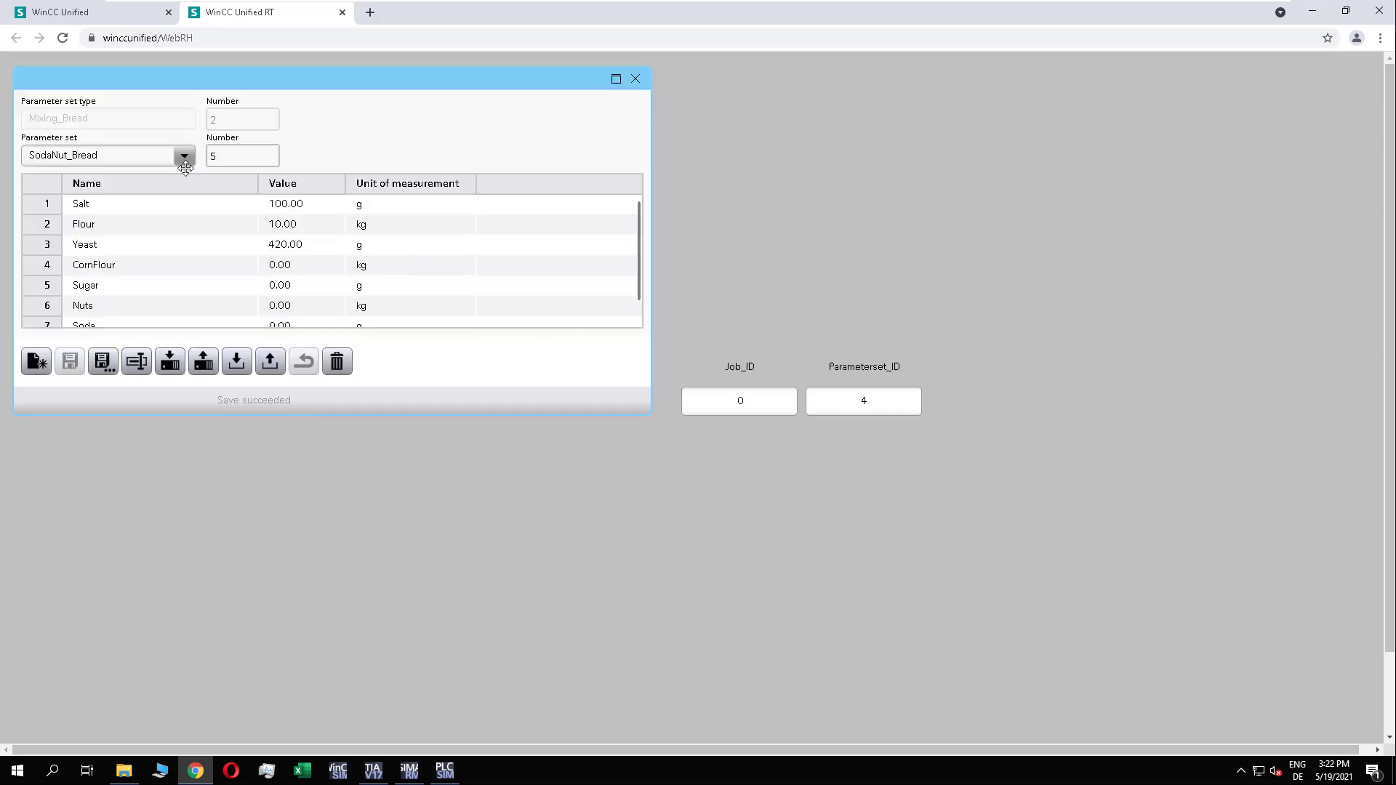
Step: Set Parameterset_ID to 5, enter Job_ID 6 to read the PLC values into SodaNut_Bread, and reset Job_ID to 0
click(879, 402)
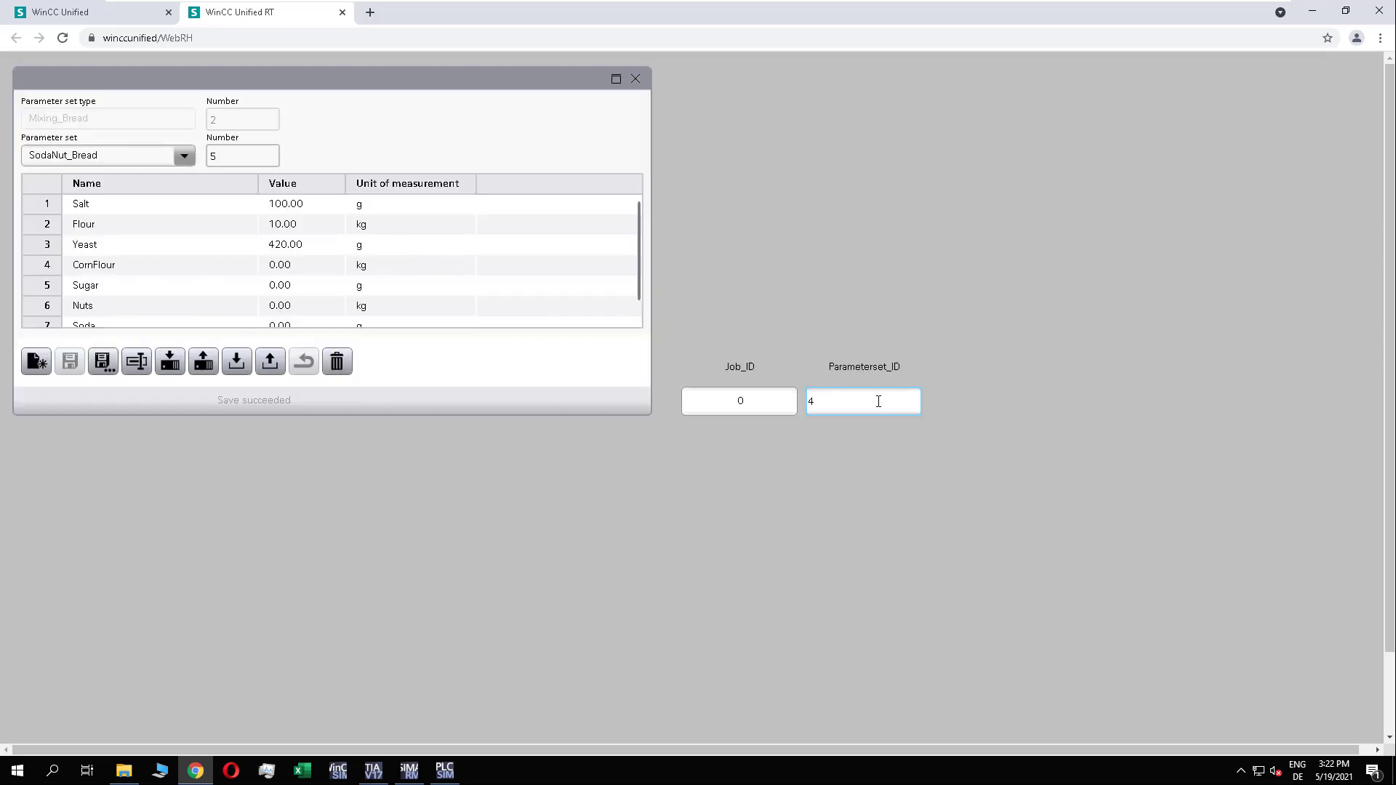
text(5)
key(Return)
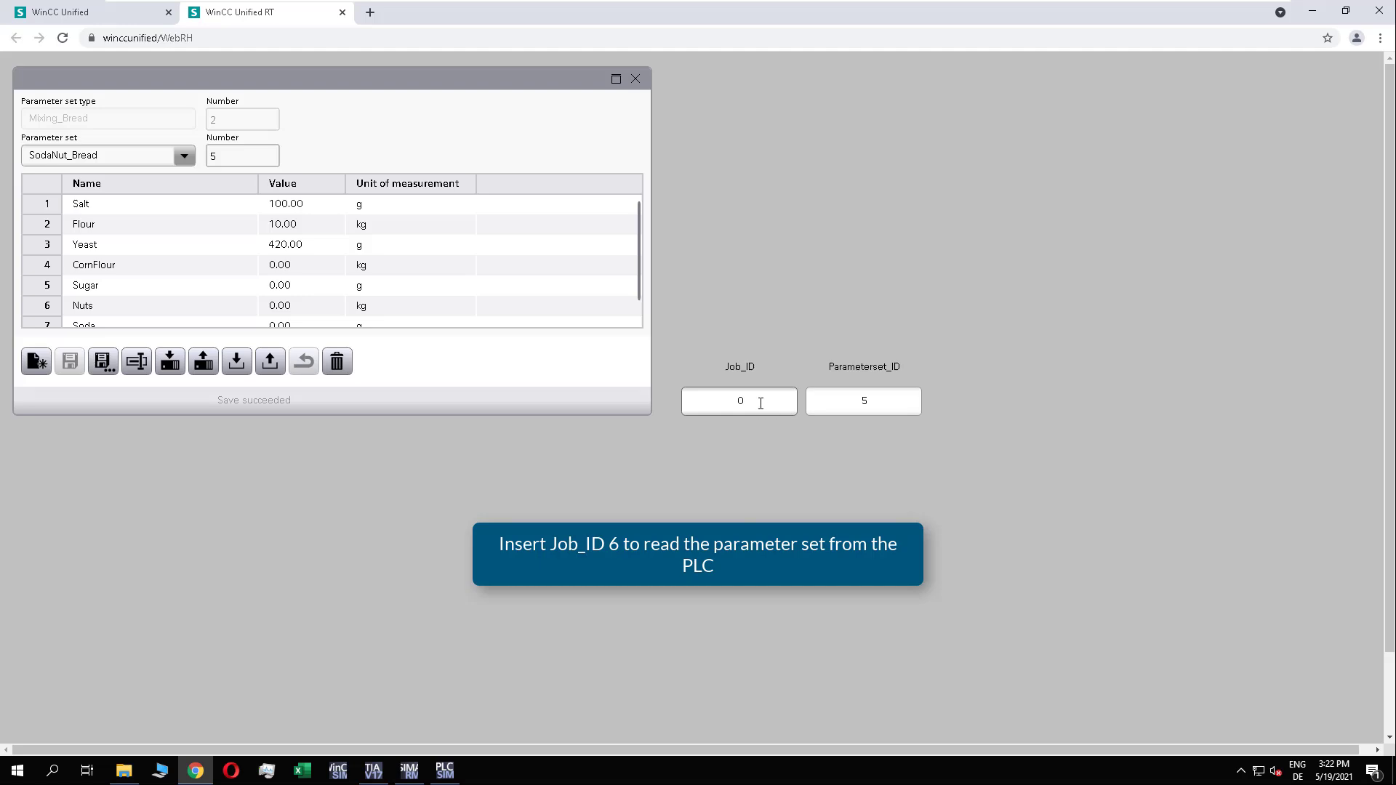
click(750, 402)
text(6)
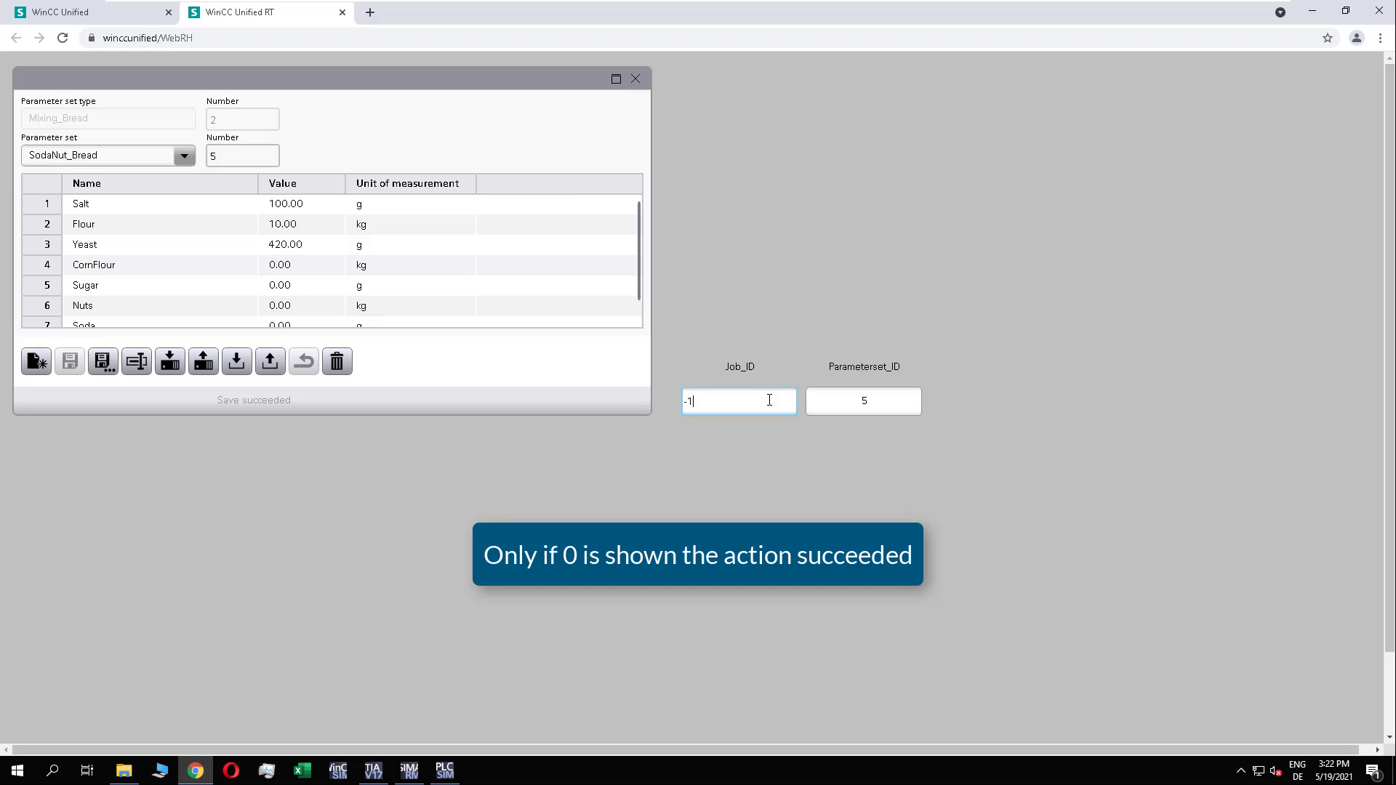
text(0)
key(Return)
Step: Go through the parameter sets from Simple_Bread to SodaNut_Bread and compare their ingredient values
click(169, 157)
click(63, 198)
click(168, 157)
click(81, 223)
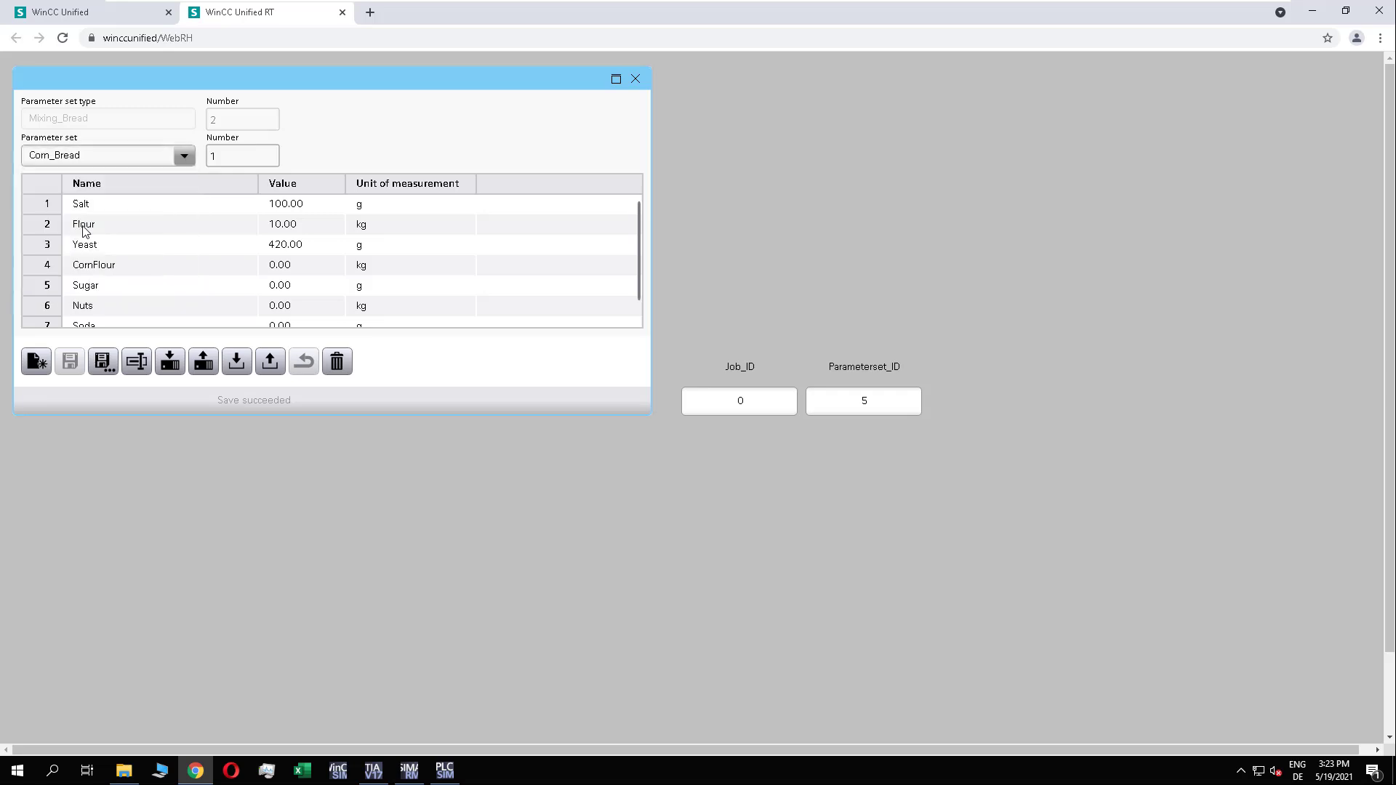
click(184, 162)
click(75, 247)
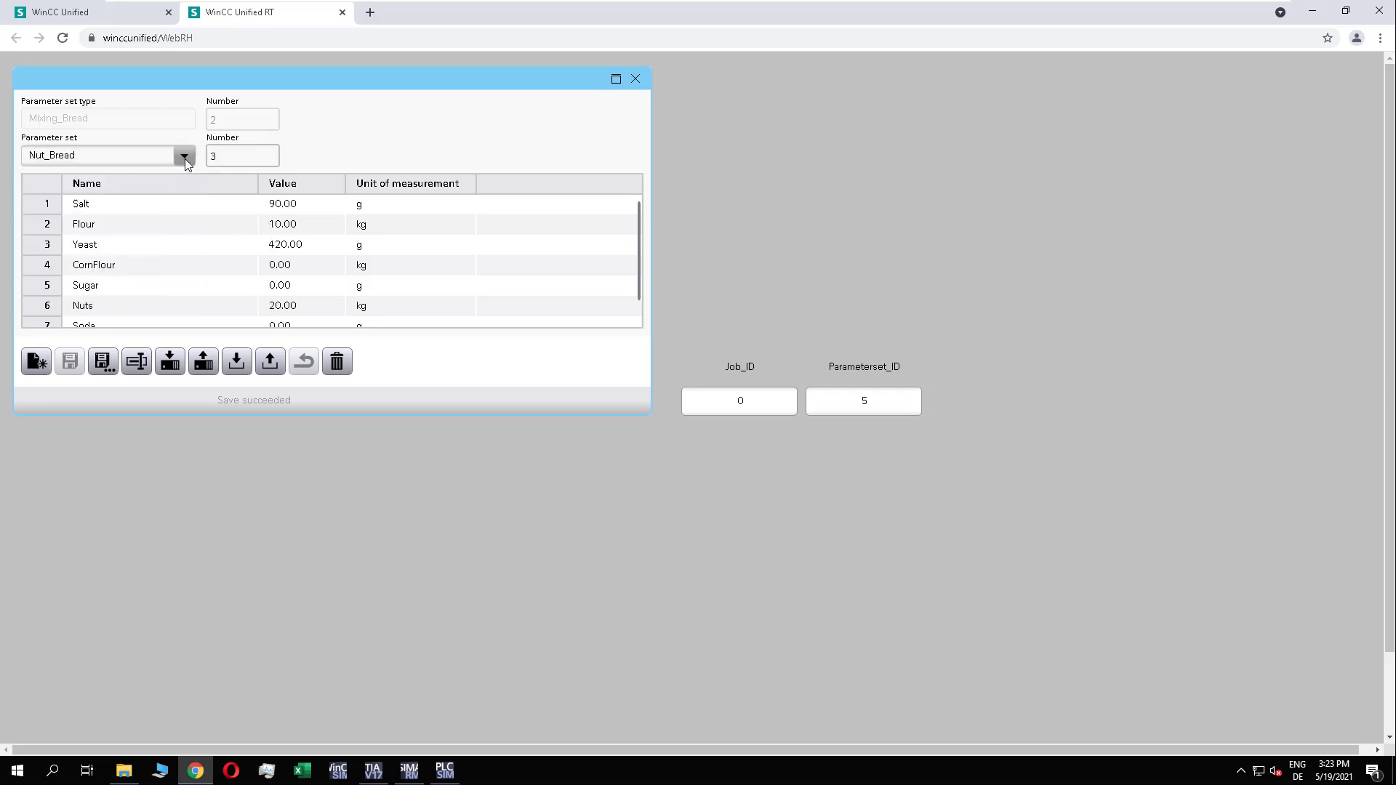
click(184, 156)
click(73, 267)
click(182, 160)
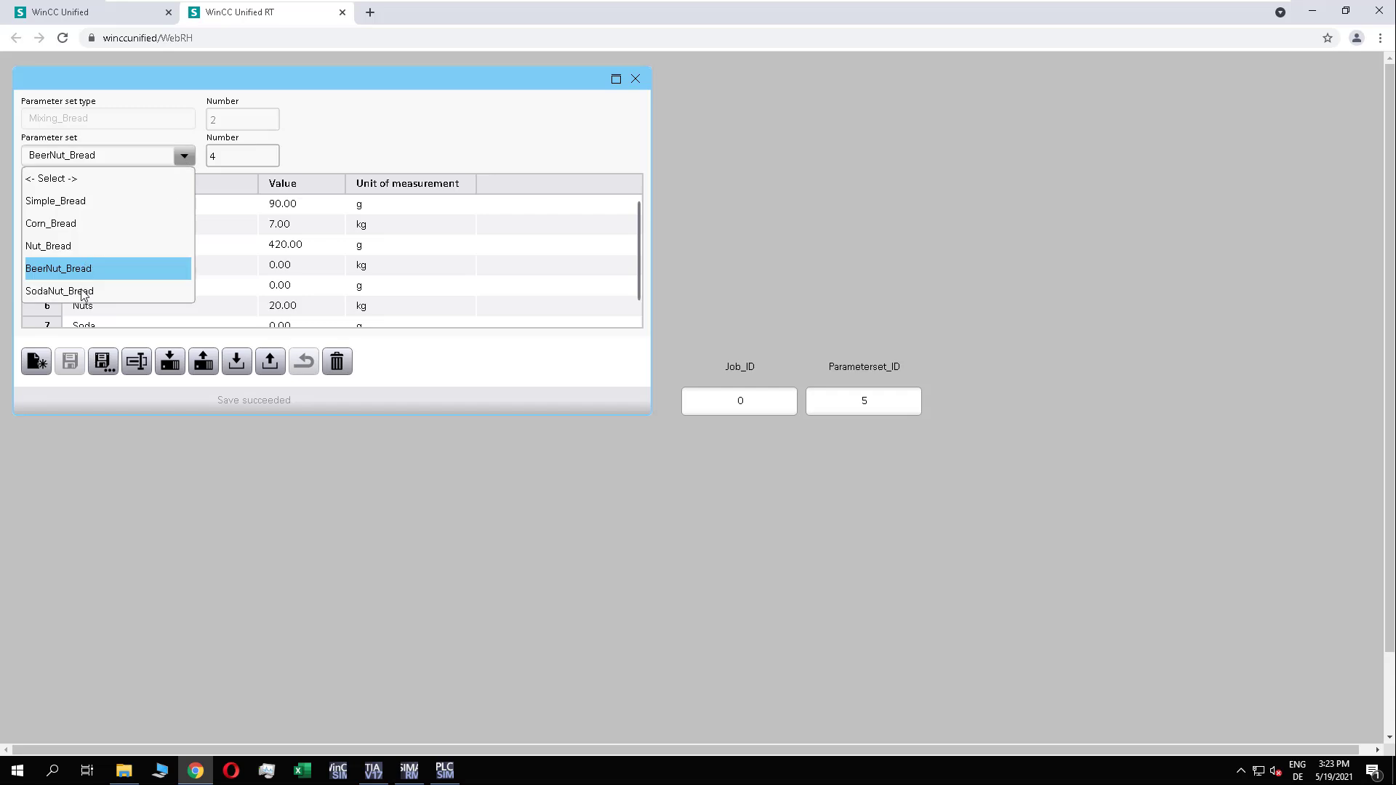
click(84, 288)
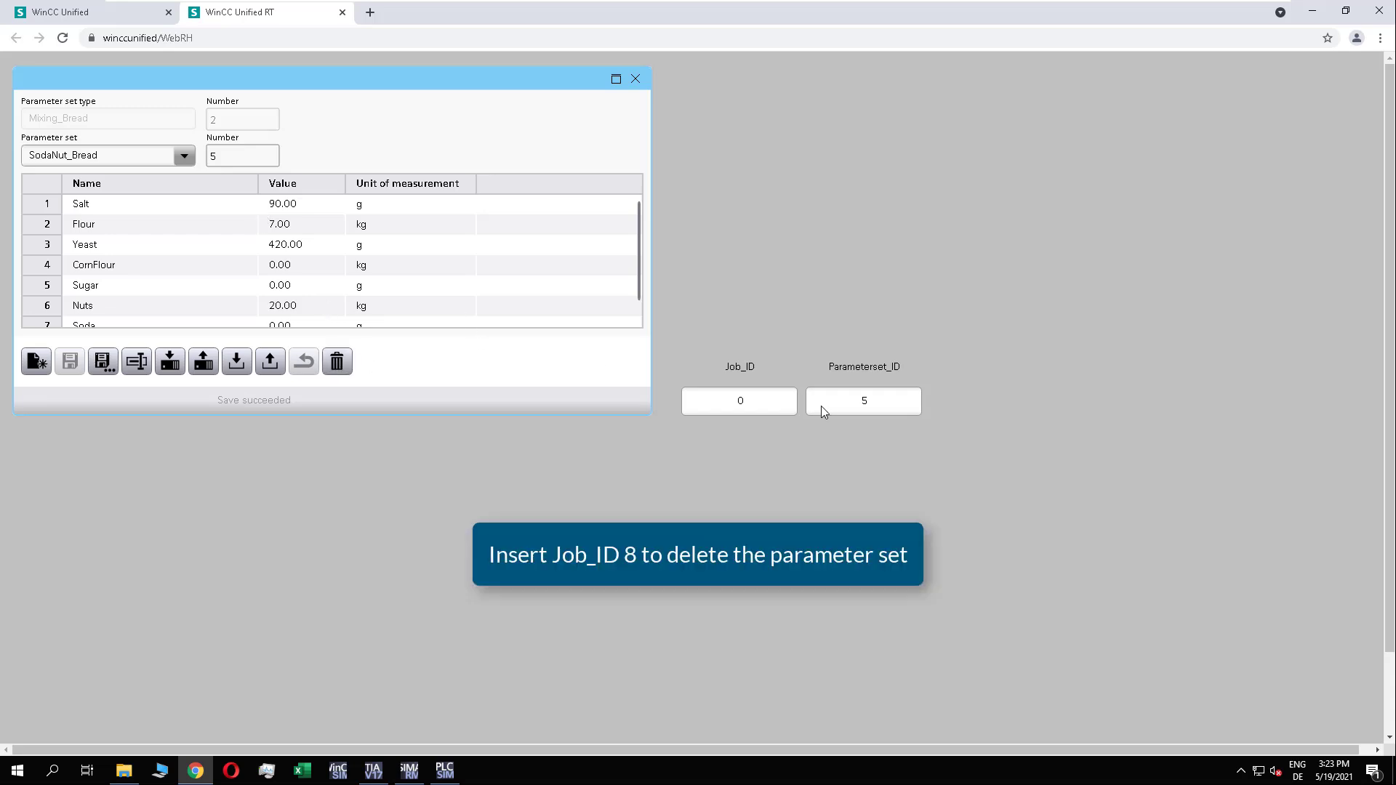
Step: Enter Job_ID 8 to delete SodaNut_Bread, and close and reopen the runtime to refresh the screen
click(753, 400)
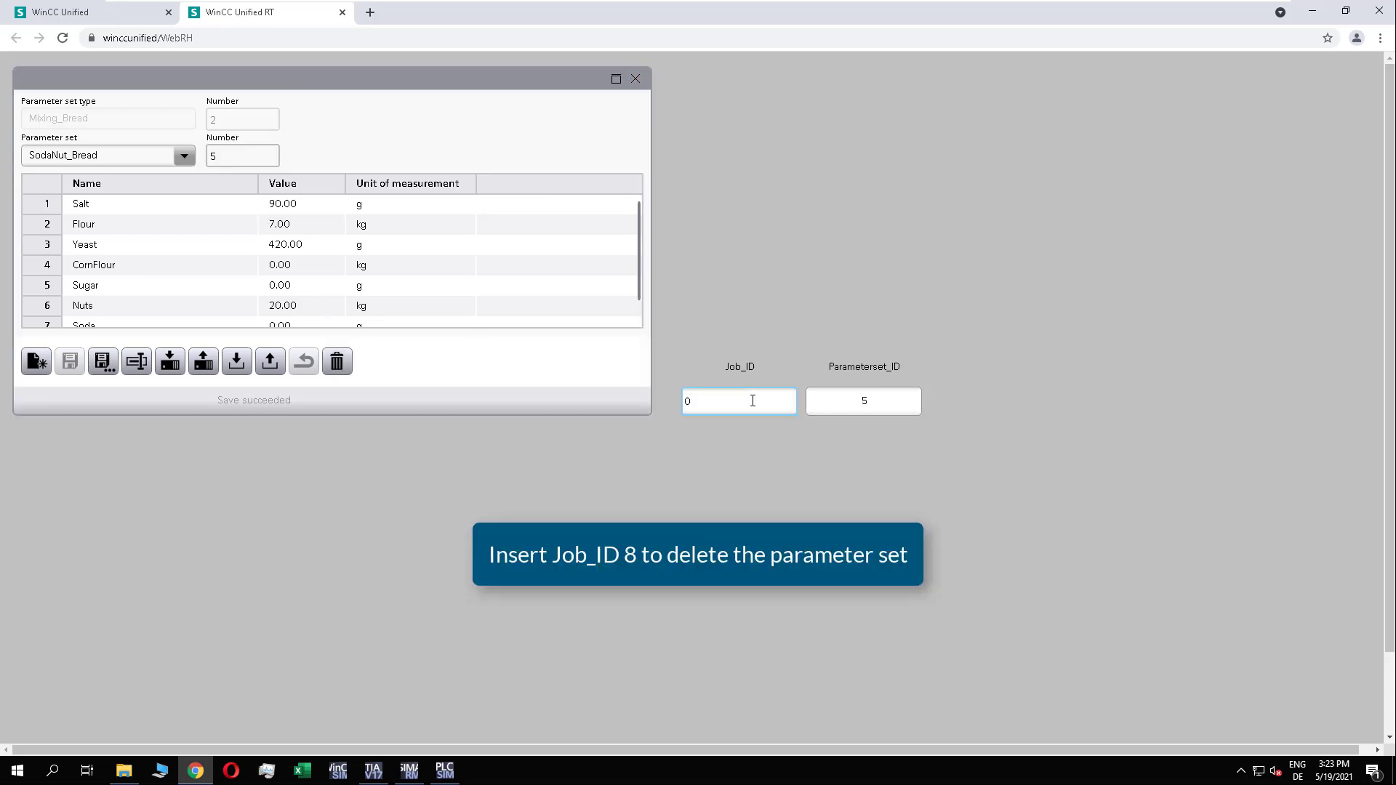
text(8)
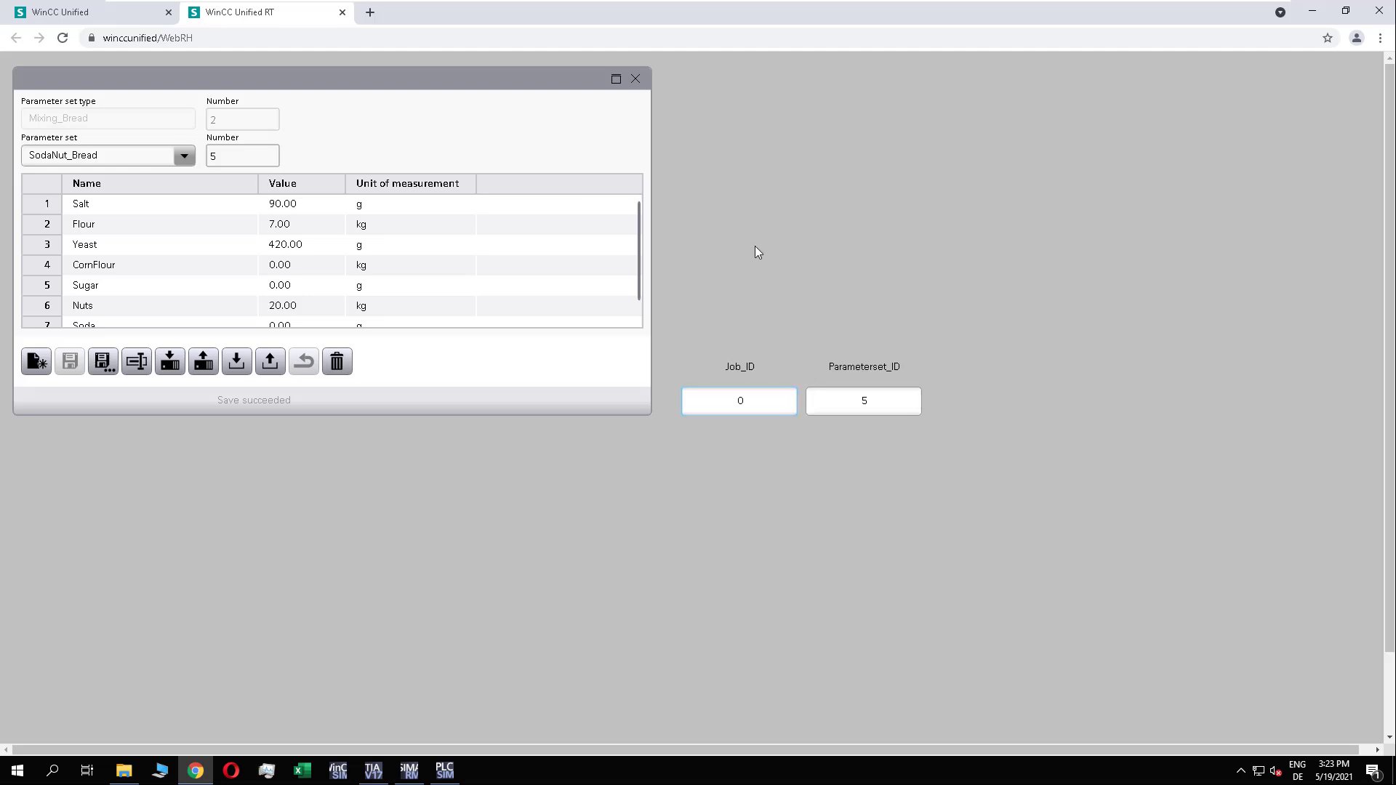
click(342, 12)
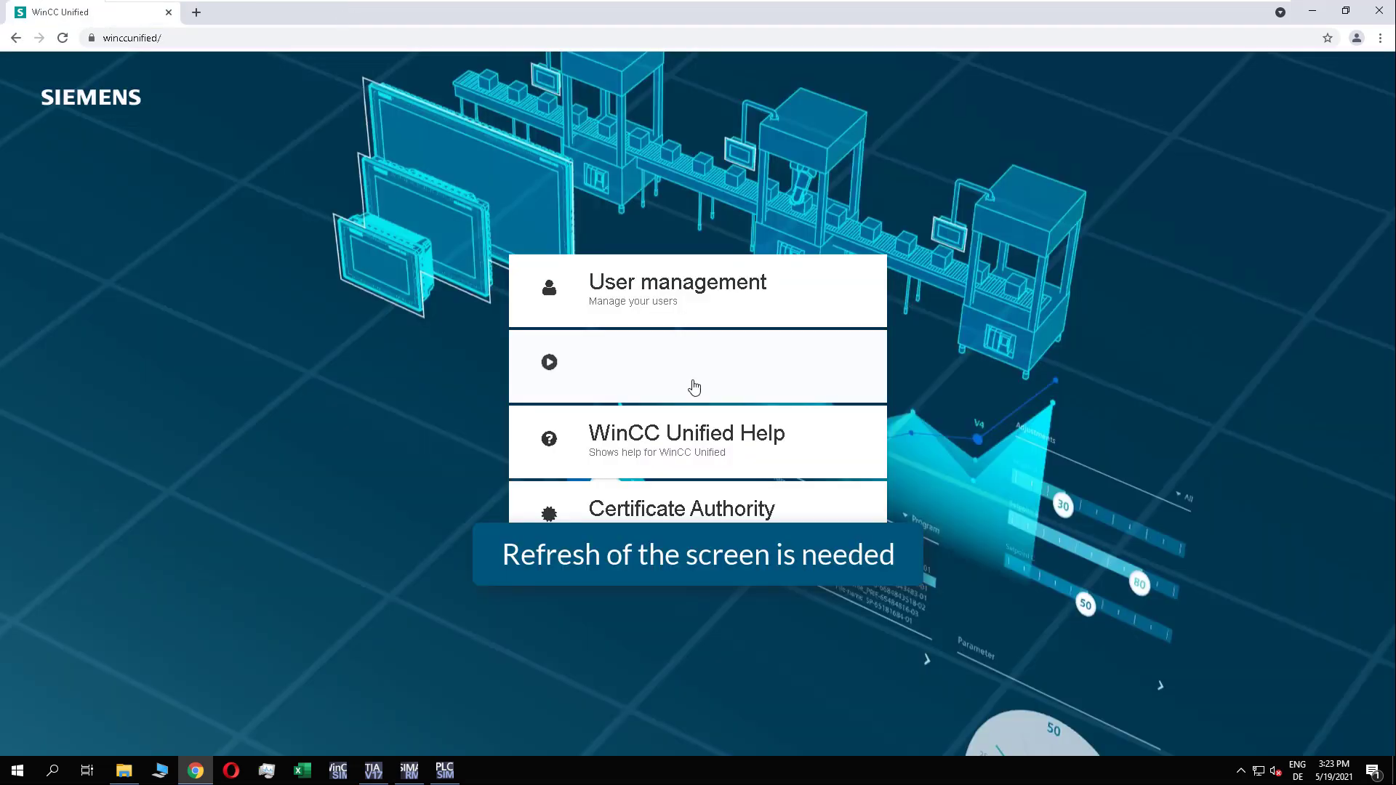
click(694, 388)
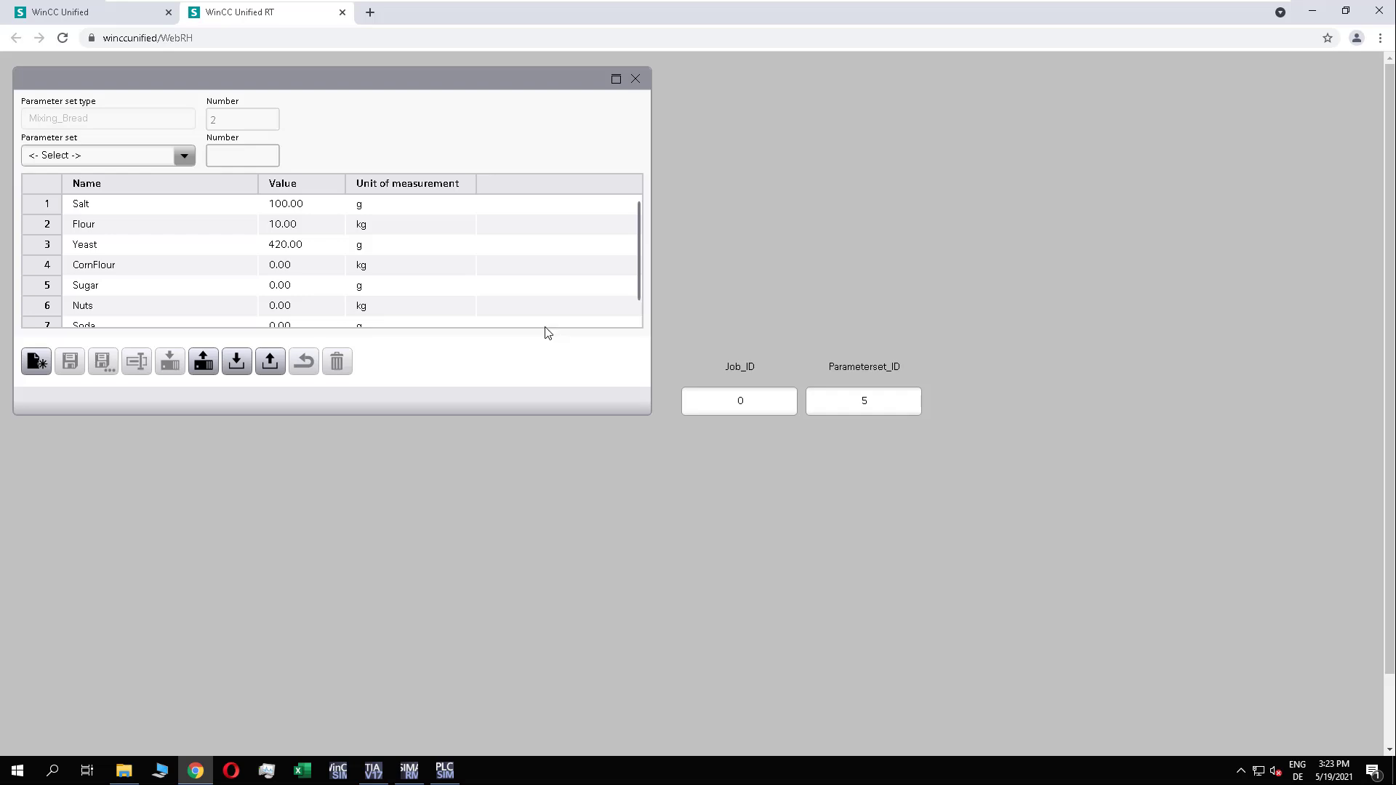
Step: Check the list of parameter sets for SodaNut_Bread and select BeerNut_Bread
click(186, 155)
click(79, 229)
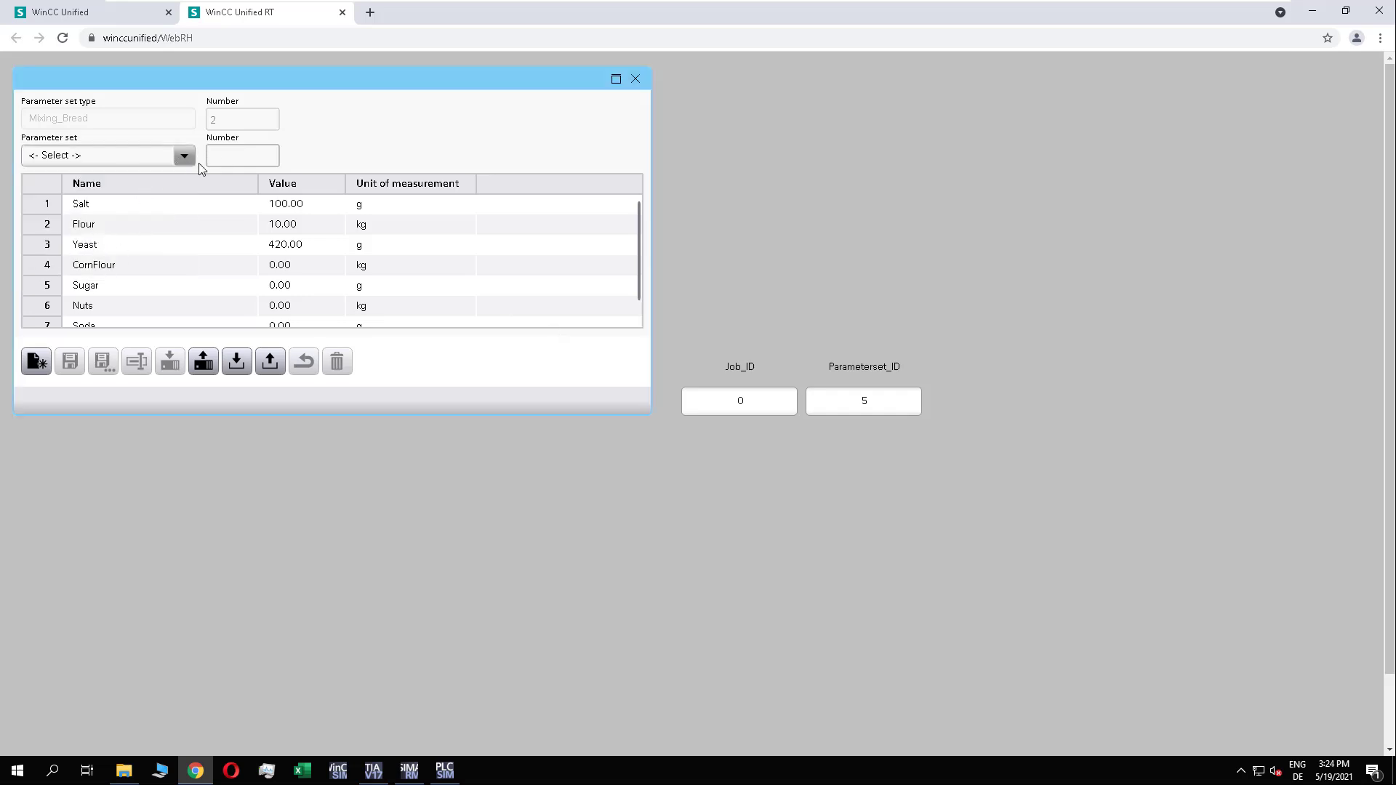
click(185, 156)
click(124, 266)
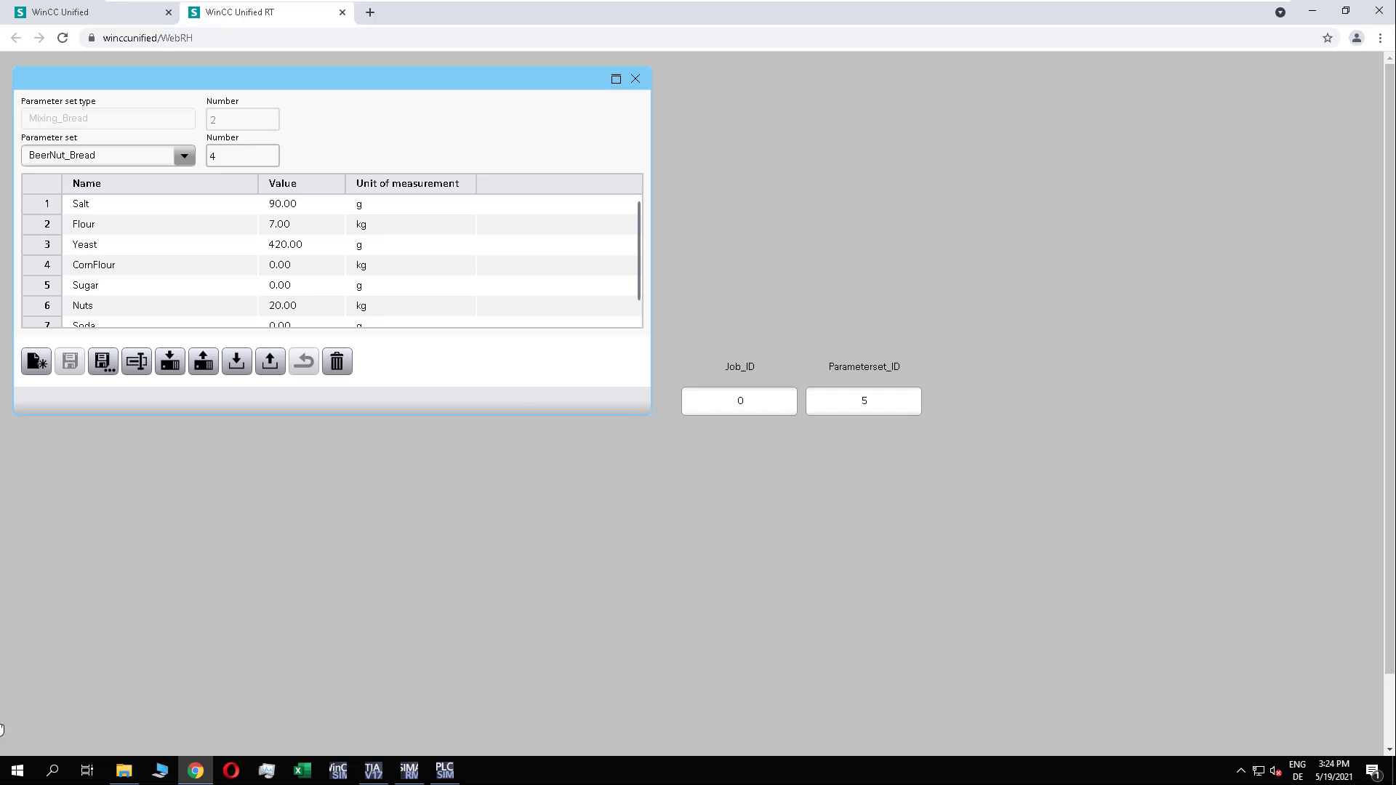